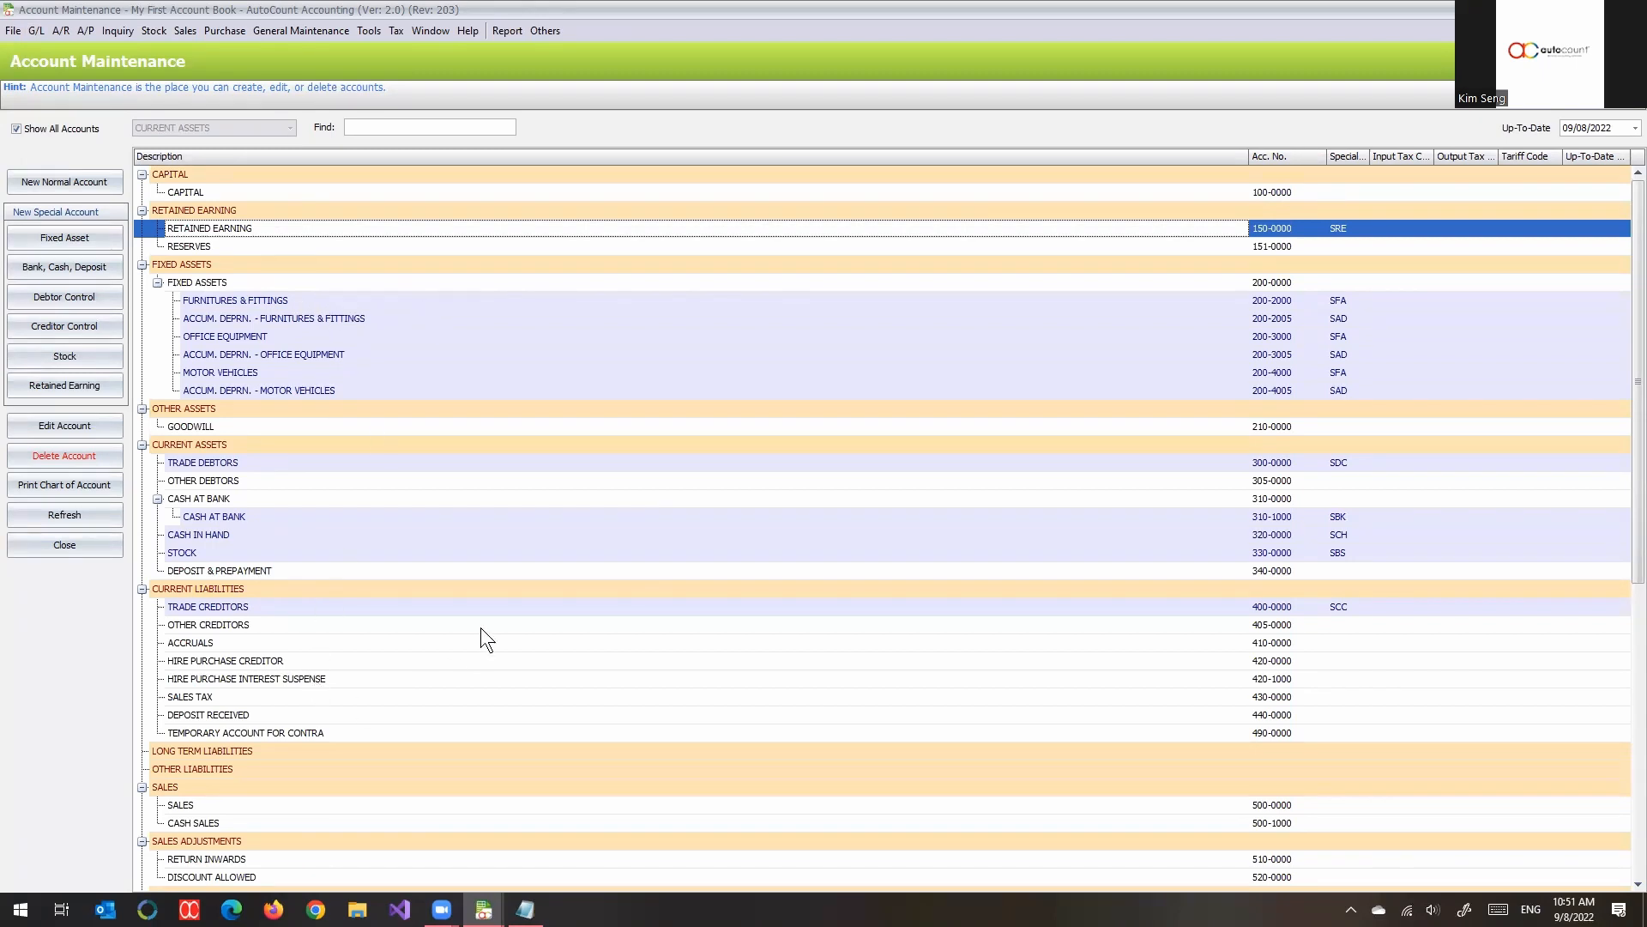
# - Review the chart of accounts from CAPITAL to APPROPRIATION A/C, including the account type headings and the accounts beneath them
pyautogui.scroll(-10, 527, 574)
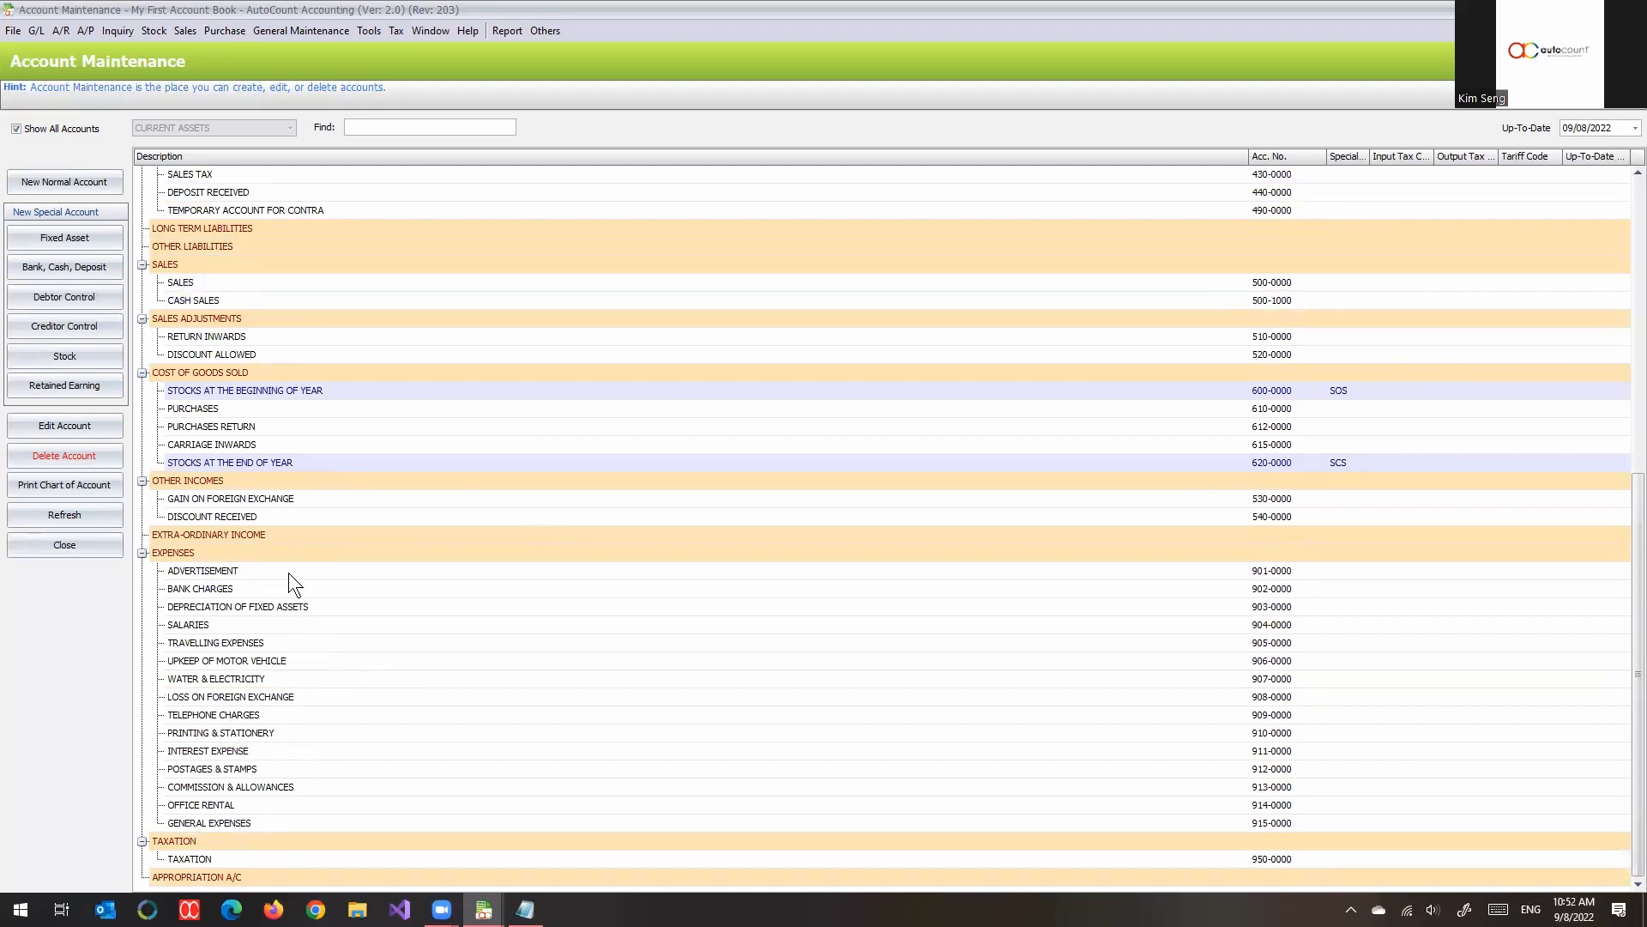
pyautogui.scroll(10, 291, 566)
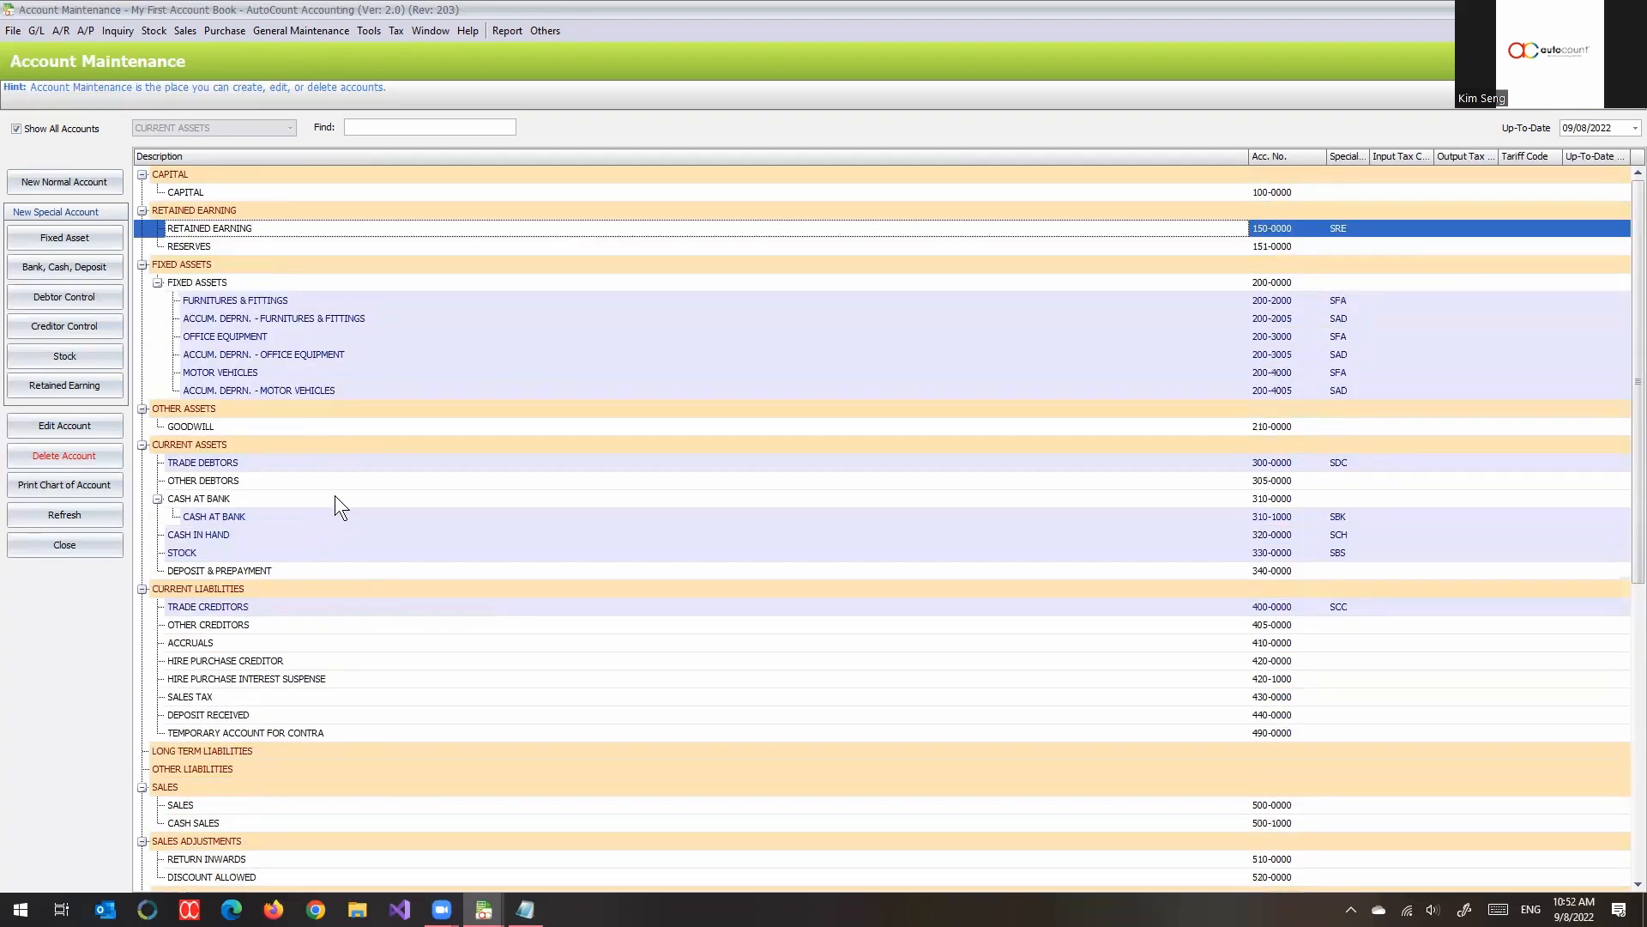
pyautogui.click(212, 174)
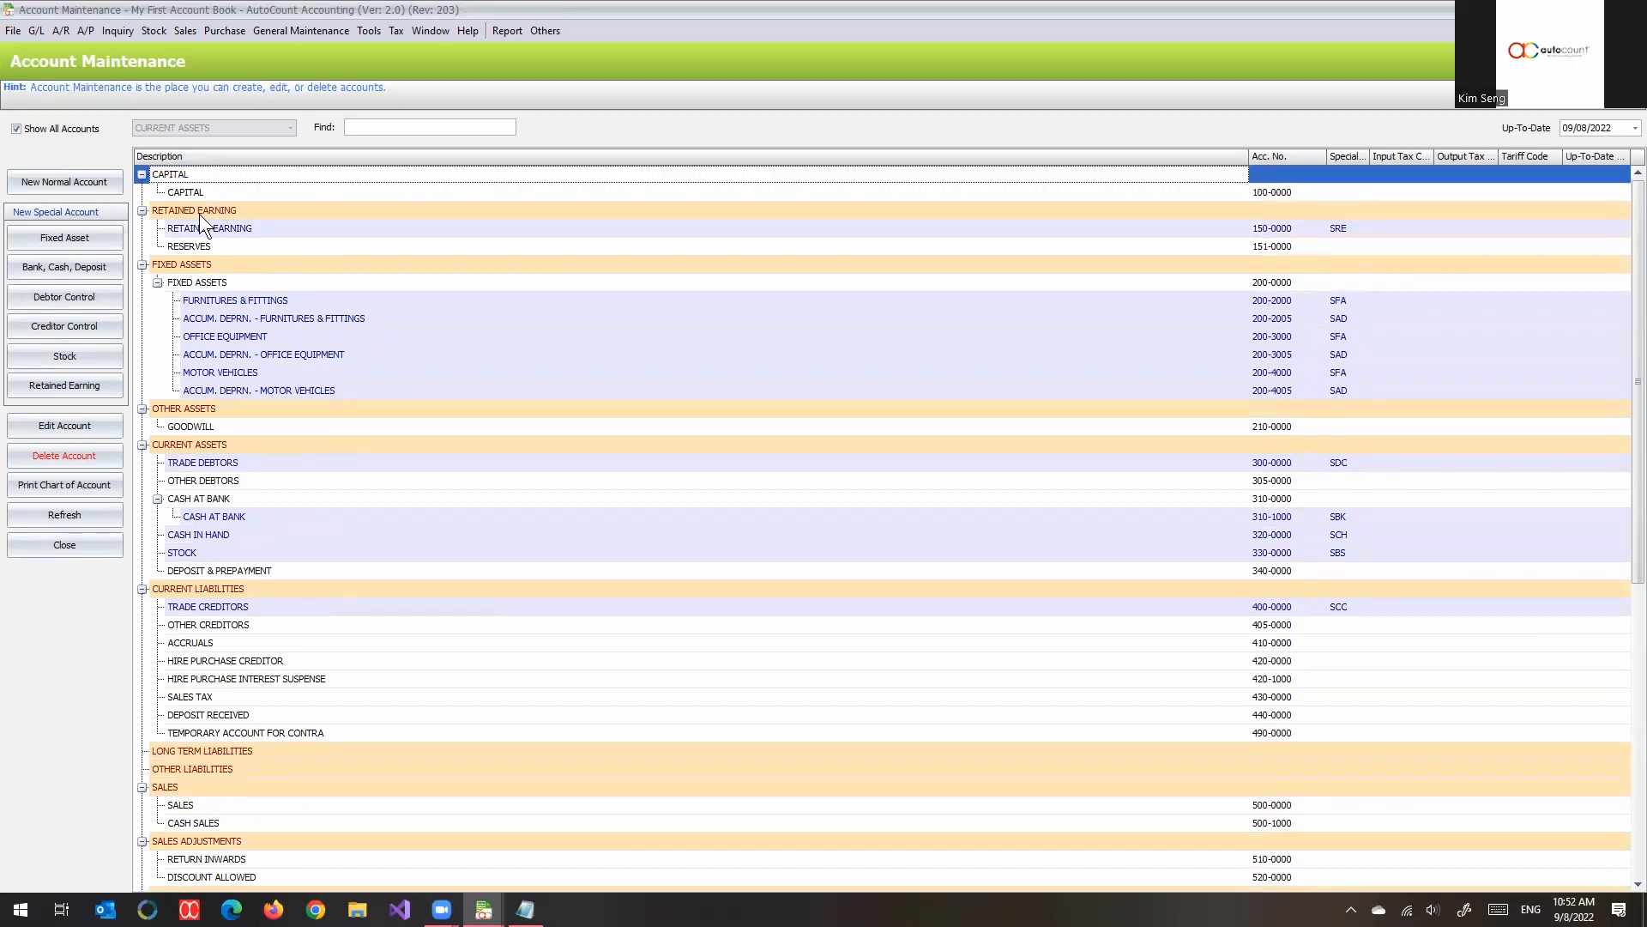
pyautogui.click(245, 213)
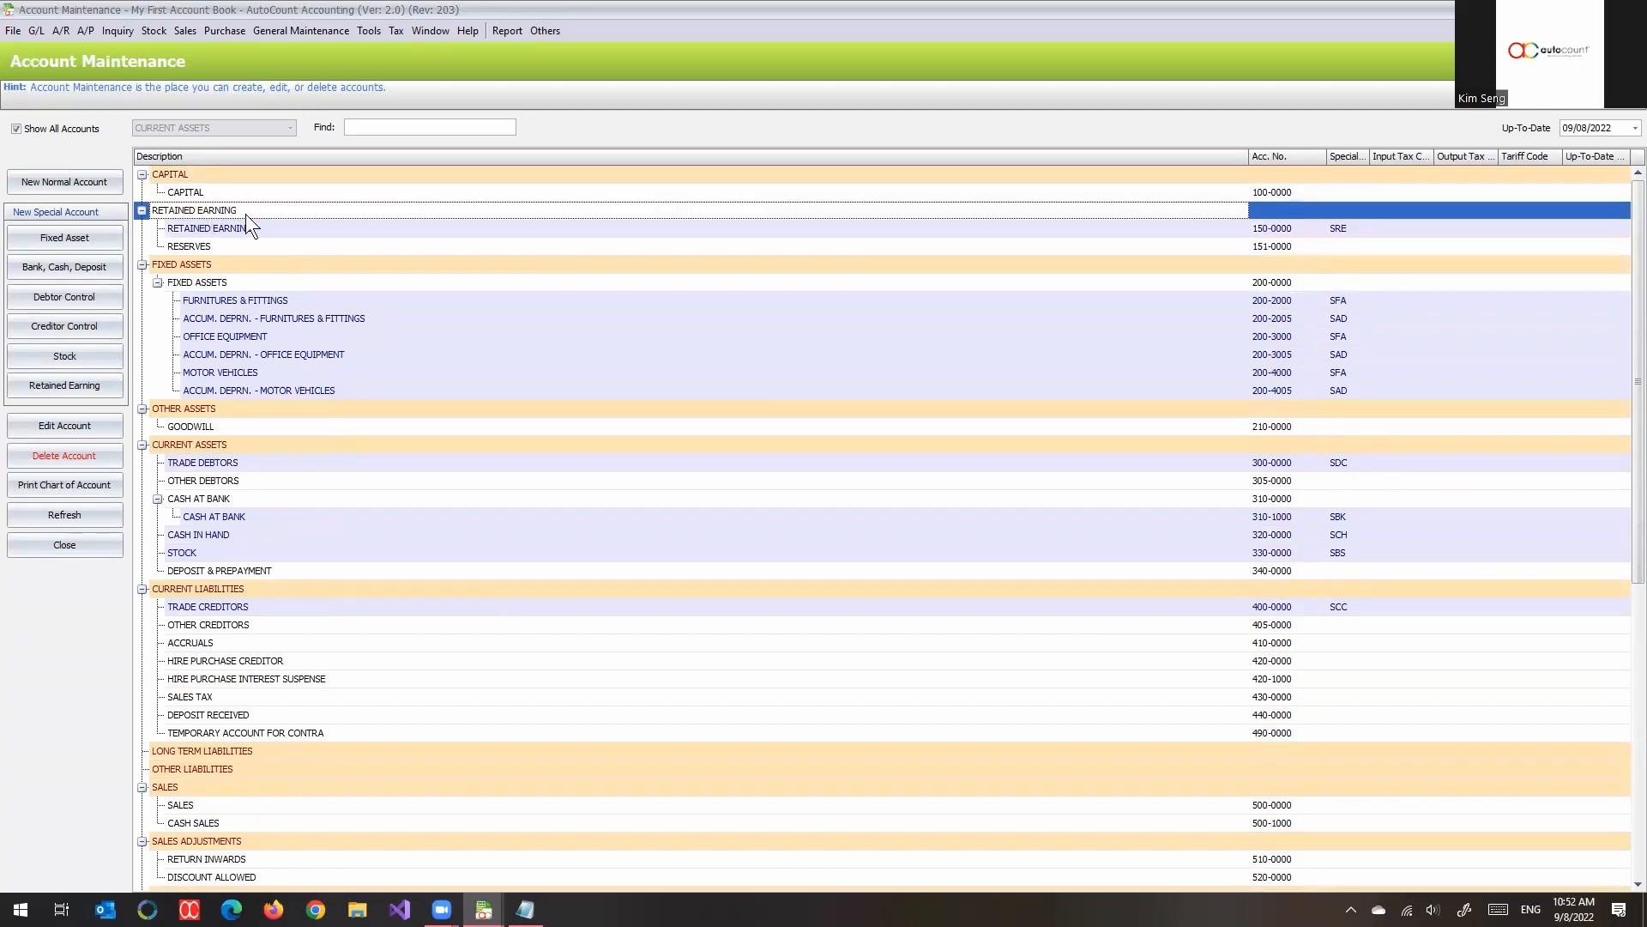
pyautogui.click(344, 175)
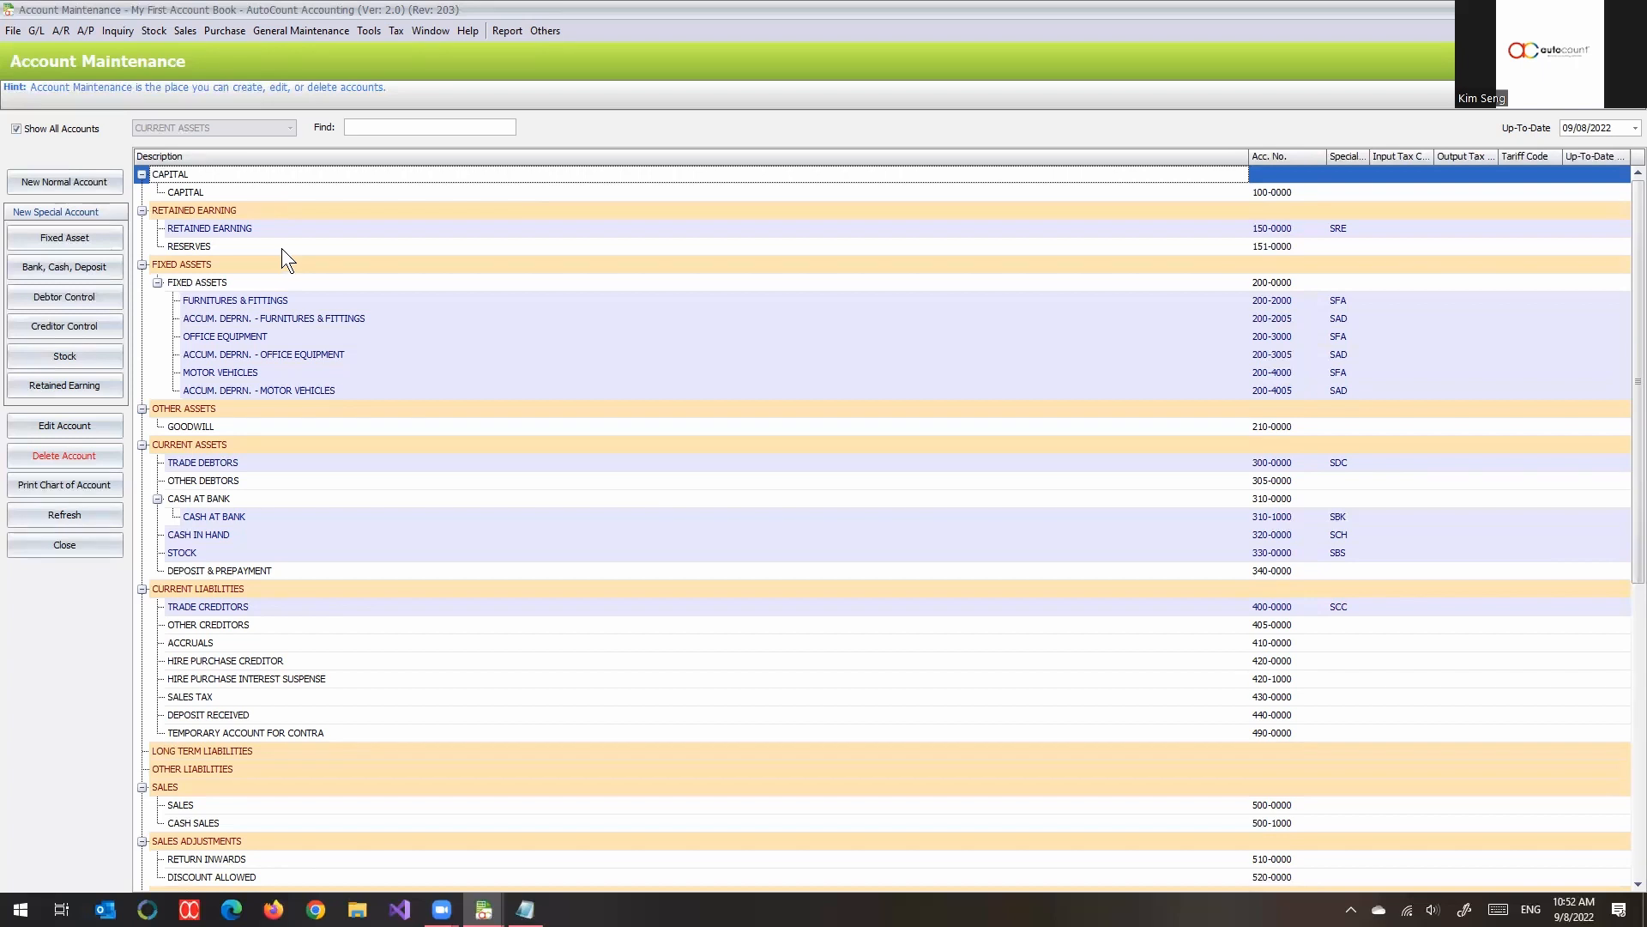
pyautogui.scroll(-2, 281, 248)
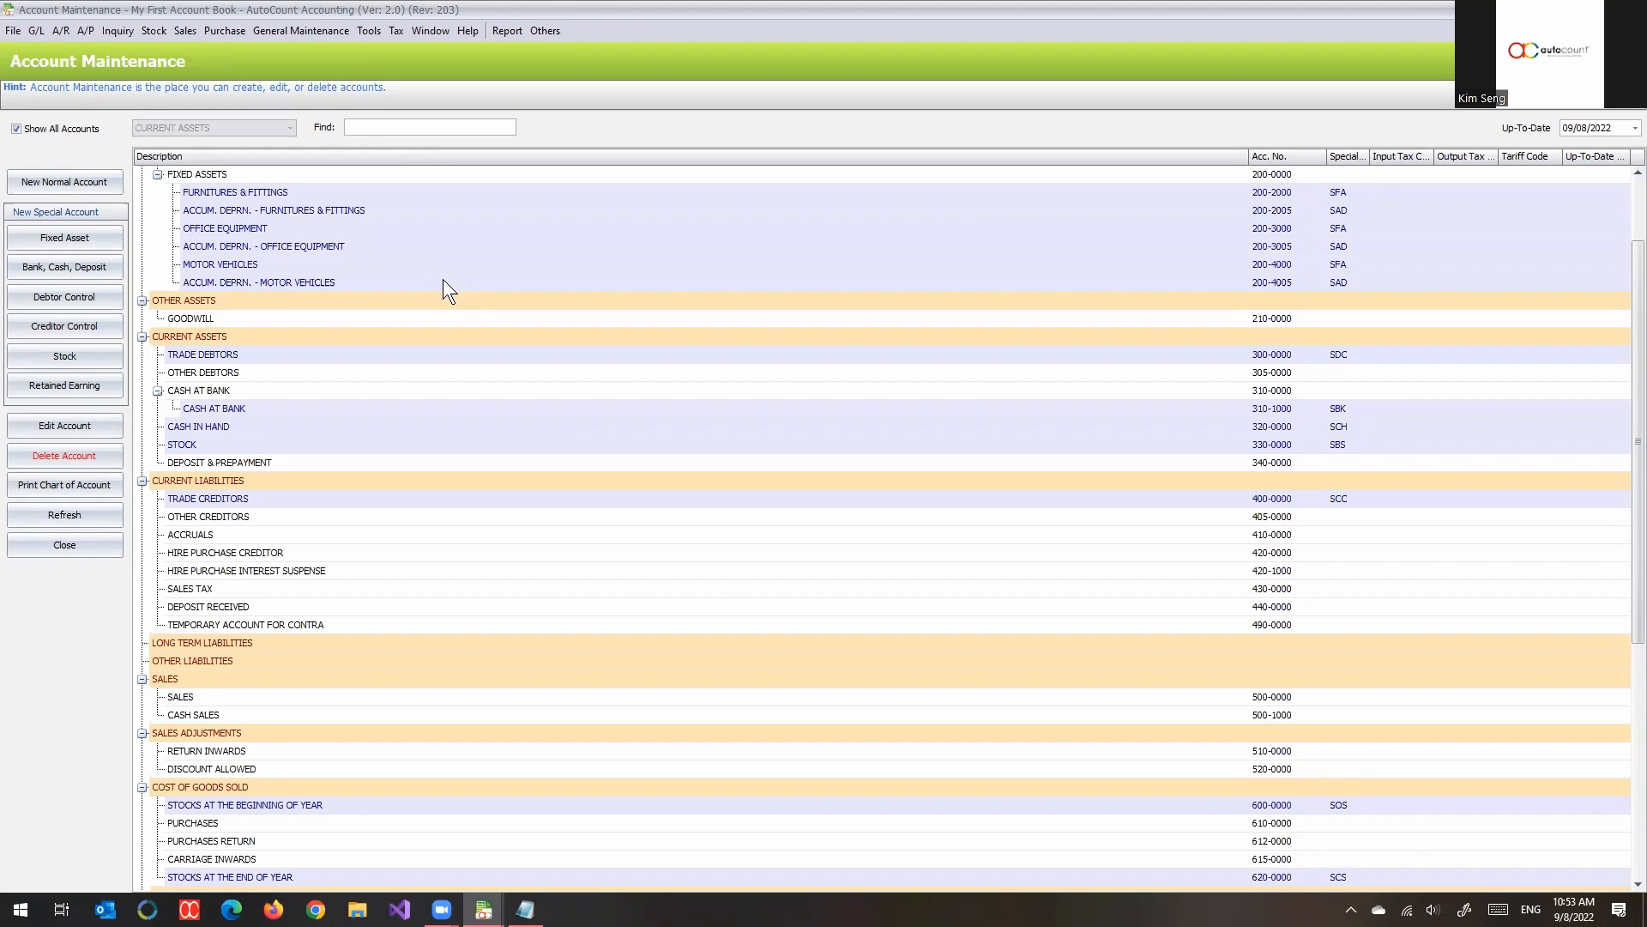
pyautogui.scroll(2, 461, 329)
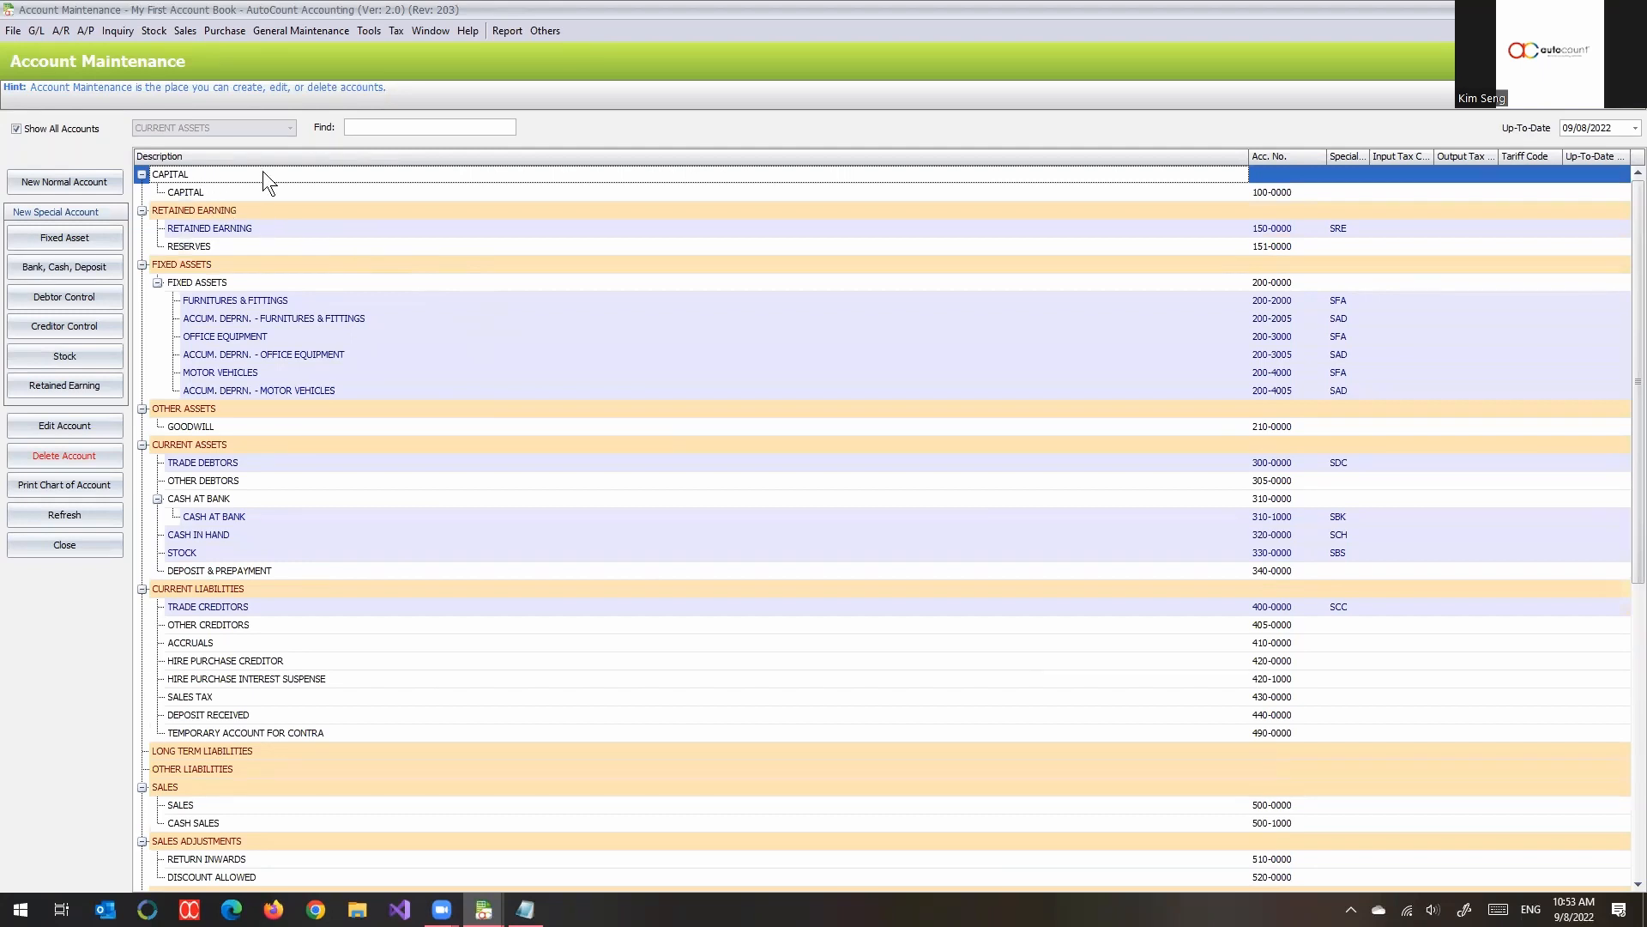
pyautogui.click(219, 245)
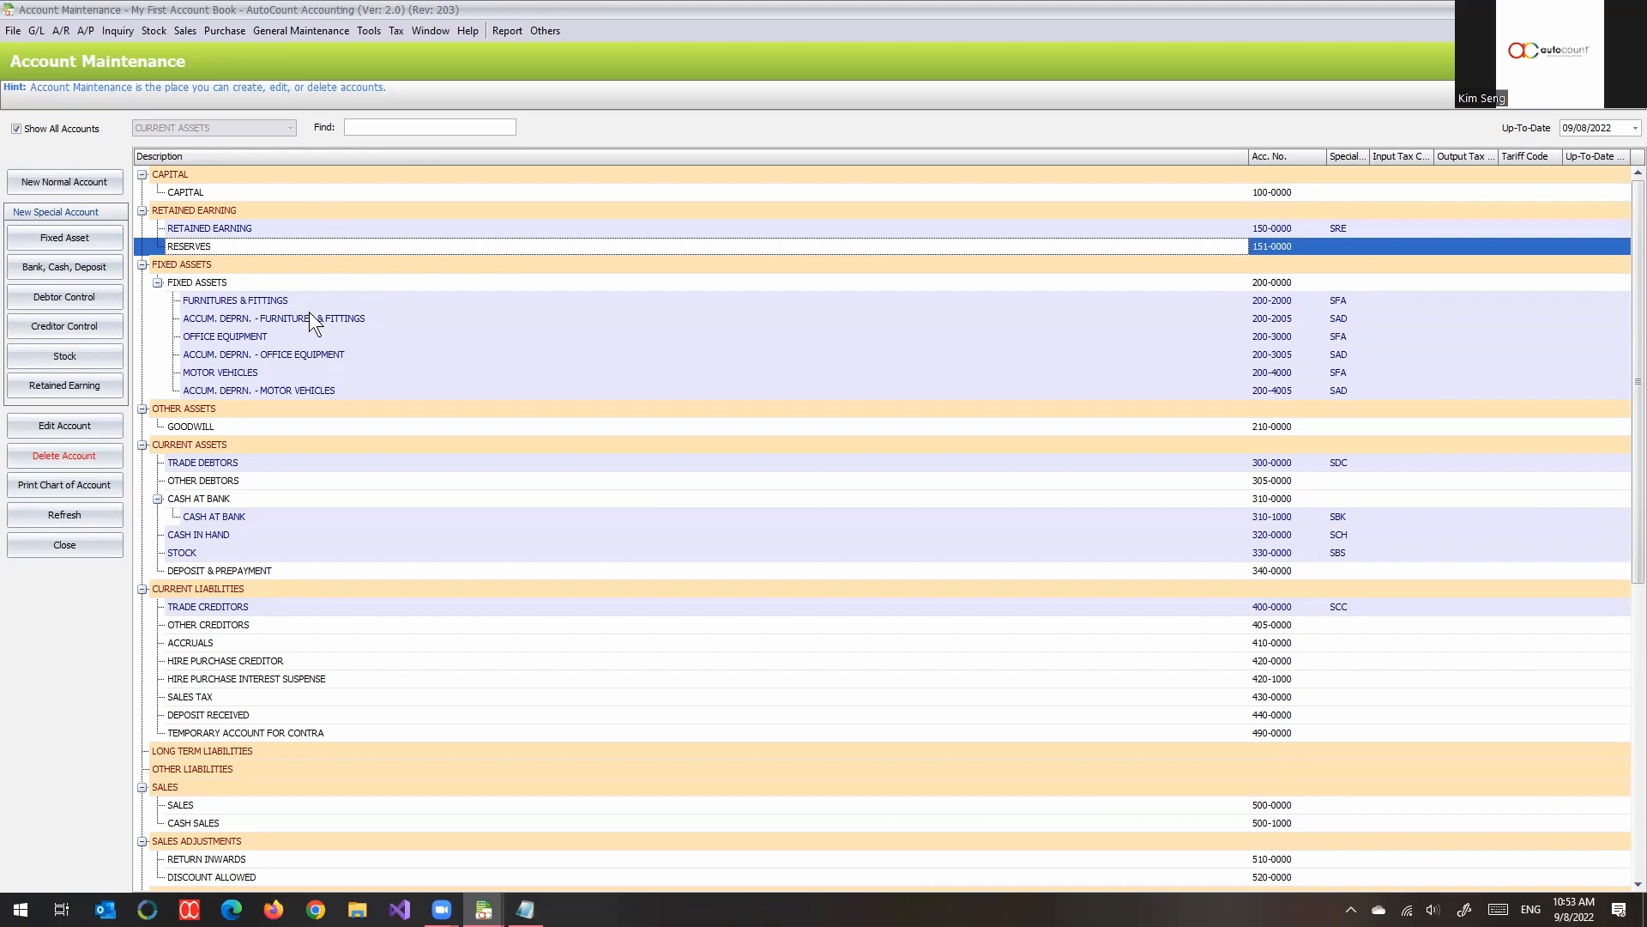
# - Change the description of the SALES account 500-0000 to REVENUE and save it
pyautogui.scroll(-10, 309, 312)
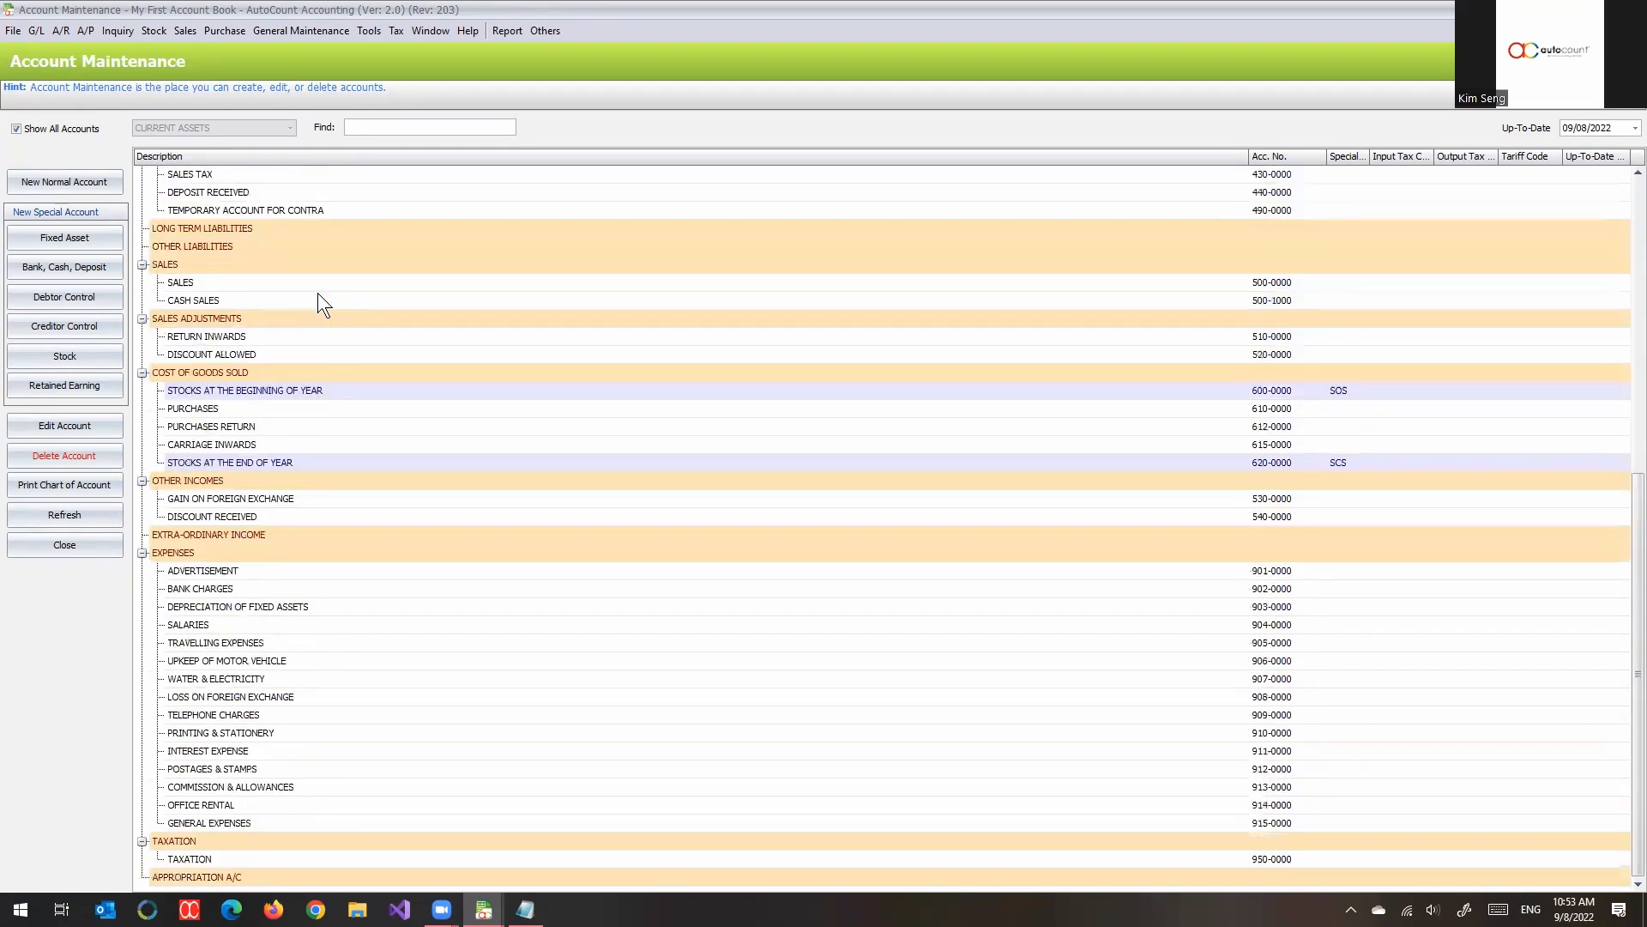
pyautogui.click(248, 265)
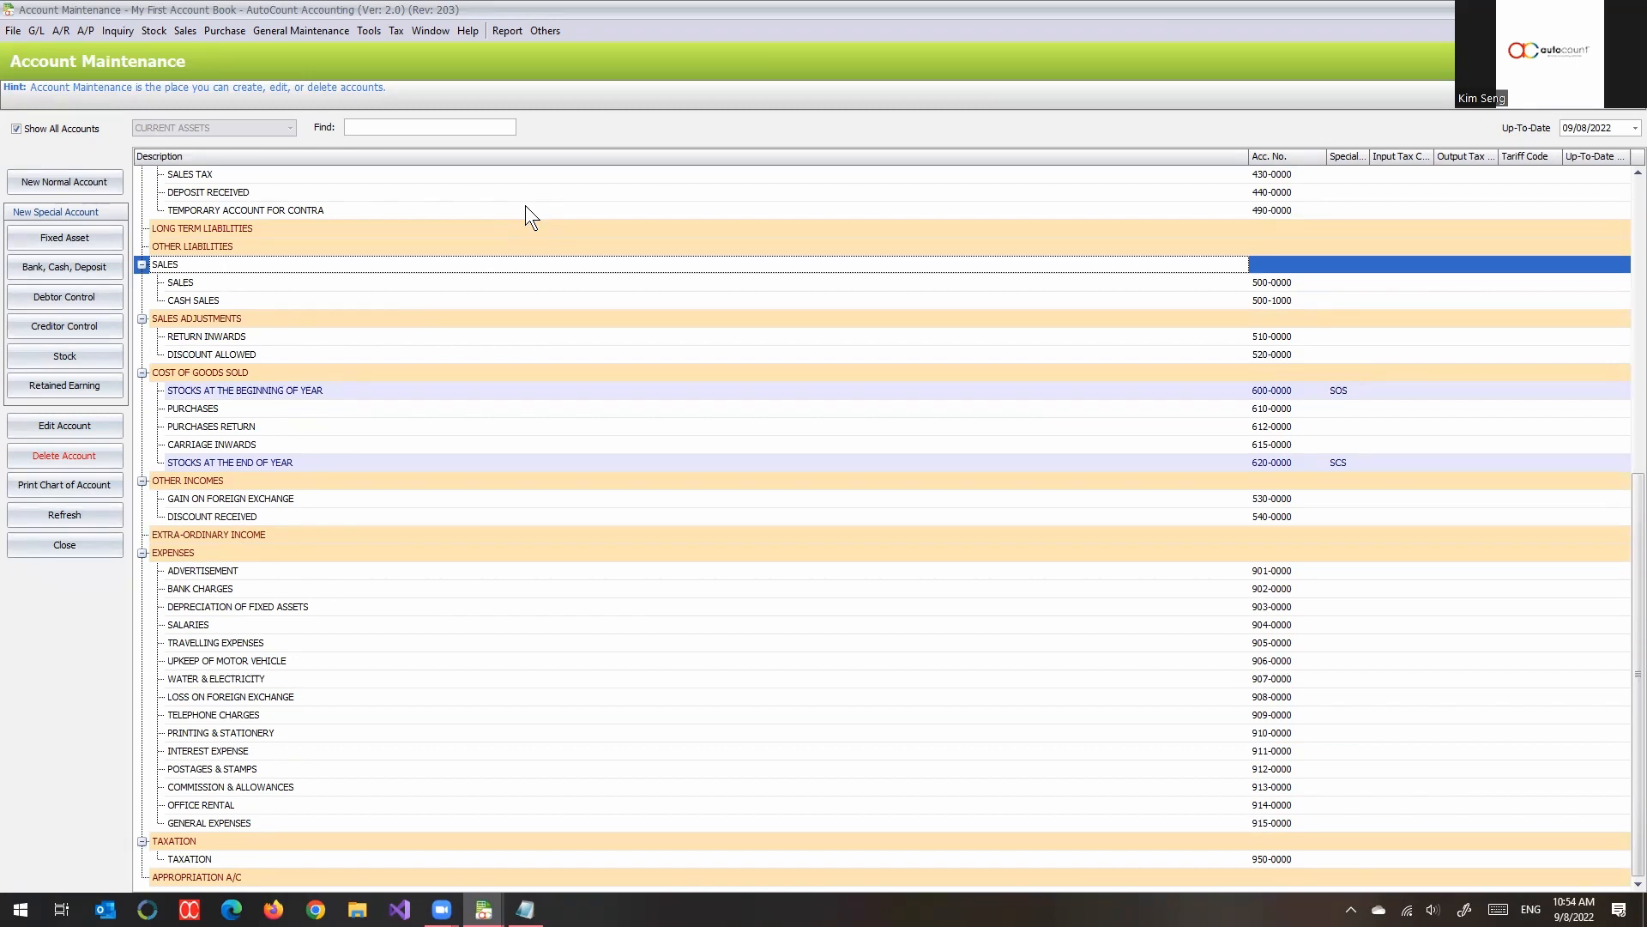
pyautogui.click(235, 286)
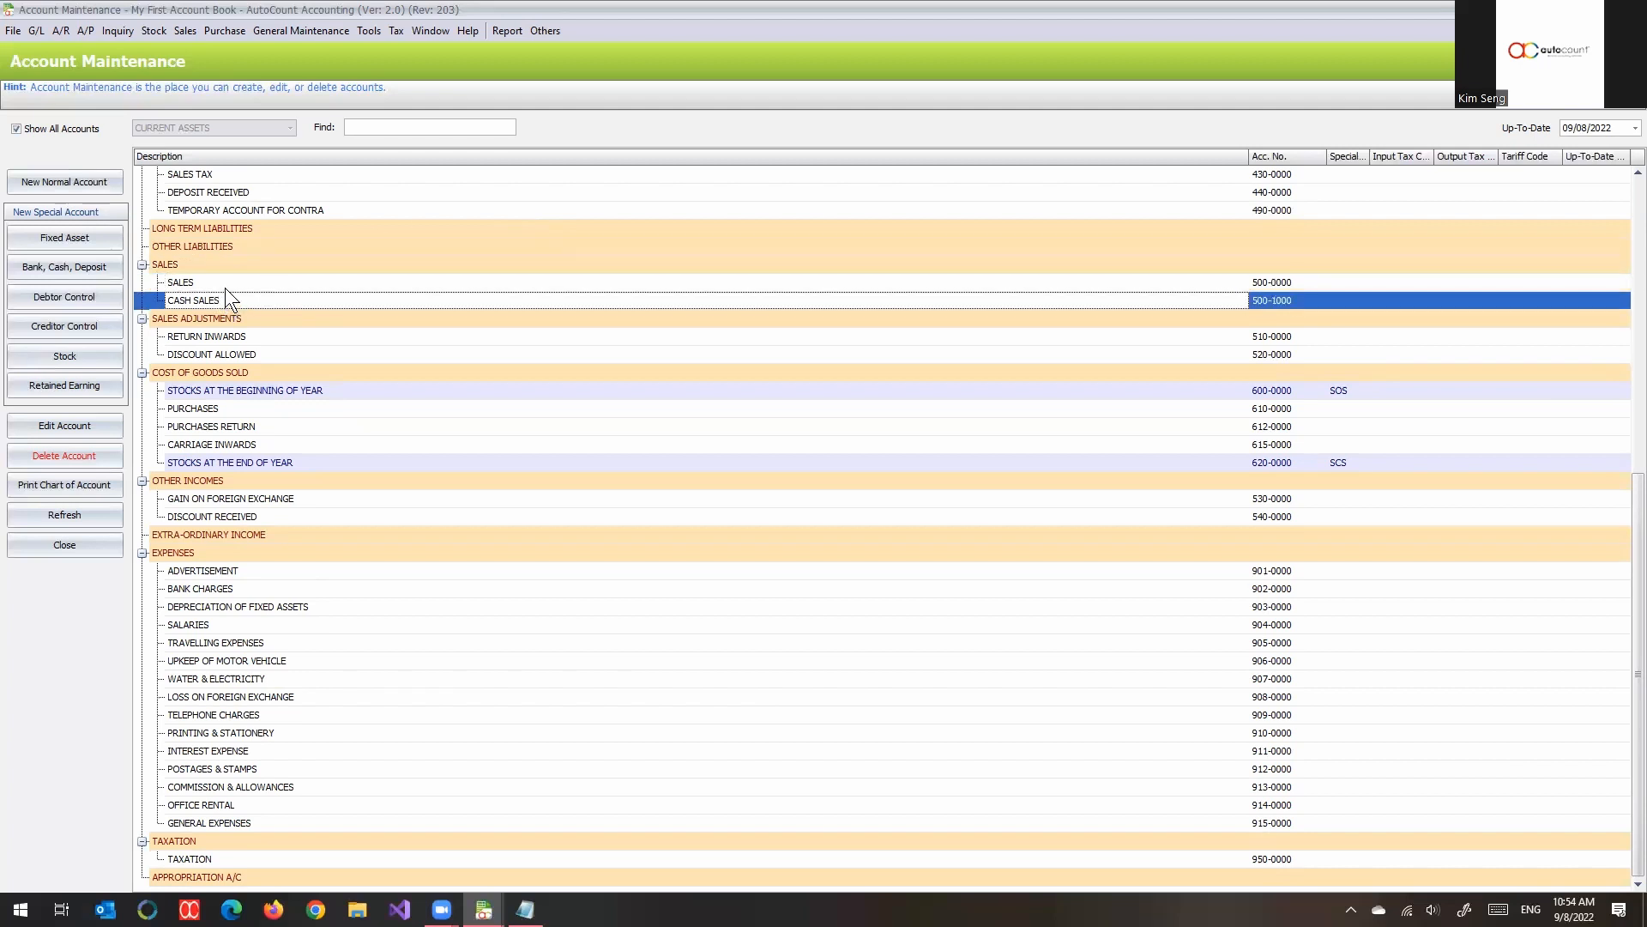
pyautogui.doubleClick(225, 287)
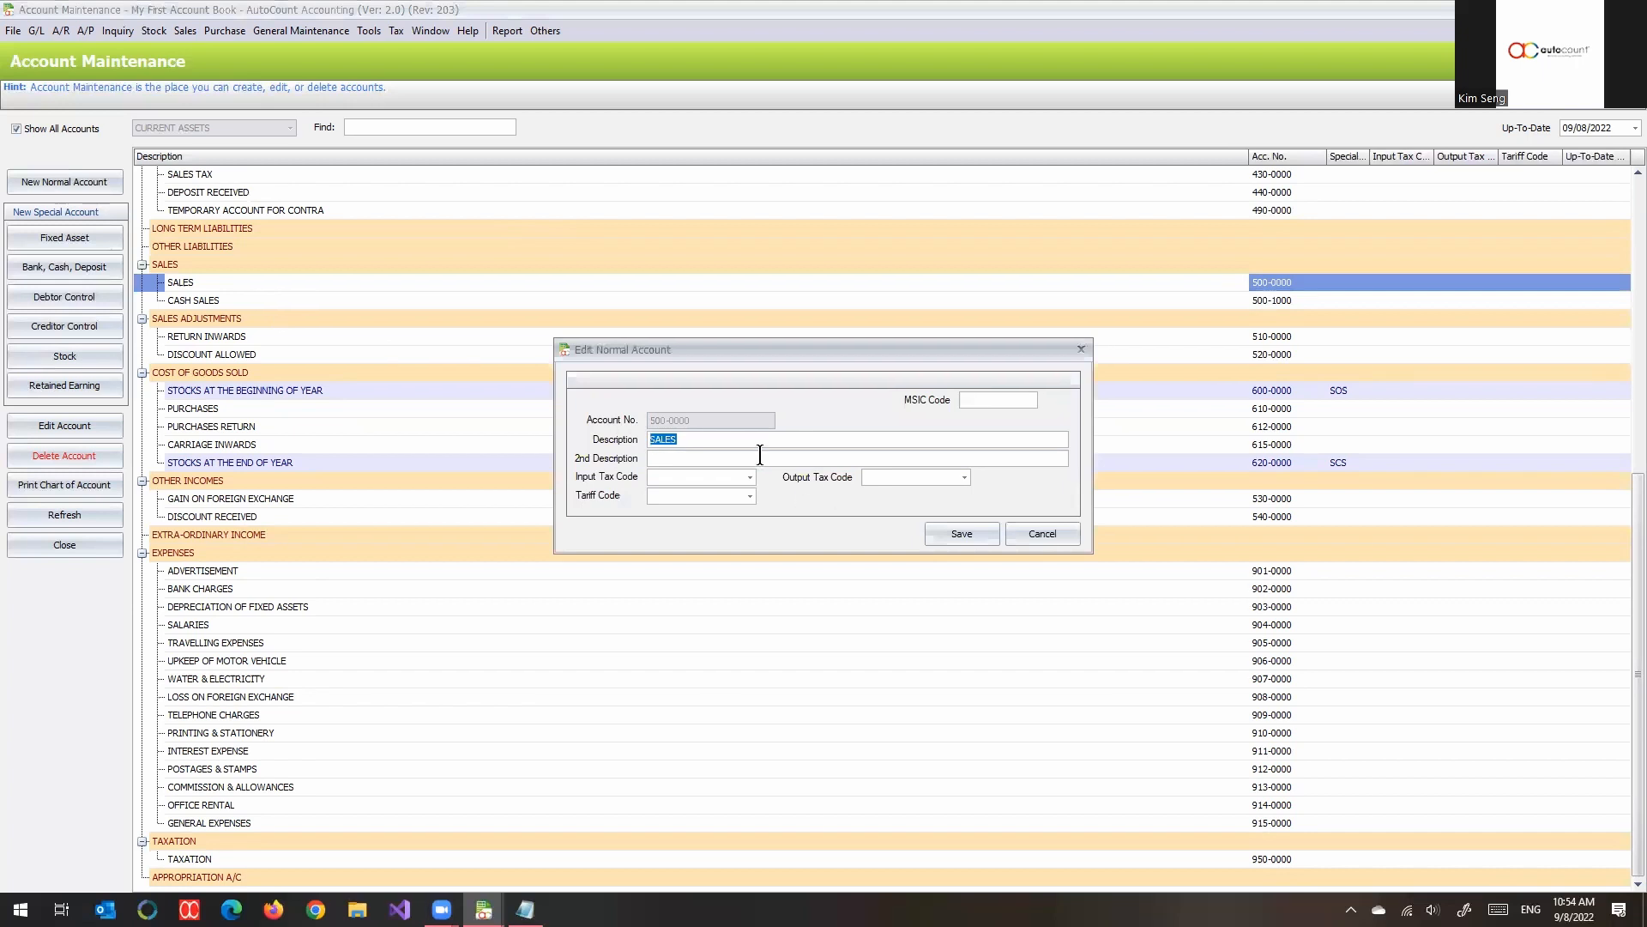
pyautogui.press('BackSpace')
pyautogui.press('capslock')
pyautogui.write('REVENUE')
pyautogui.click(962, 537)
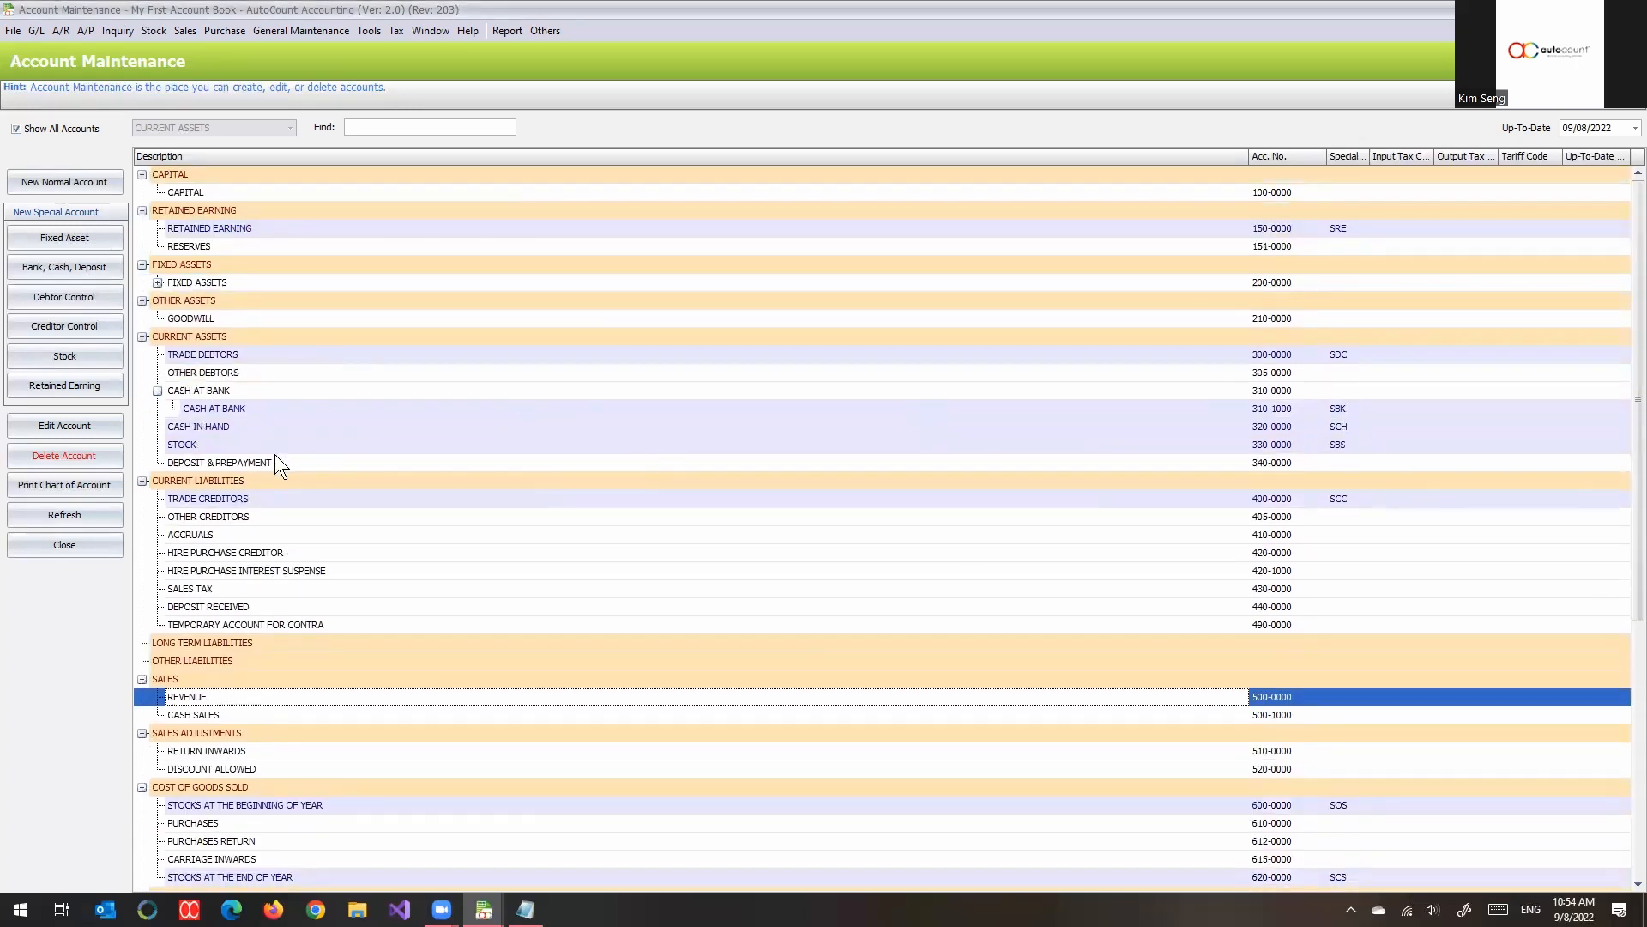
# - In Account Type Maintenance, change the description of the SL account type to REVENUE and return to the account list
pyautogui.scroll(-3, 274, 461)
pyautogui.click(164, 518)
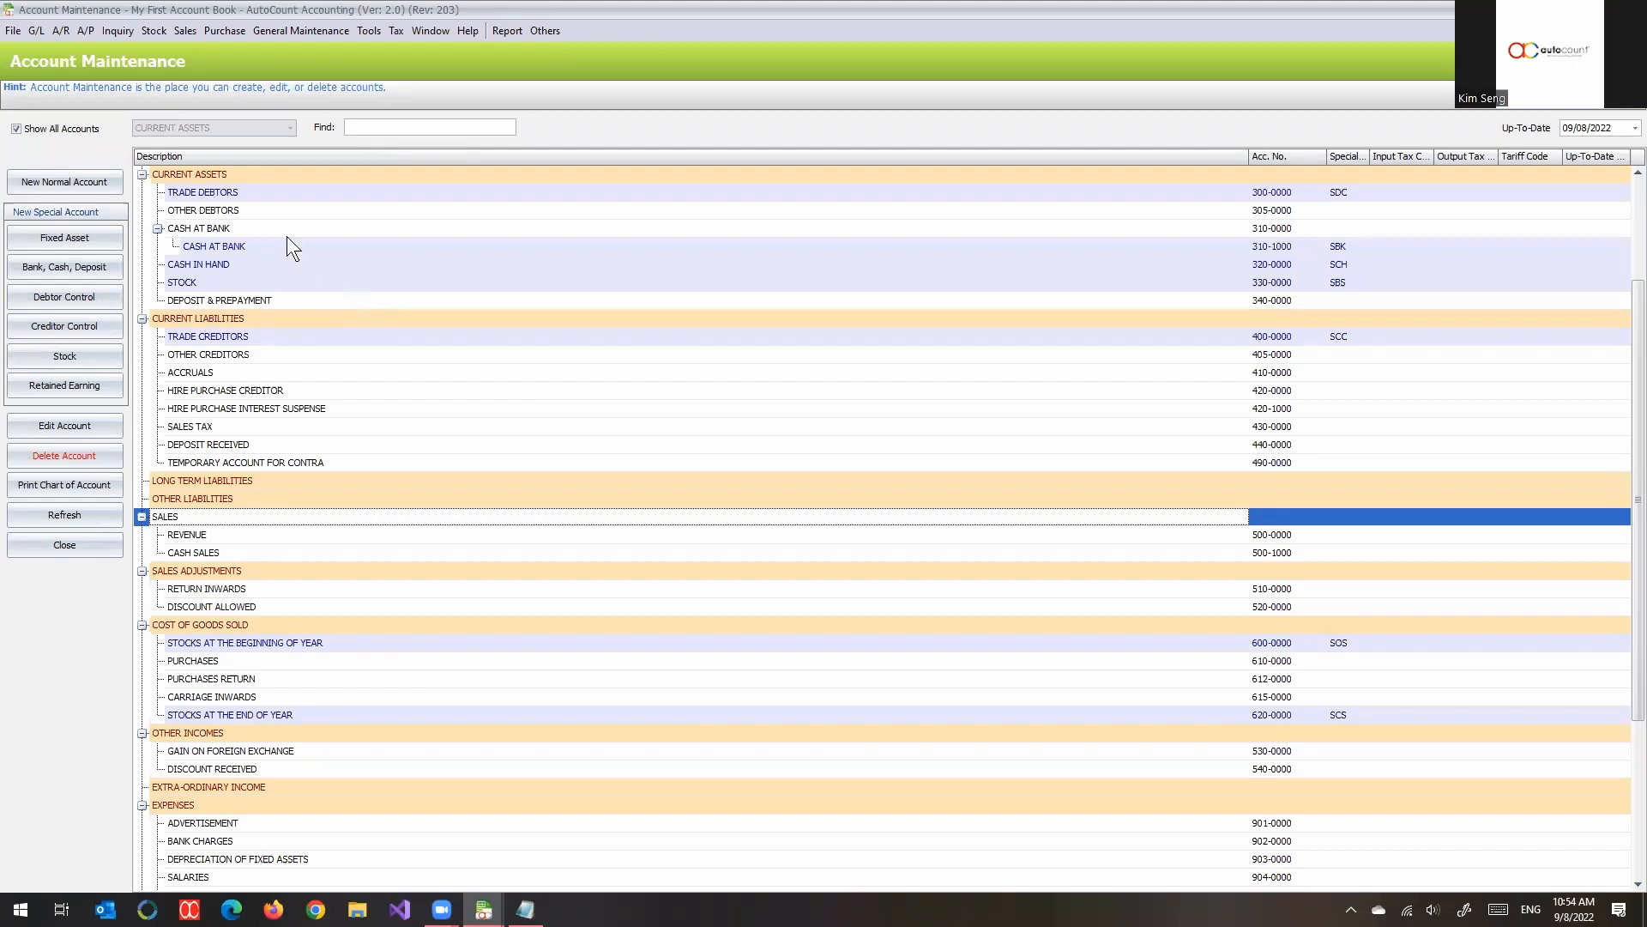
pyautogui.click(302, 39)
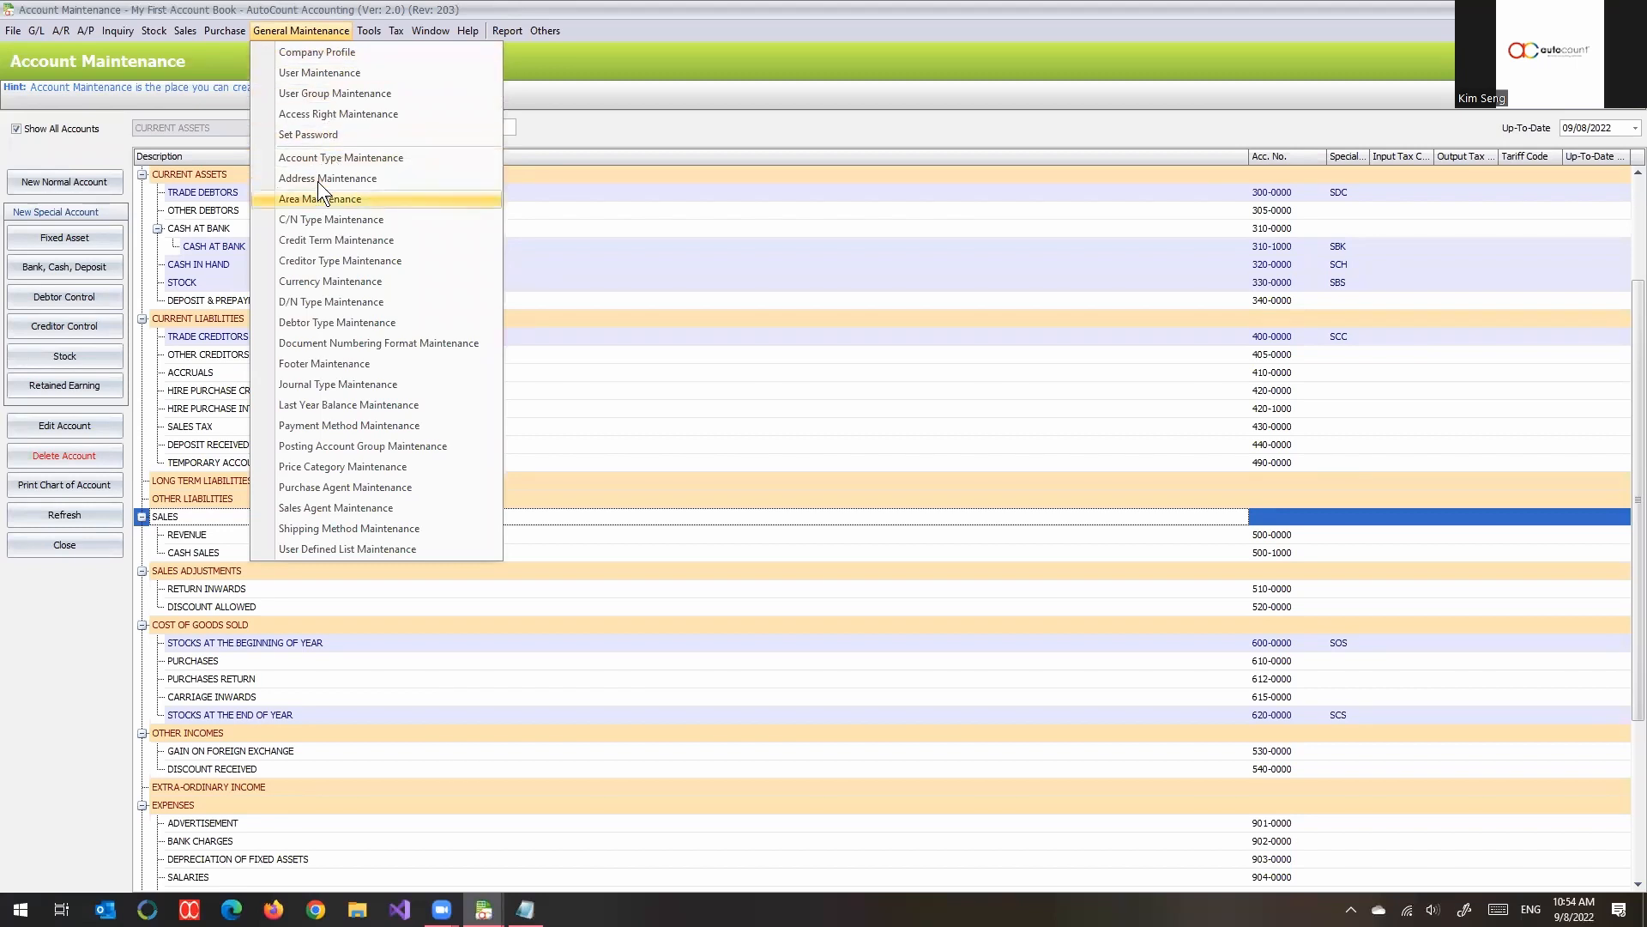
pyautogui.click(396, 163)
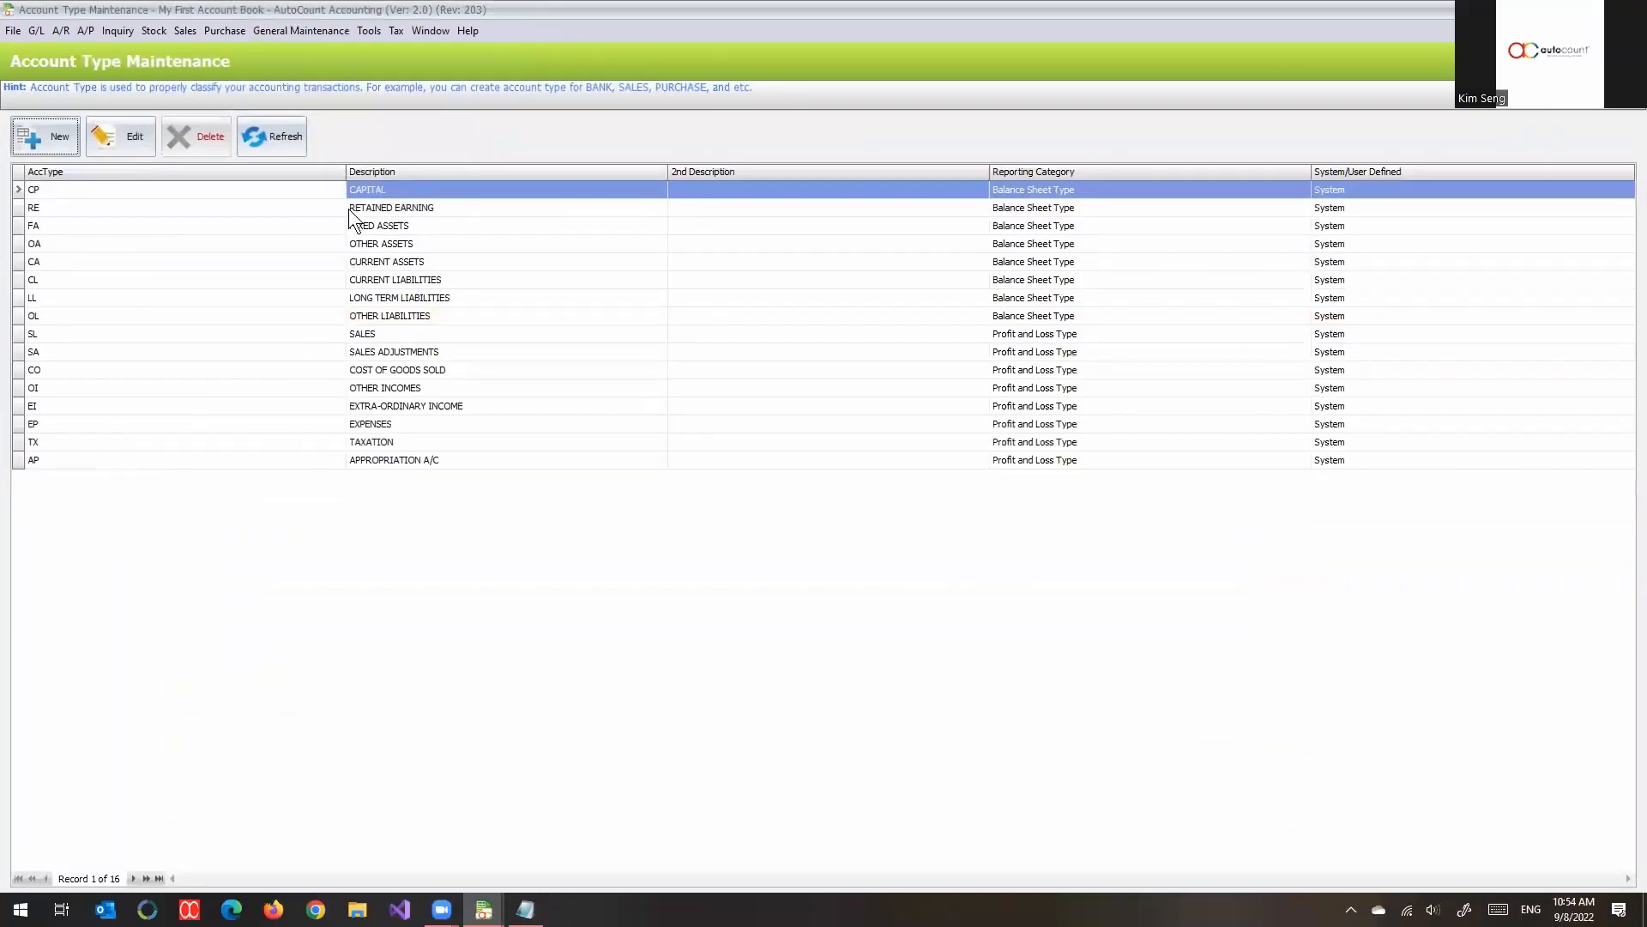
pyautogui.click(341, 331)
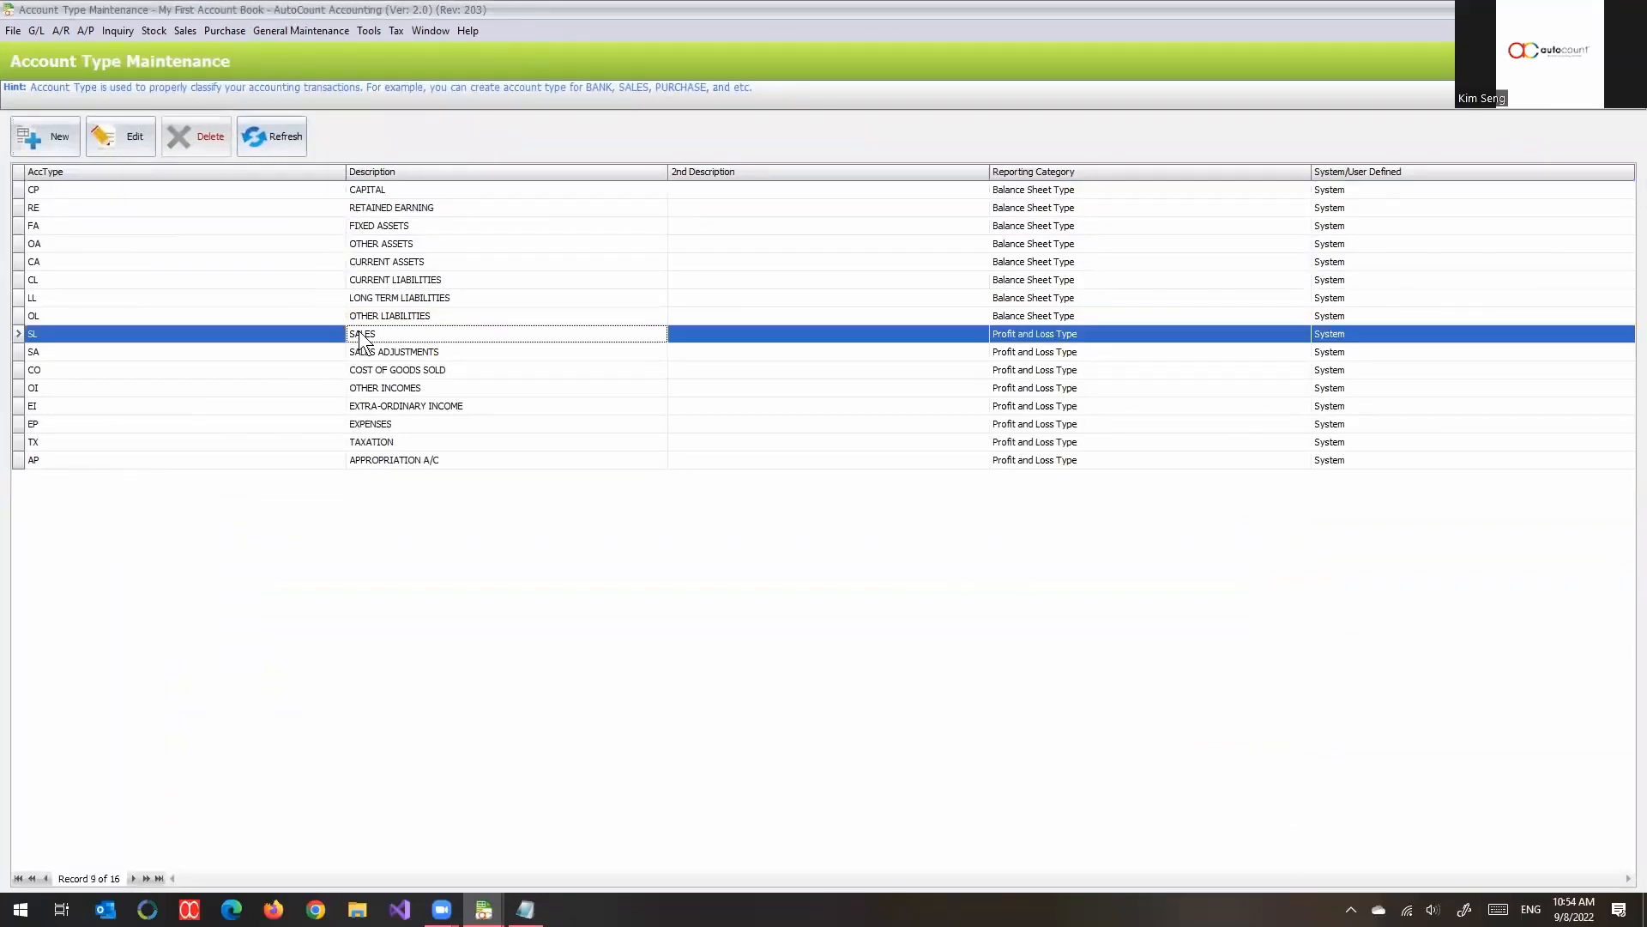
pyautogui.click(127, 149)
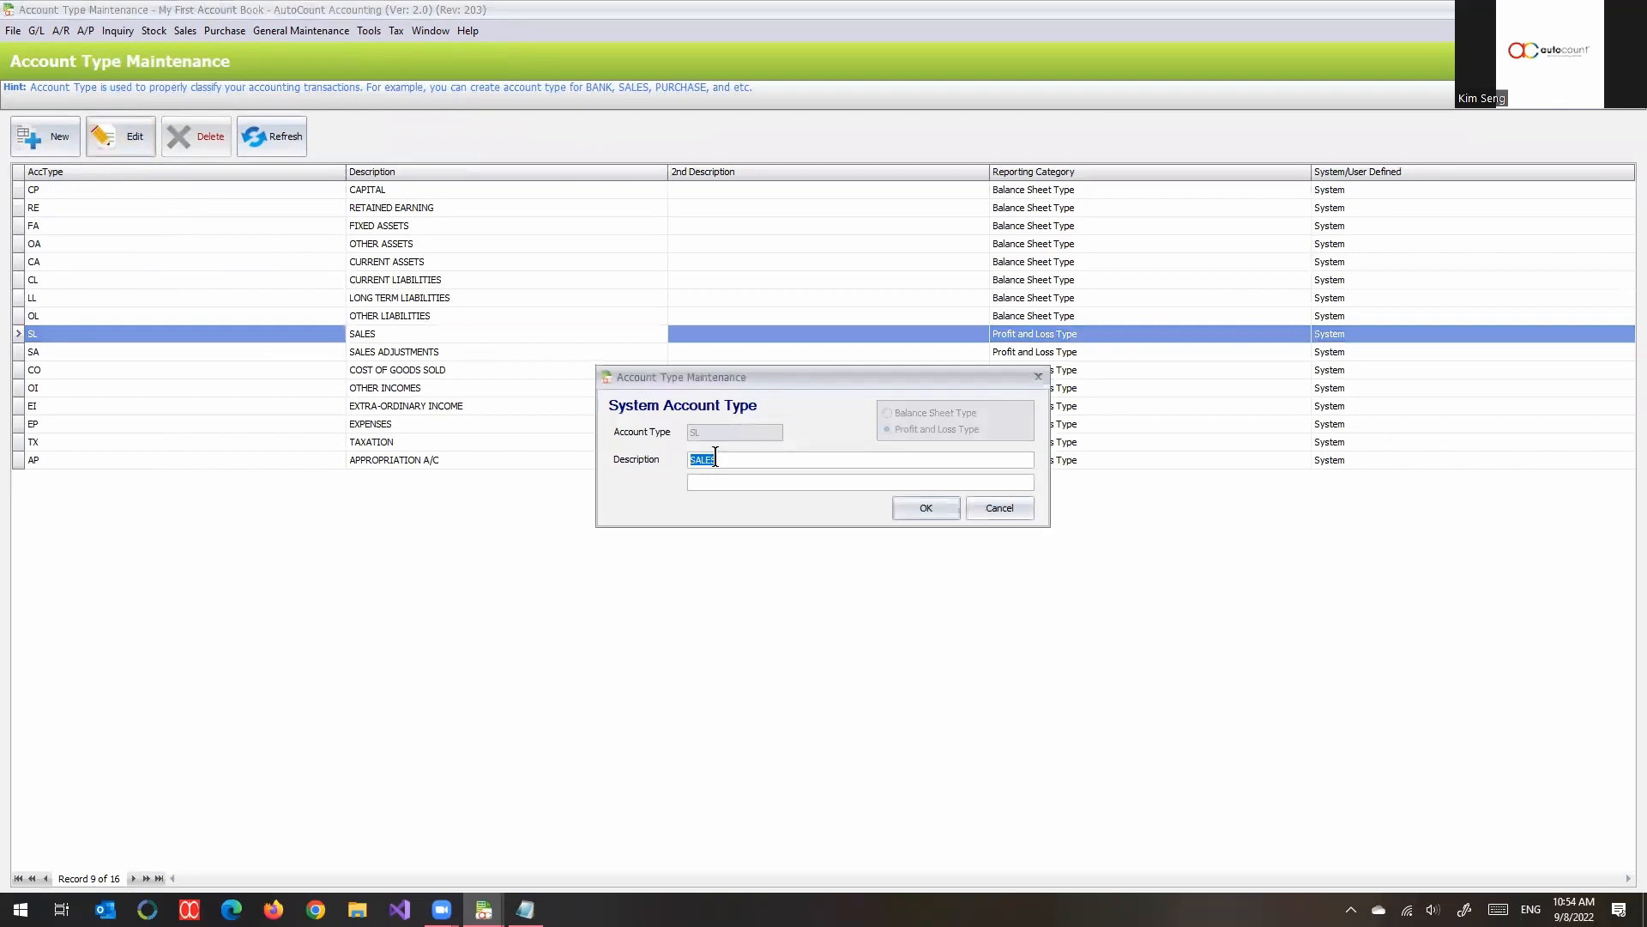
pyautogui.write('REVENUE')
pyautogui.click(927, 507)
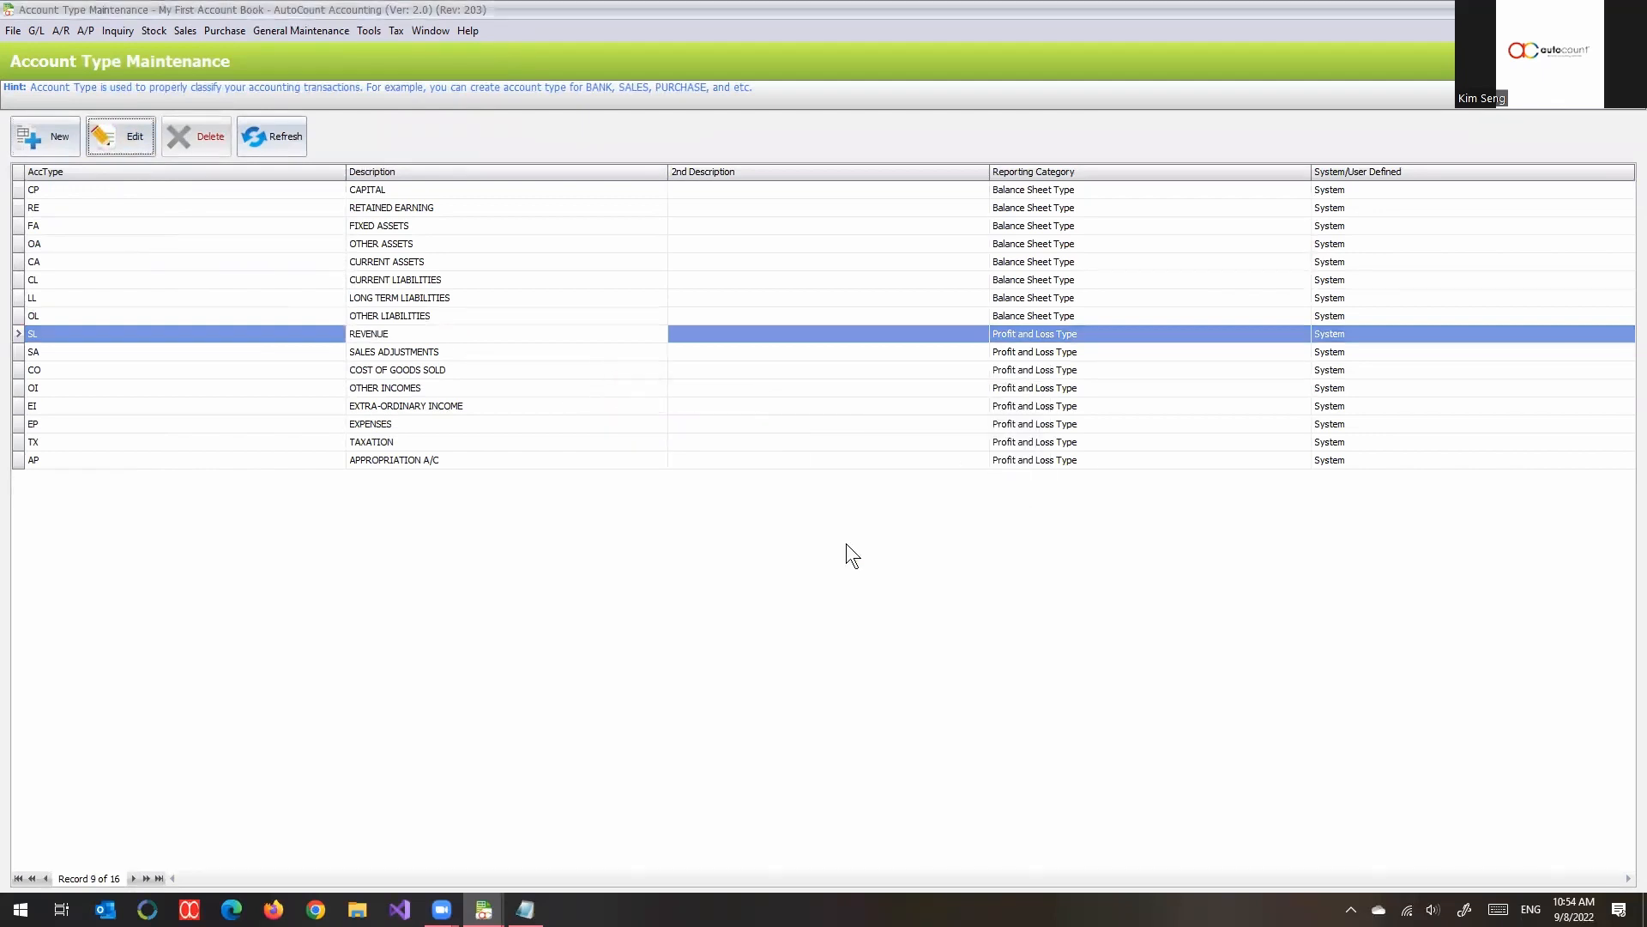
pyautogui.press('Escape')
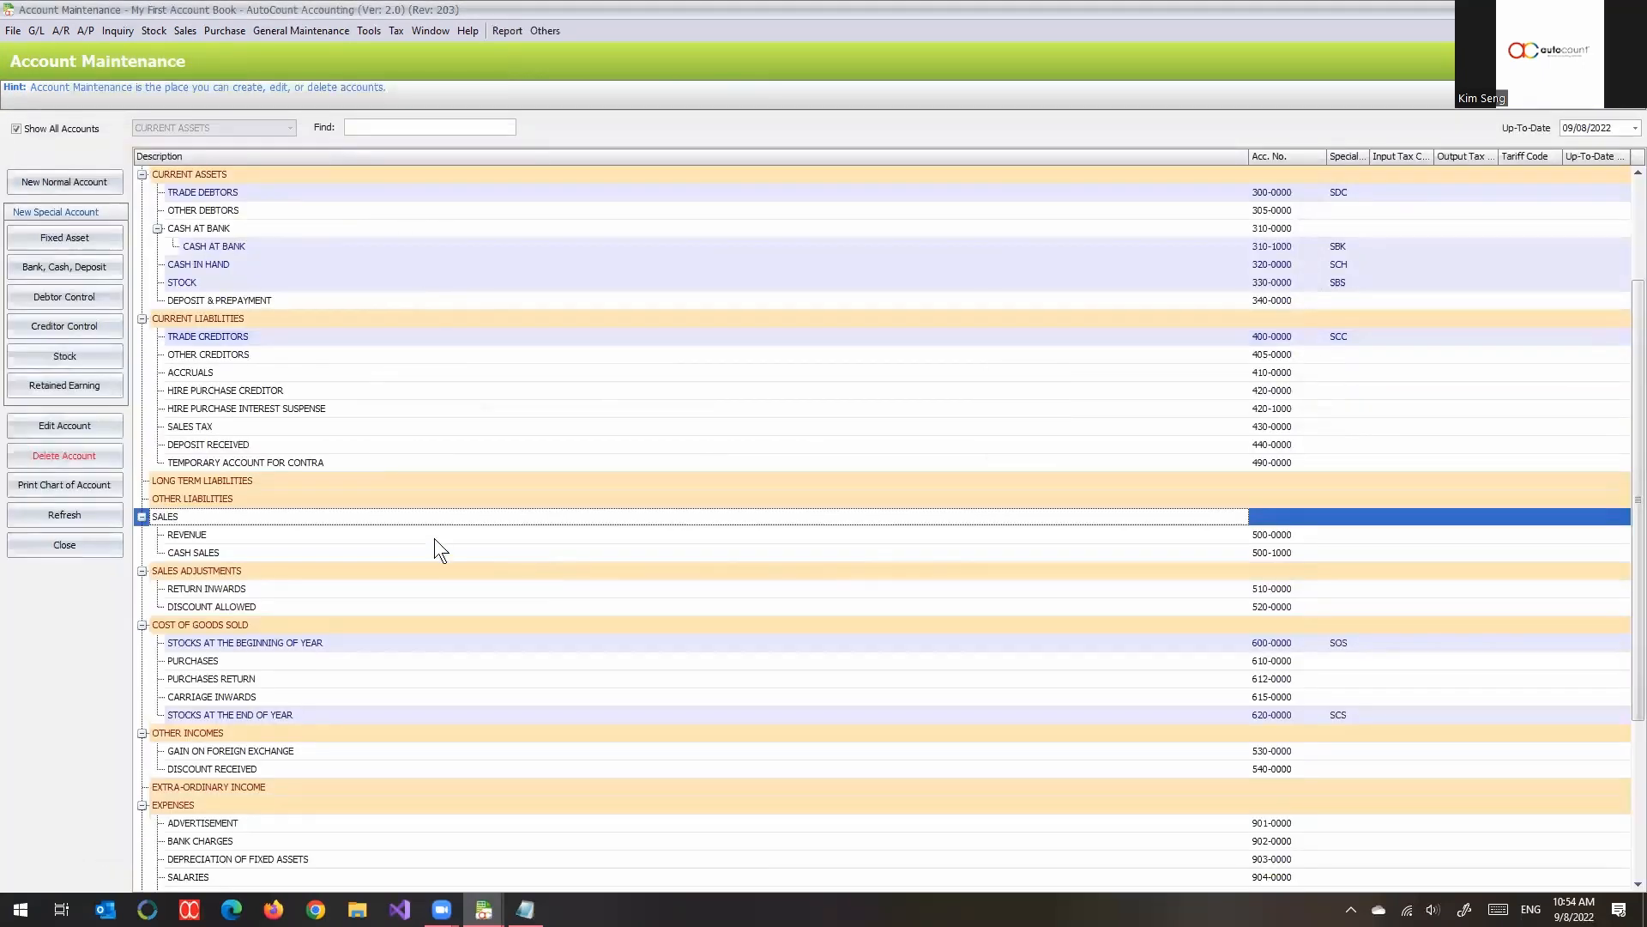
# - Reload the full account list and check the heading of the SL account type
pyautogui.click(55, 125)
pyautogui.click(55, 125)
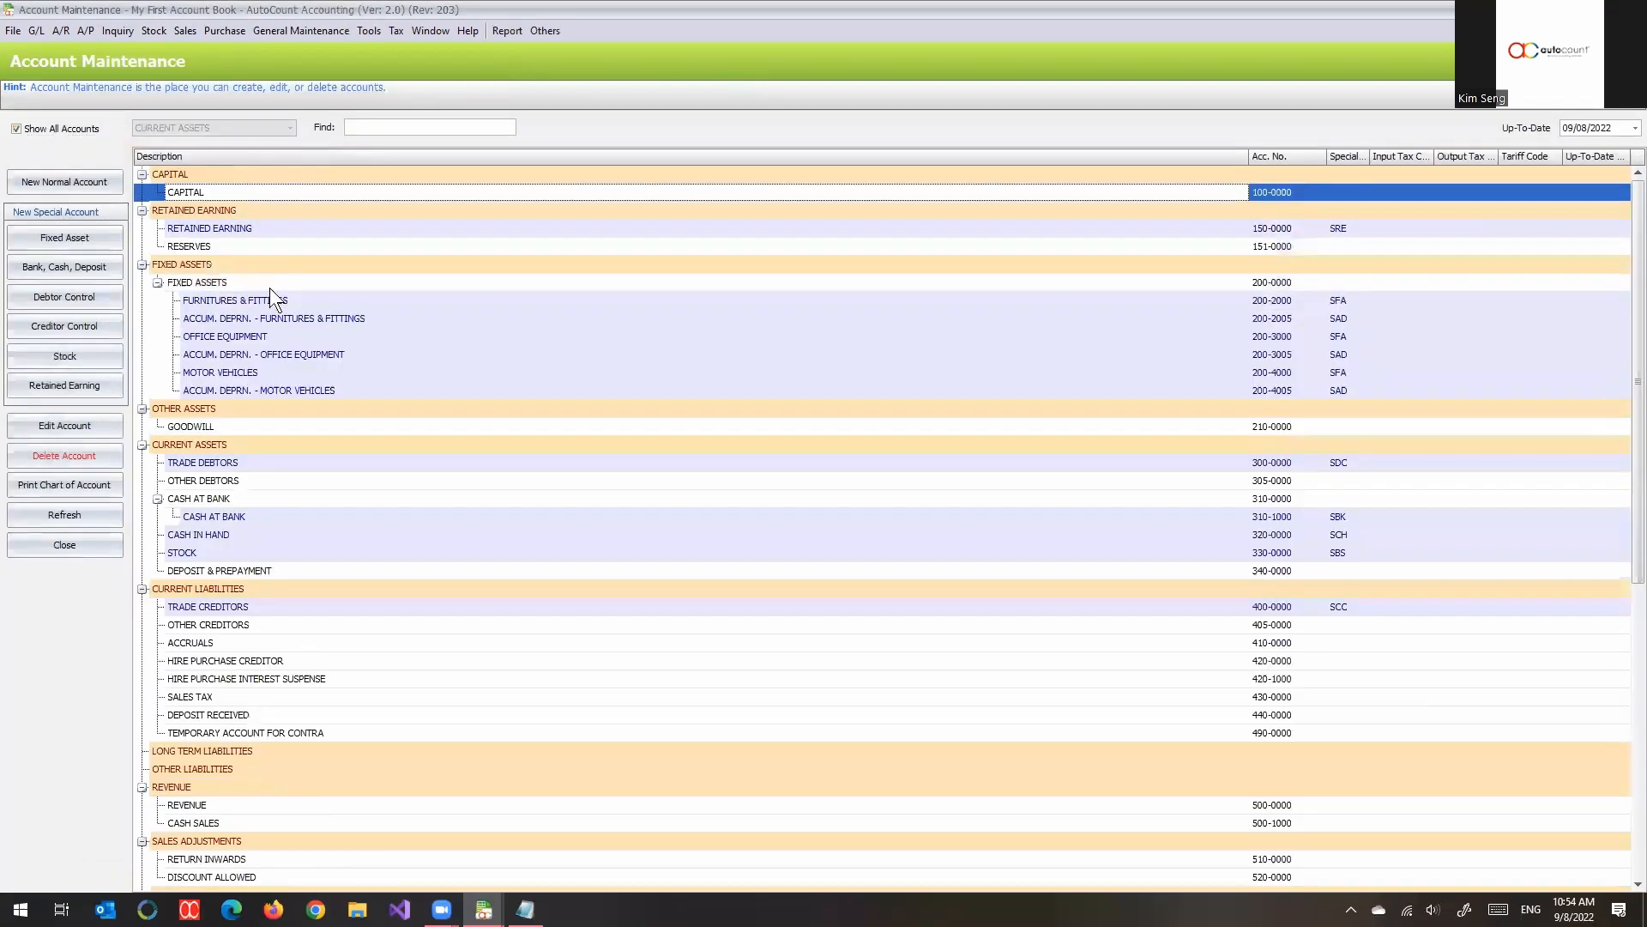
pyautogui.scroll(-3, 300, 570)
pyautogui.click(194, 624)
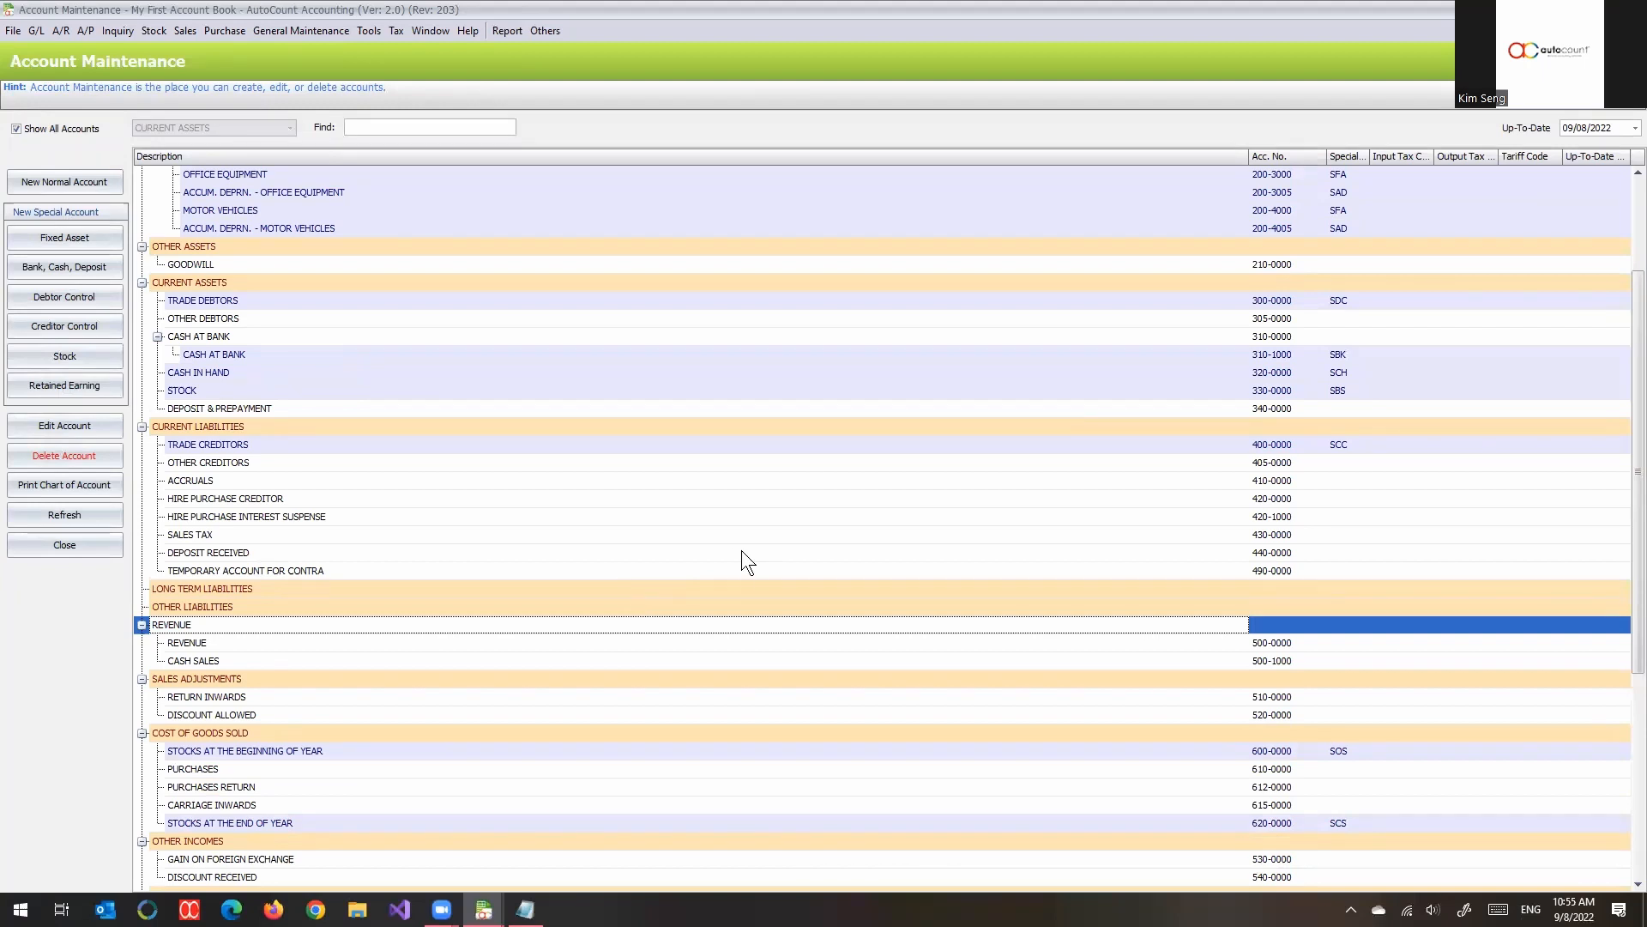
pyautogui.scroll(3, 750, 548)
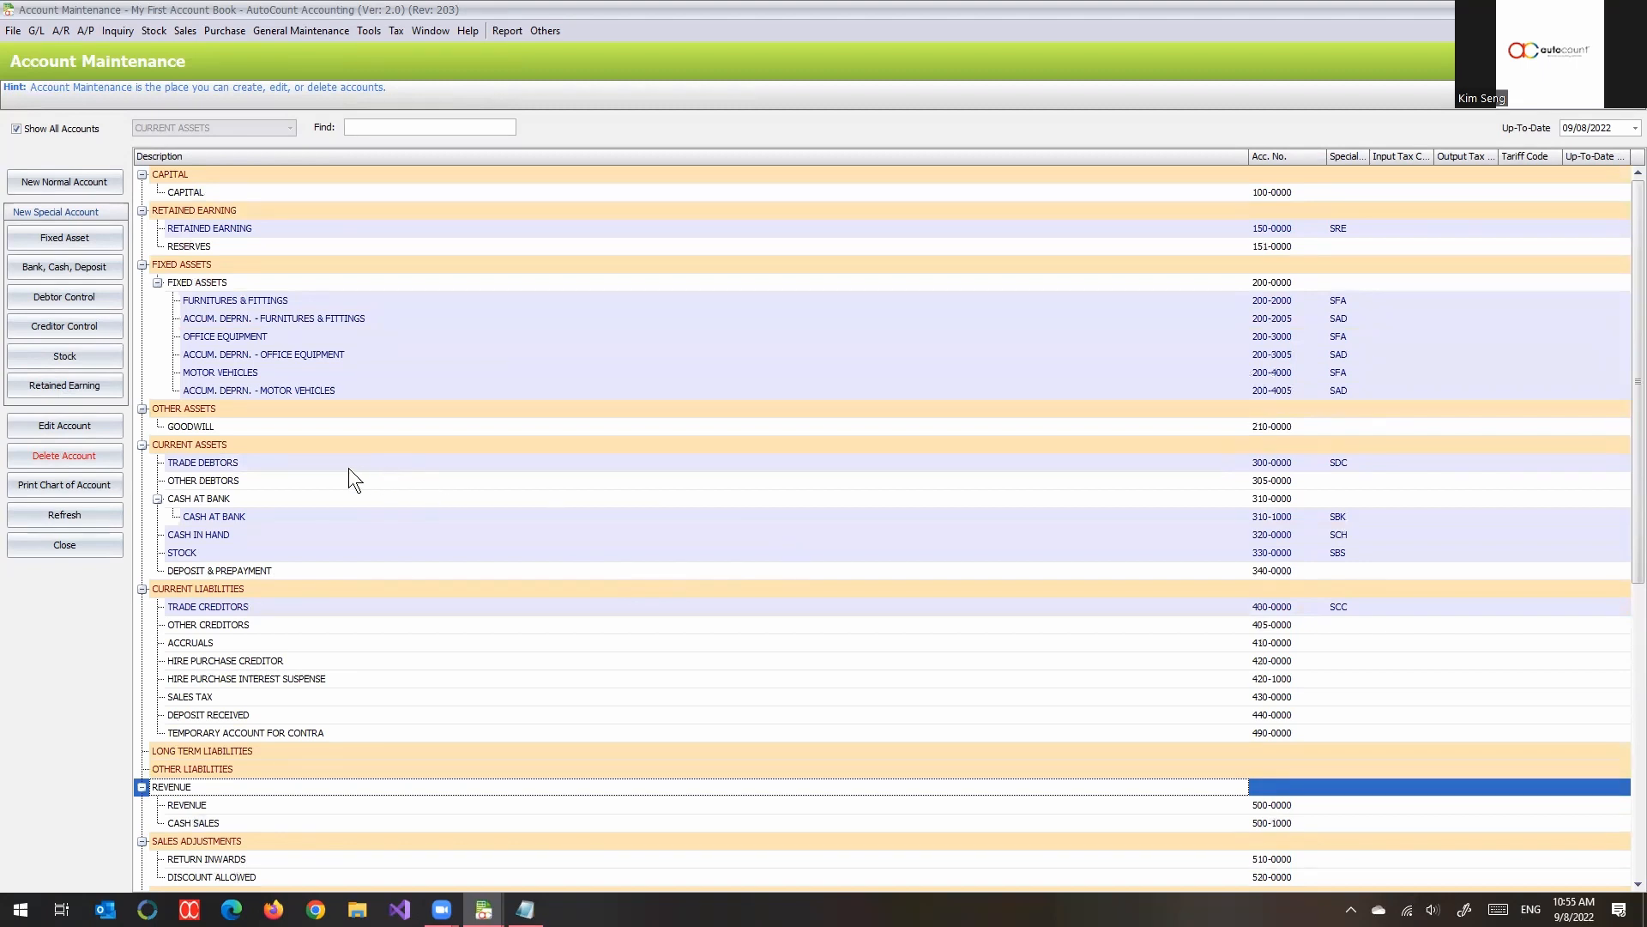
# - Start a new special account of type Bank under CURRENT ASSETS with account number 310-1001
pyautogui.click(177, 445)
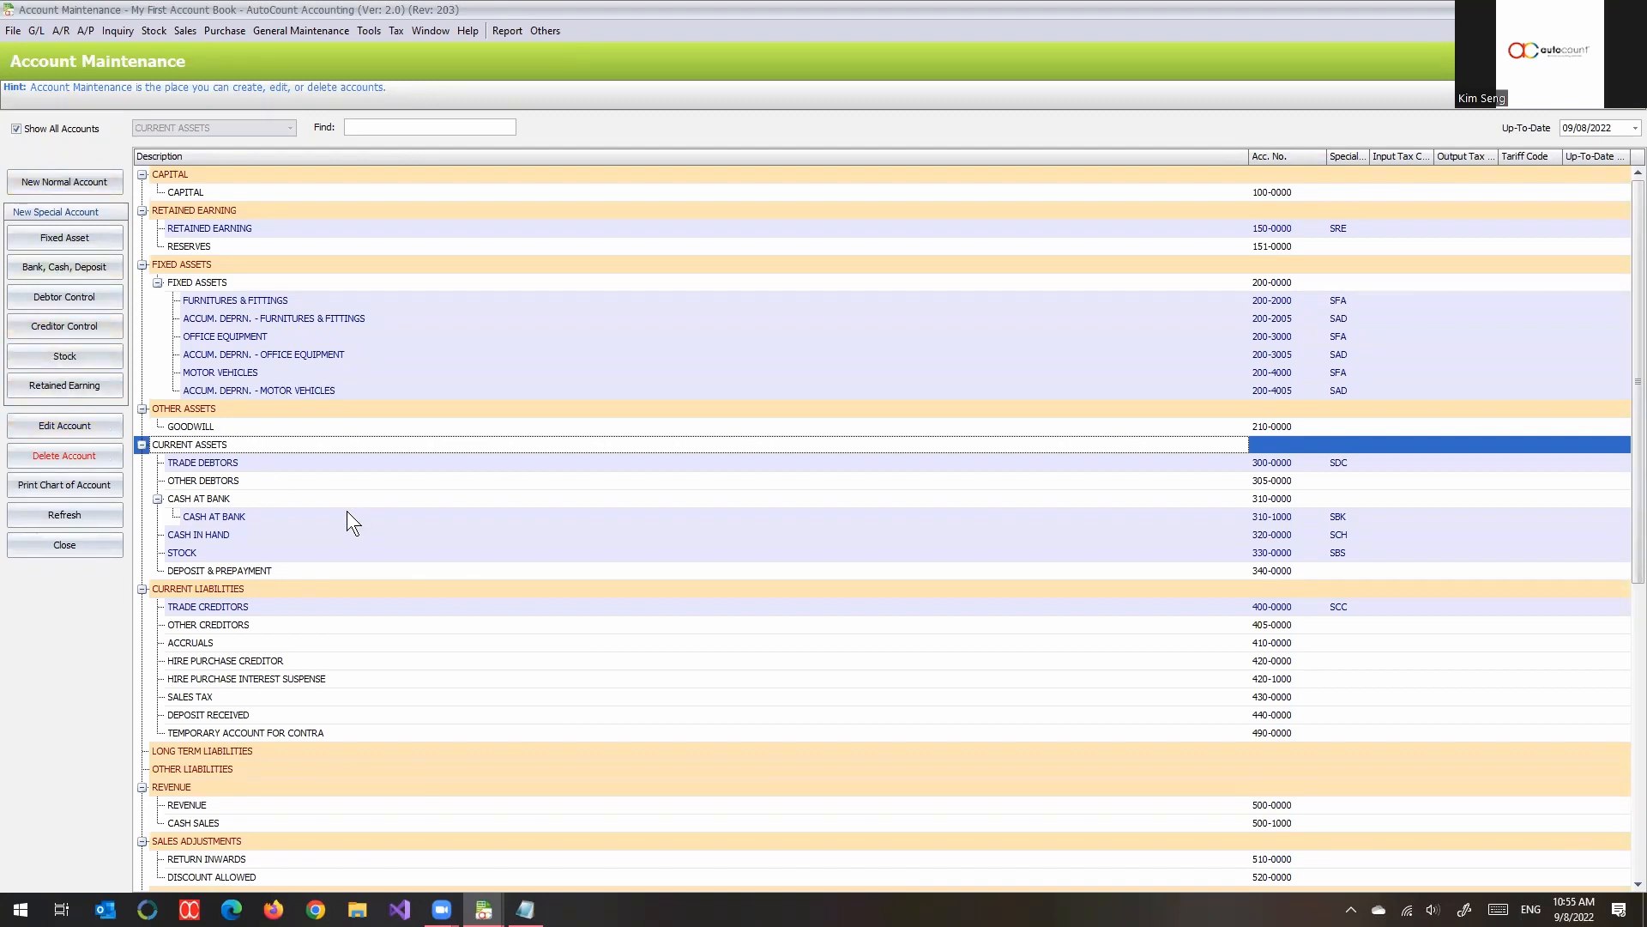
pyautogui.click(33, 271)
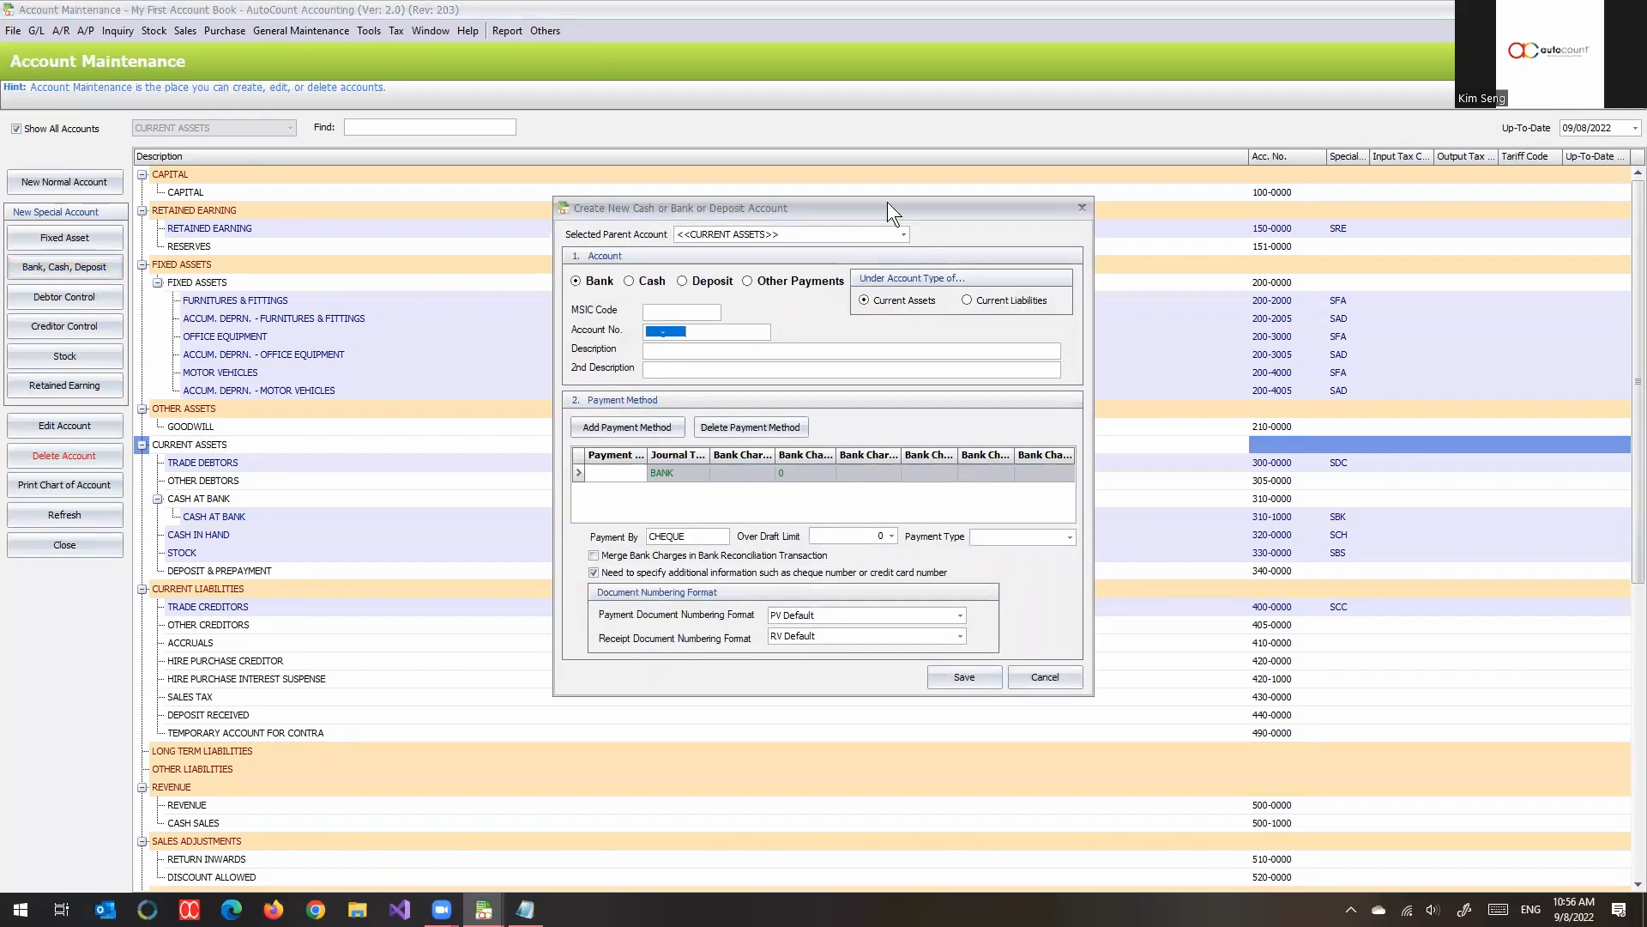
pyautogui.moveTo(887, 203); pyautogui.dragTo(818, 148)
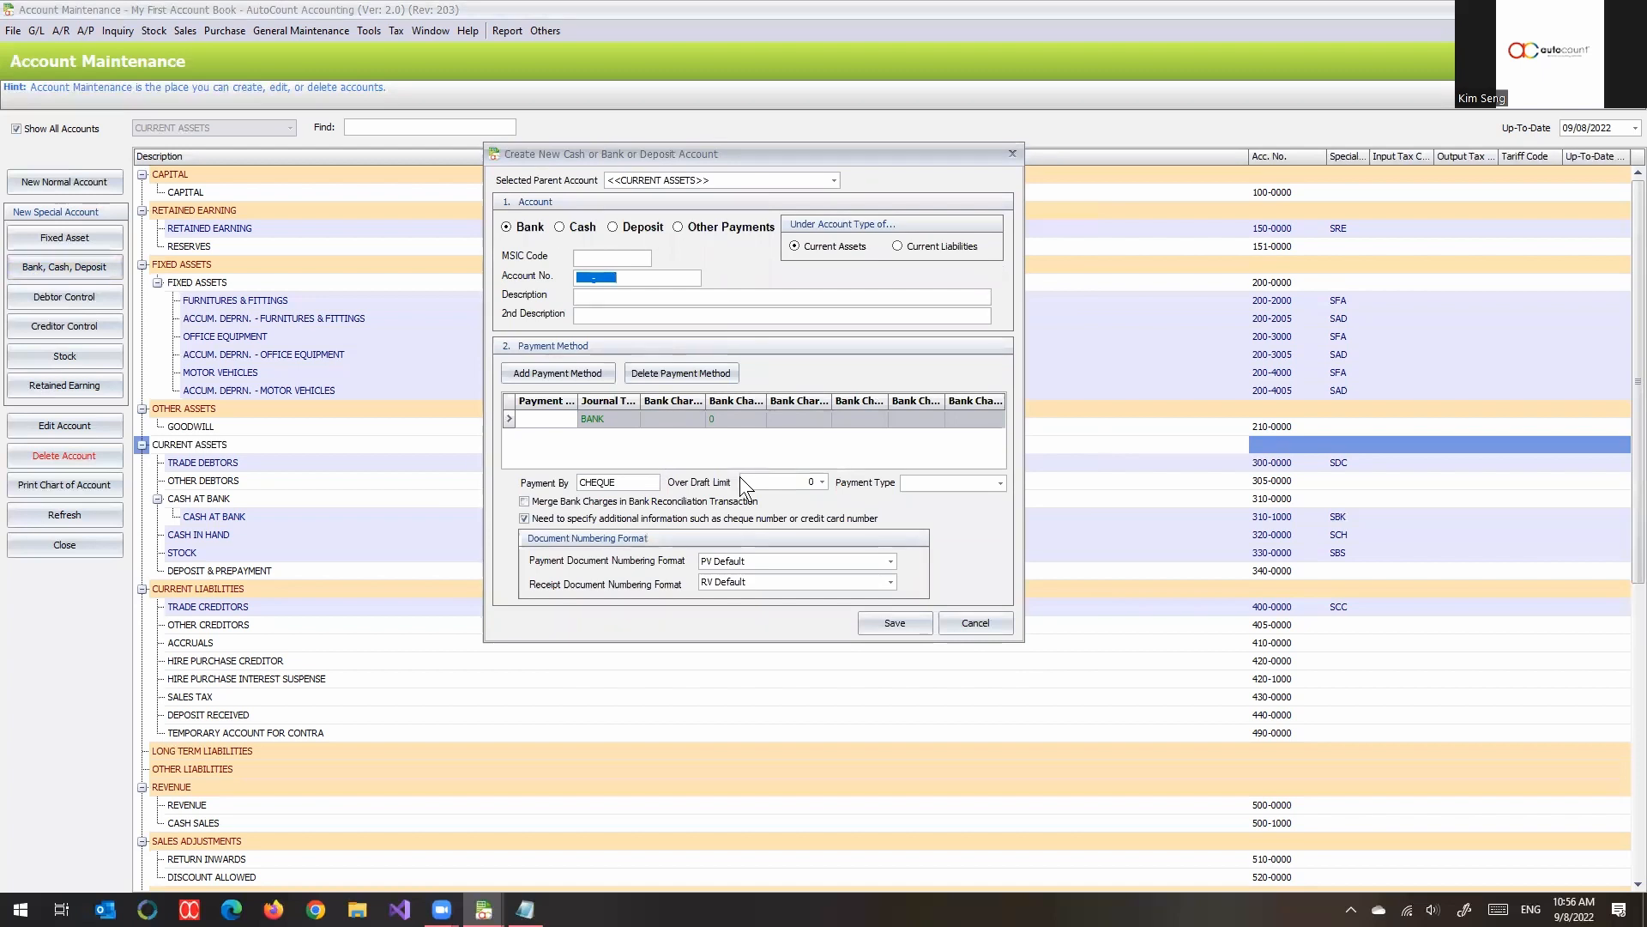
pyautogui.click(533, 225)
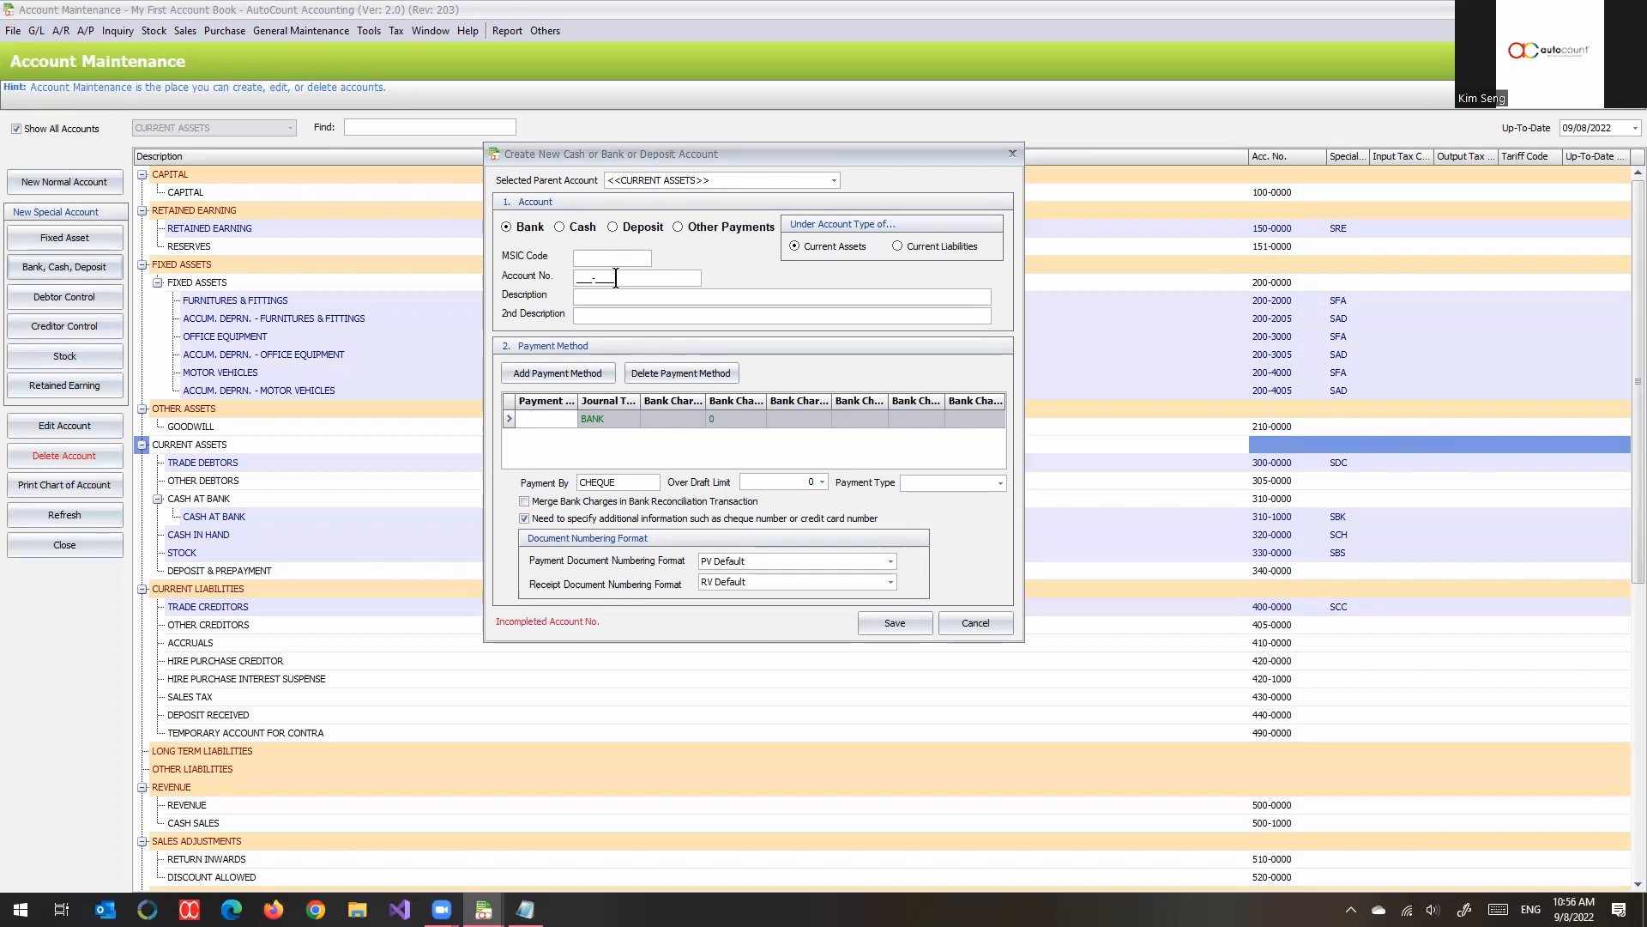
pyautogui.click(631, 276)
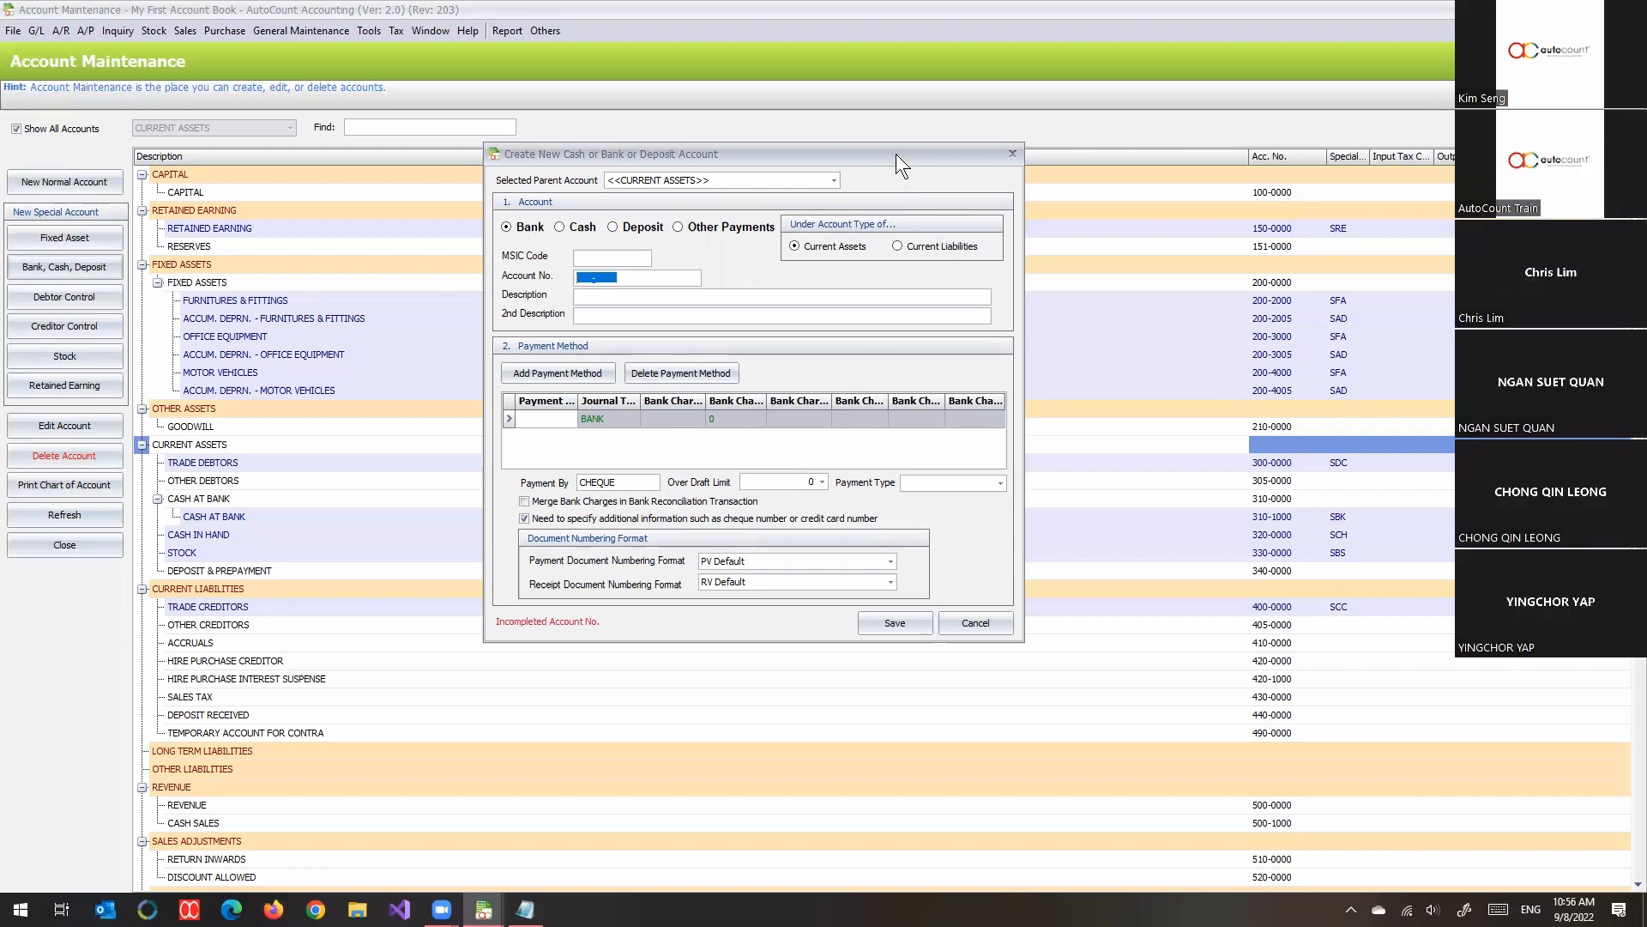
pyautogui.moveTo(896, 153); pyautogui.dragTo(1211, 538)
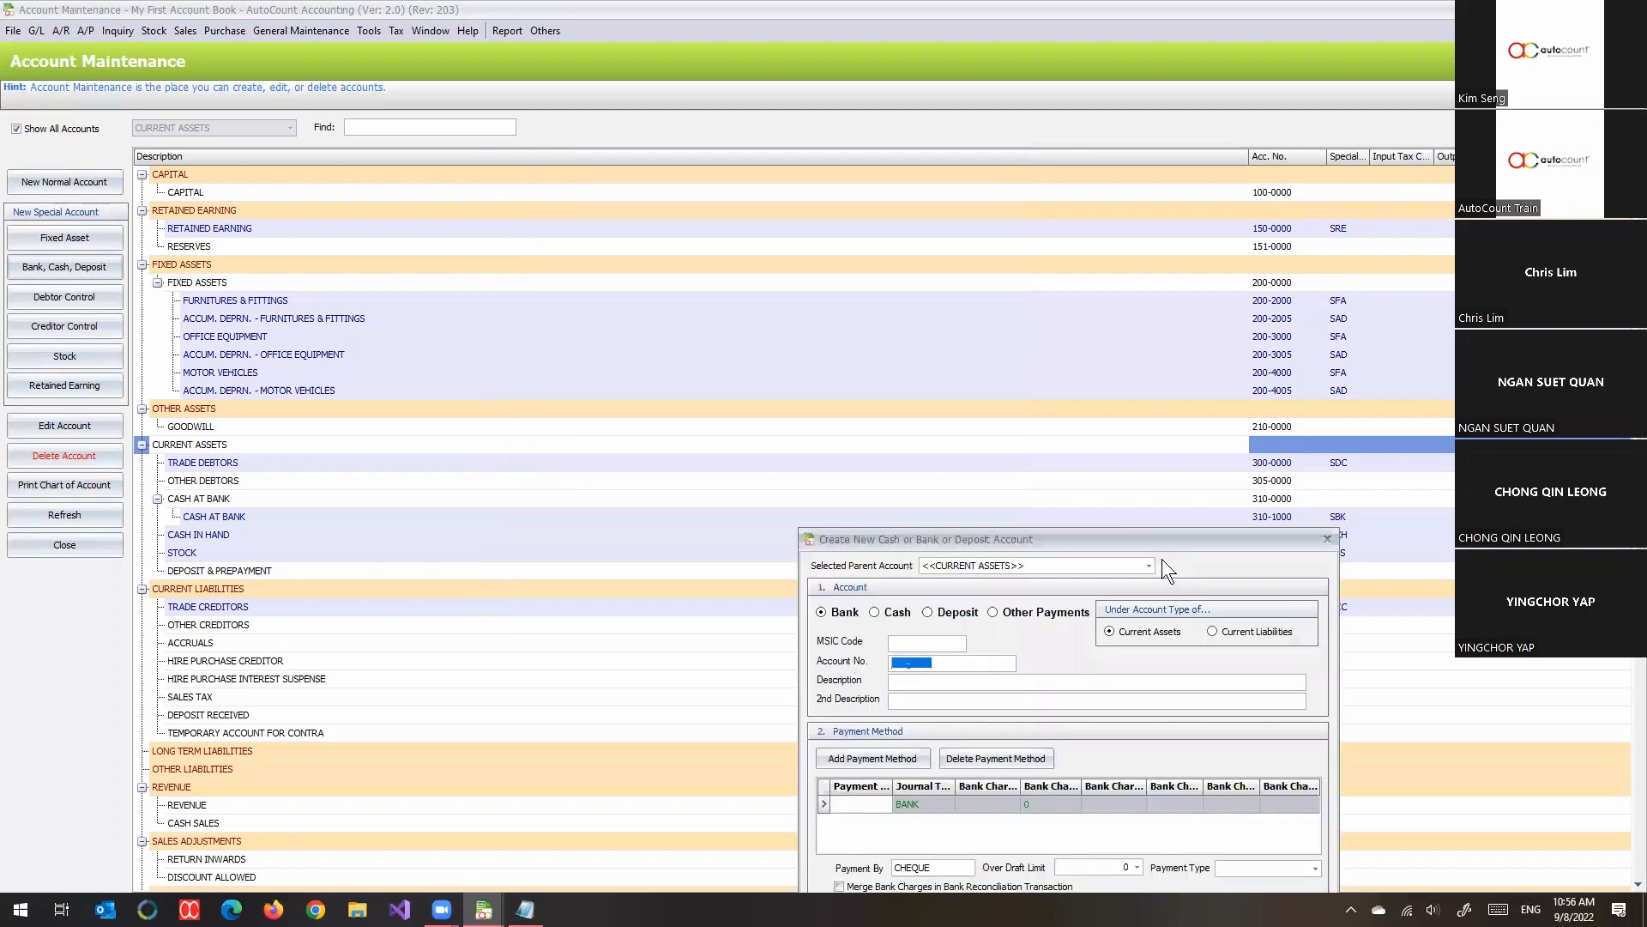
pyautogui.write('310-1001')
pyautogui.moveTo(1165, 543); pyautogui.dragTo(1009, 75)
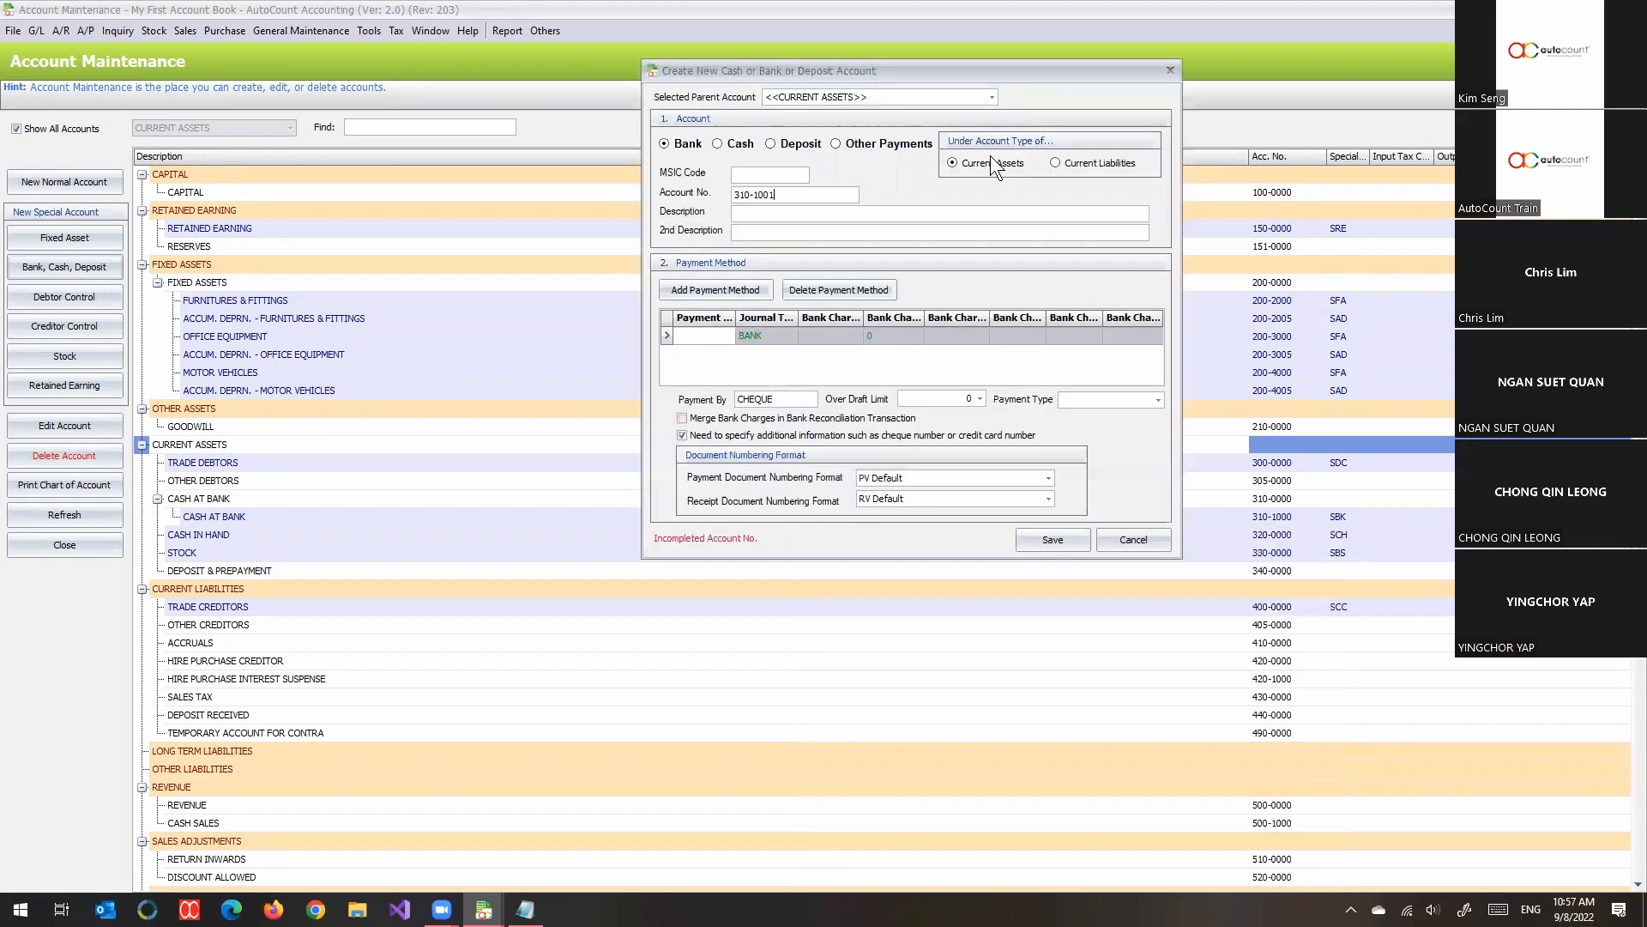
# - Set the new bank account's description to MAYBANK, followed by a hyphen and the bank account number
pyautogui.click(843, 215)
pyautogui.write('m')
pyautogui.press('capslock')
pyautogui.press('BackSpace')
pyautogui.write('May')
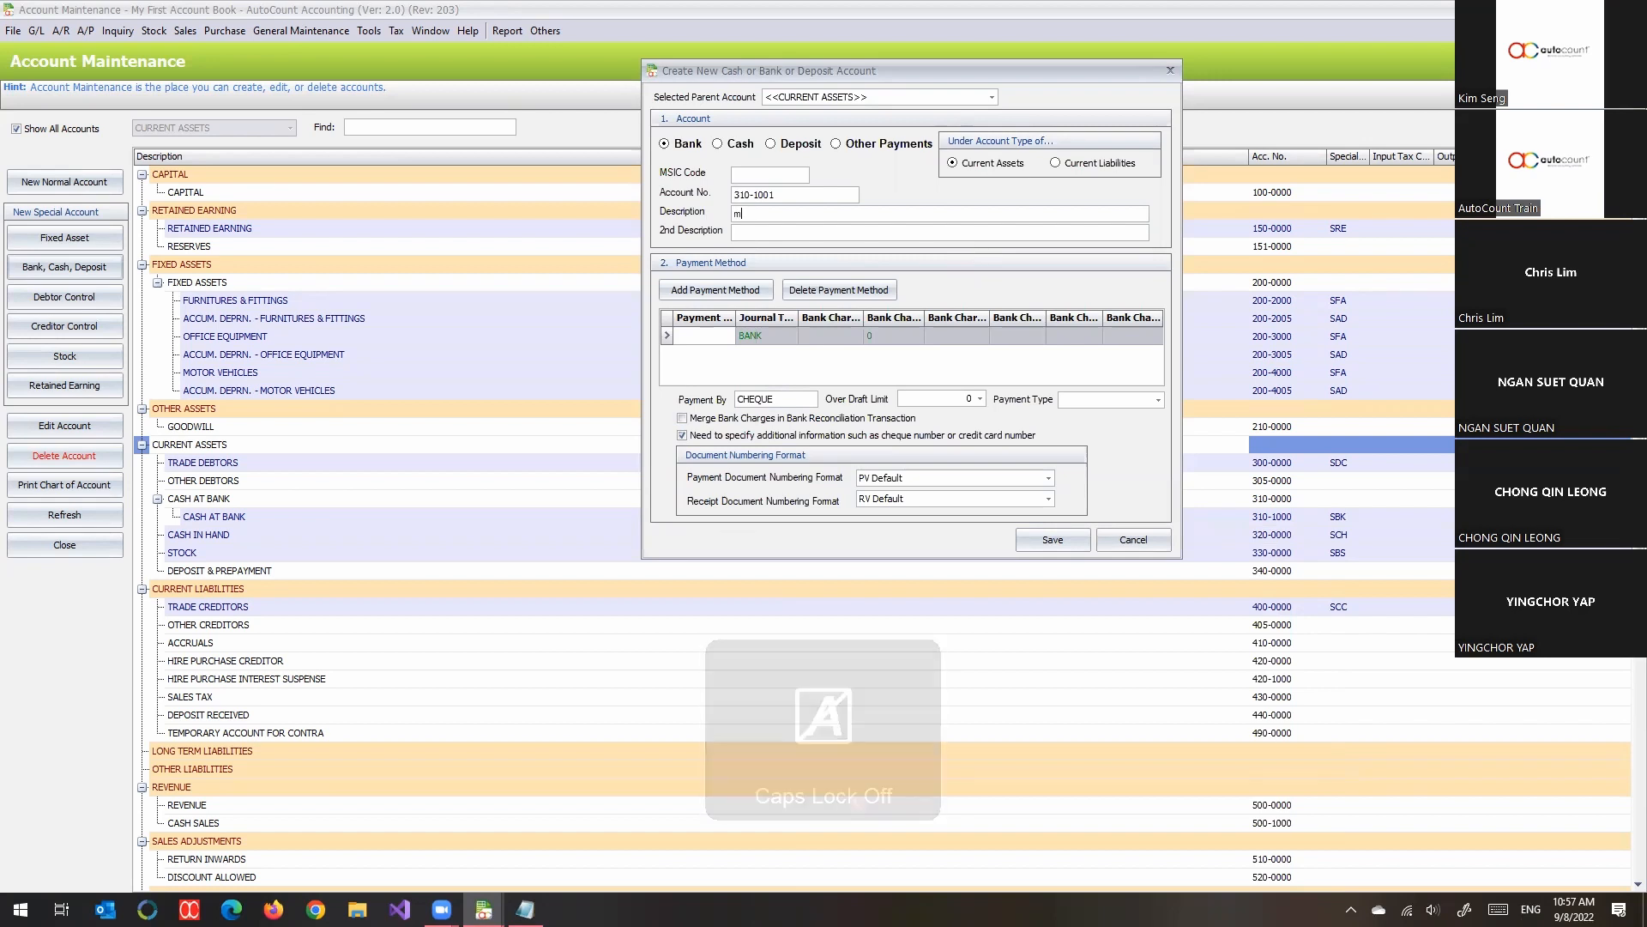
pyautogui.press('BackSpace')
pyautogui.press('BackSpace')
pyautogui.press('BackSpace')
pyautogui.press('capslock')
pyautogui.write('MAYBANK')
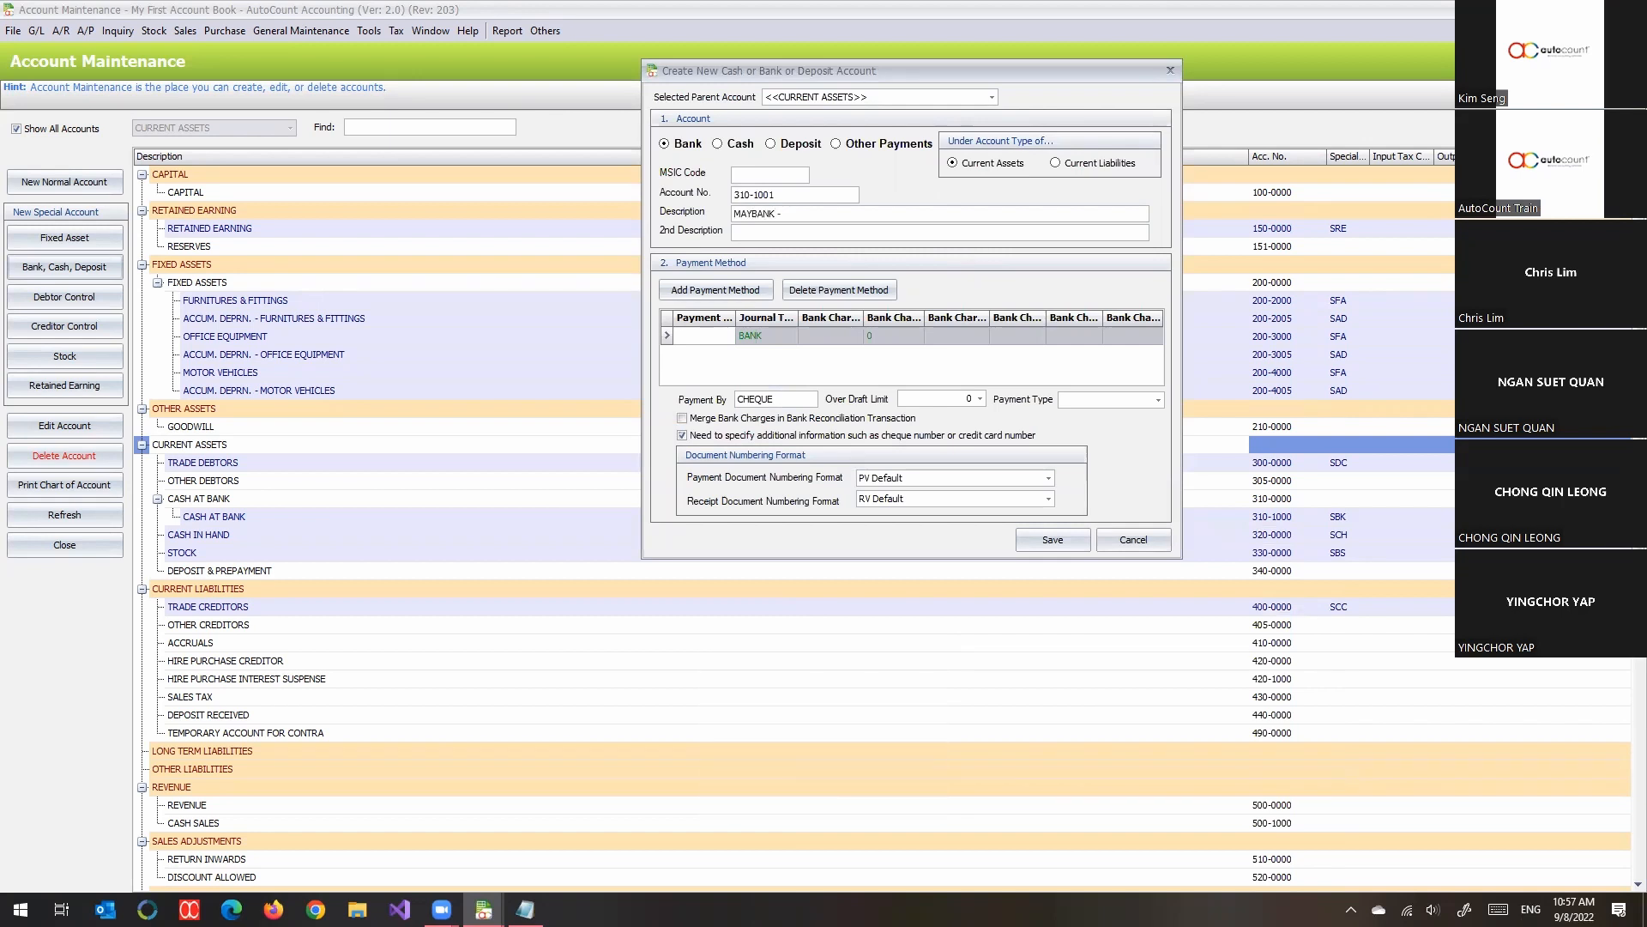
# - Rename the new bank account's first payment method as VISA
pyautogui.moveTo(695, 334); pyautogui.dragTo(829, 347)
pyautogui.press('BackSpace')
pyautogui.press('BackSpace')
pyautogui.press('BackSpace')
pyautogui.press('BackSpace')
pyautogui.write('vISA')
# - Add a second payment method named CASH to the new bank account
pyautogui.click(761, 296)
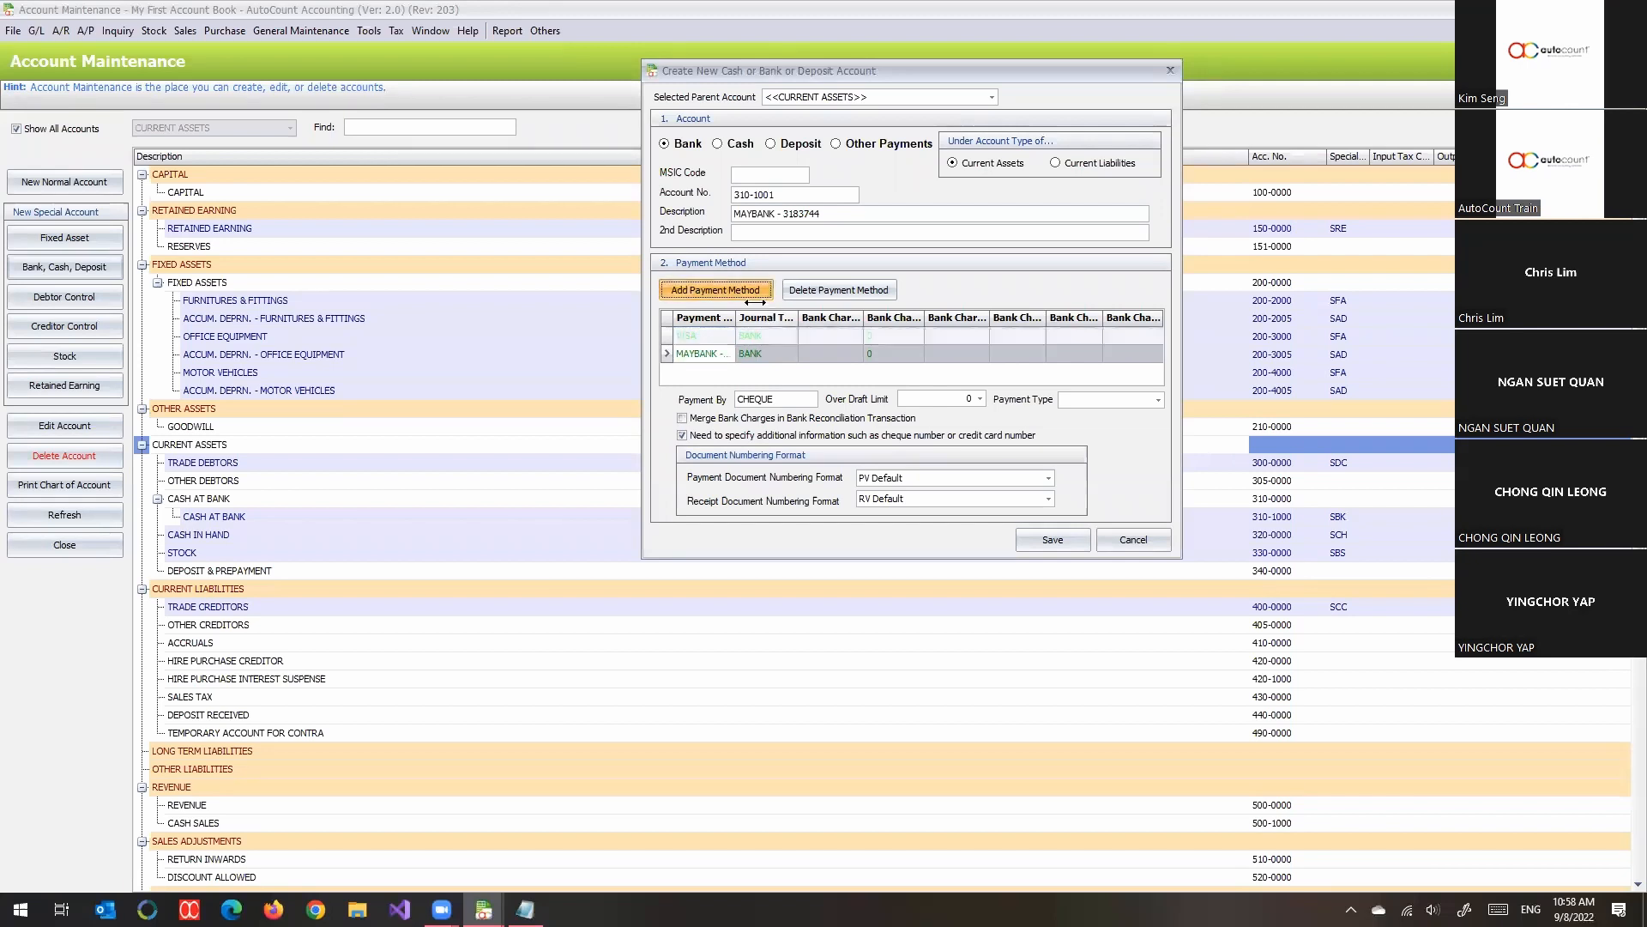
pyautogui.click(711, 353)
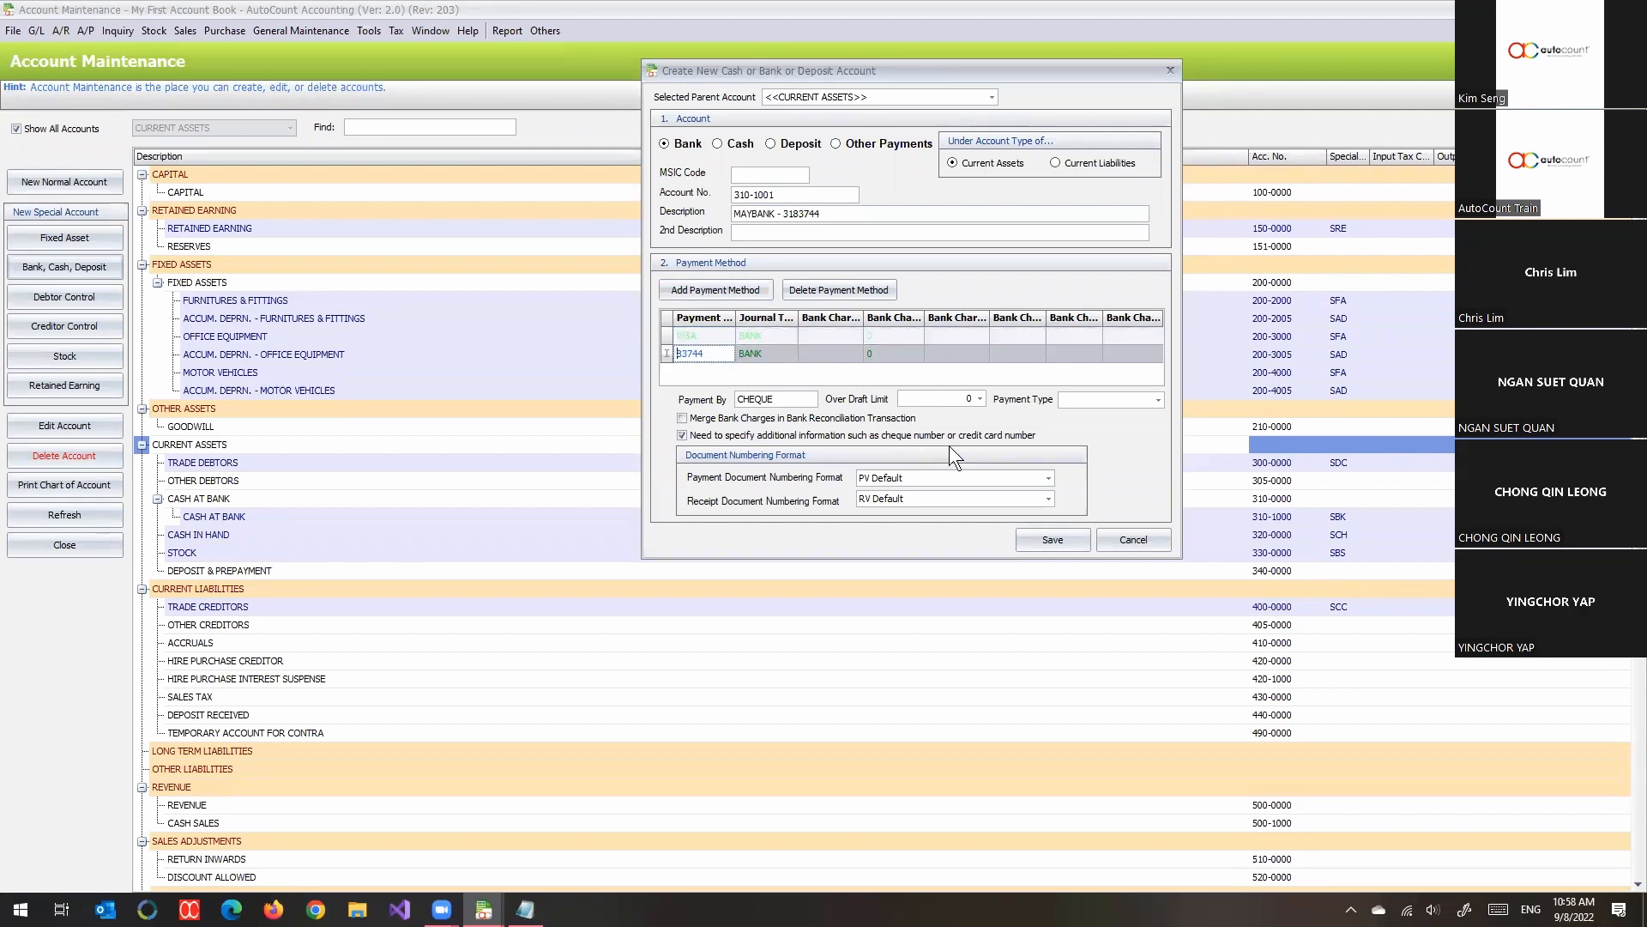
pyautogui.press('BackSpace')
pyautogui.write('CASH')
pyautogui.press('Up')
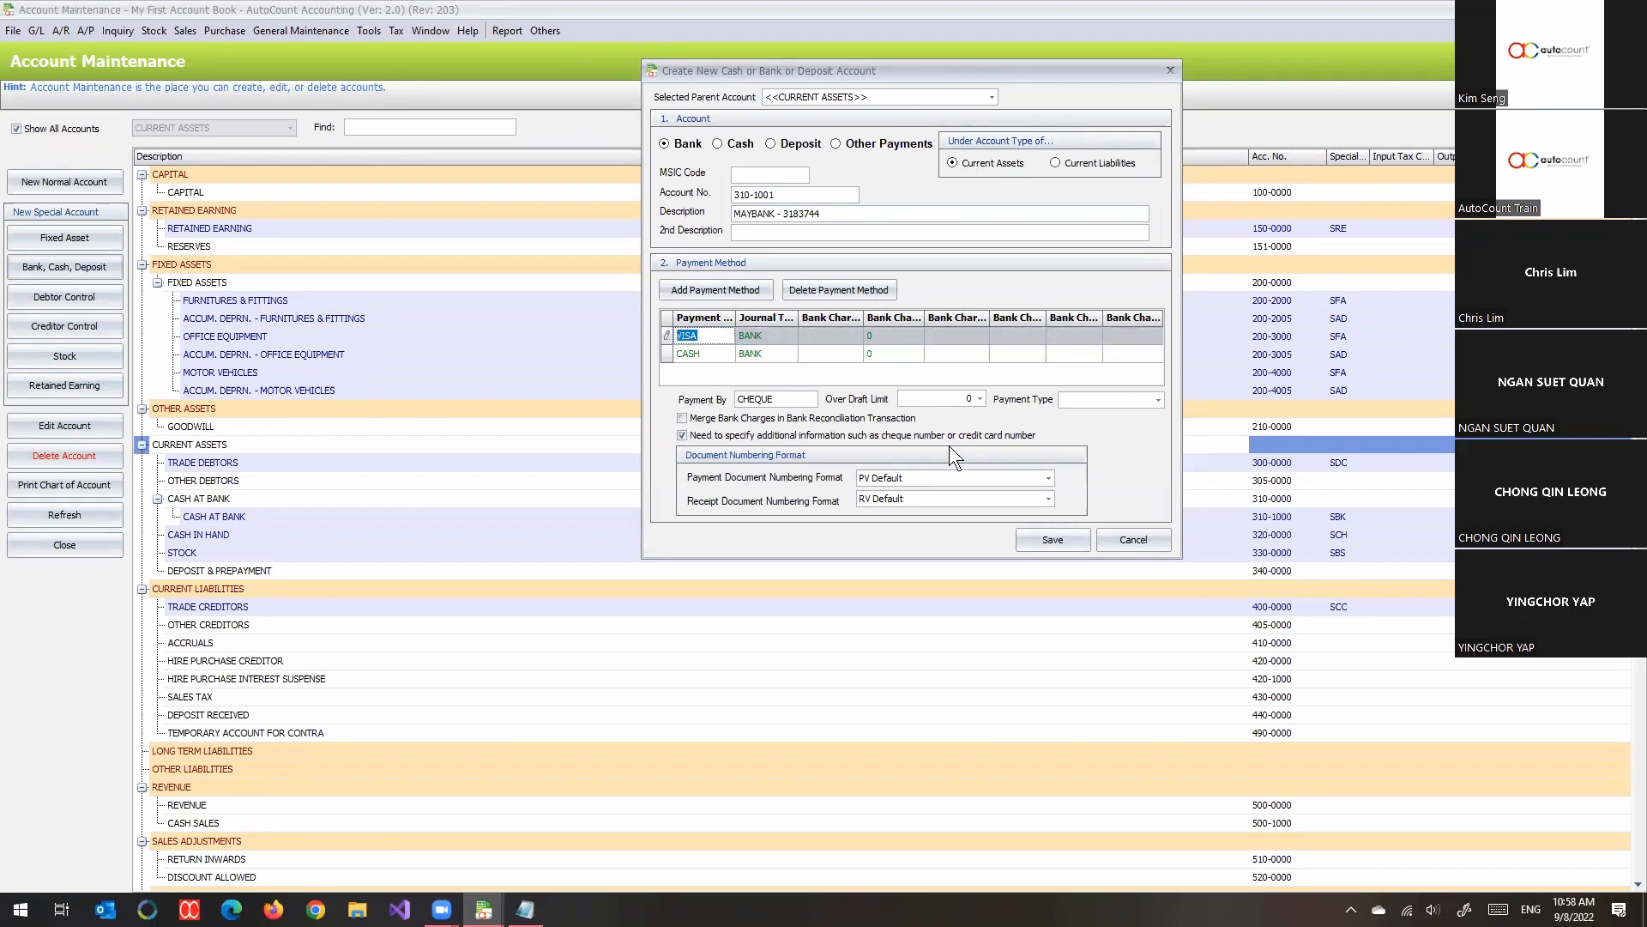
# - Rename the new bank account's first payment method as MB-CREDIT
pyautogui.press('Tab')
pyautogui.write('CREDIT')
pyautogui.press('Left')
pyautogui.press('Left')
pyautogui.press('Left')
pyautogui.press('Left')
pyautogui.press('Left')
pyautogui.write('m')
pyautogui.press('BackSpace')
pyautogui.write('MB')
pyautogui.press('Down')
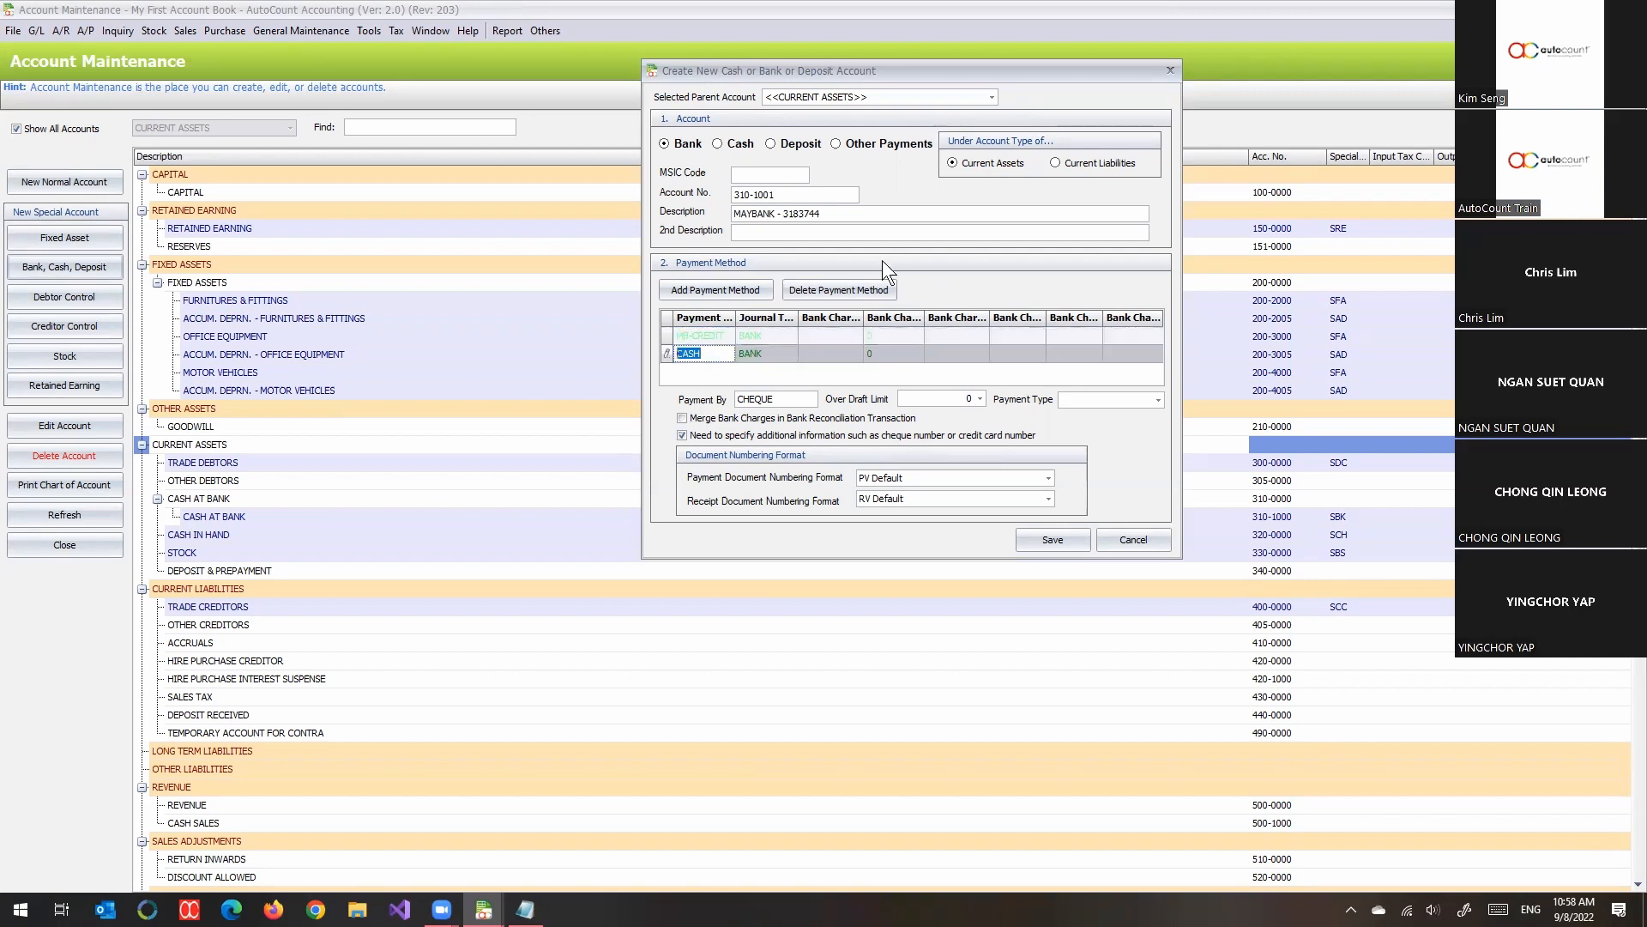
# - Prefix the CASH payment method's name with MB- and save the new bank account
pyautogui.press('Left')
pyautogui.press('Down')
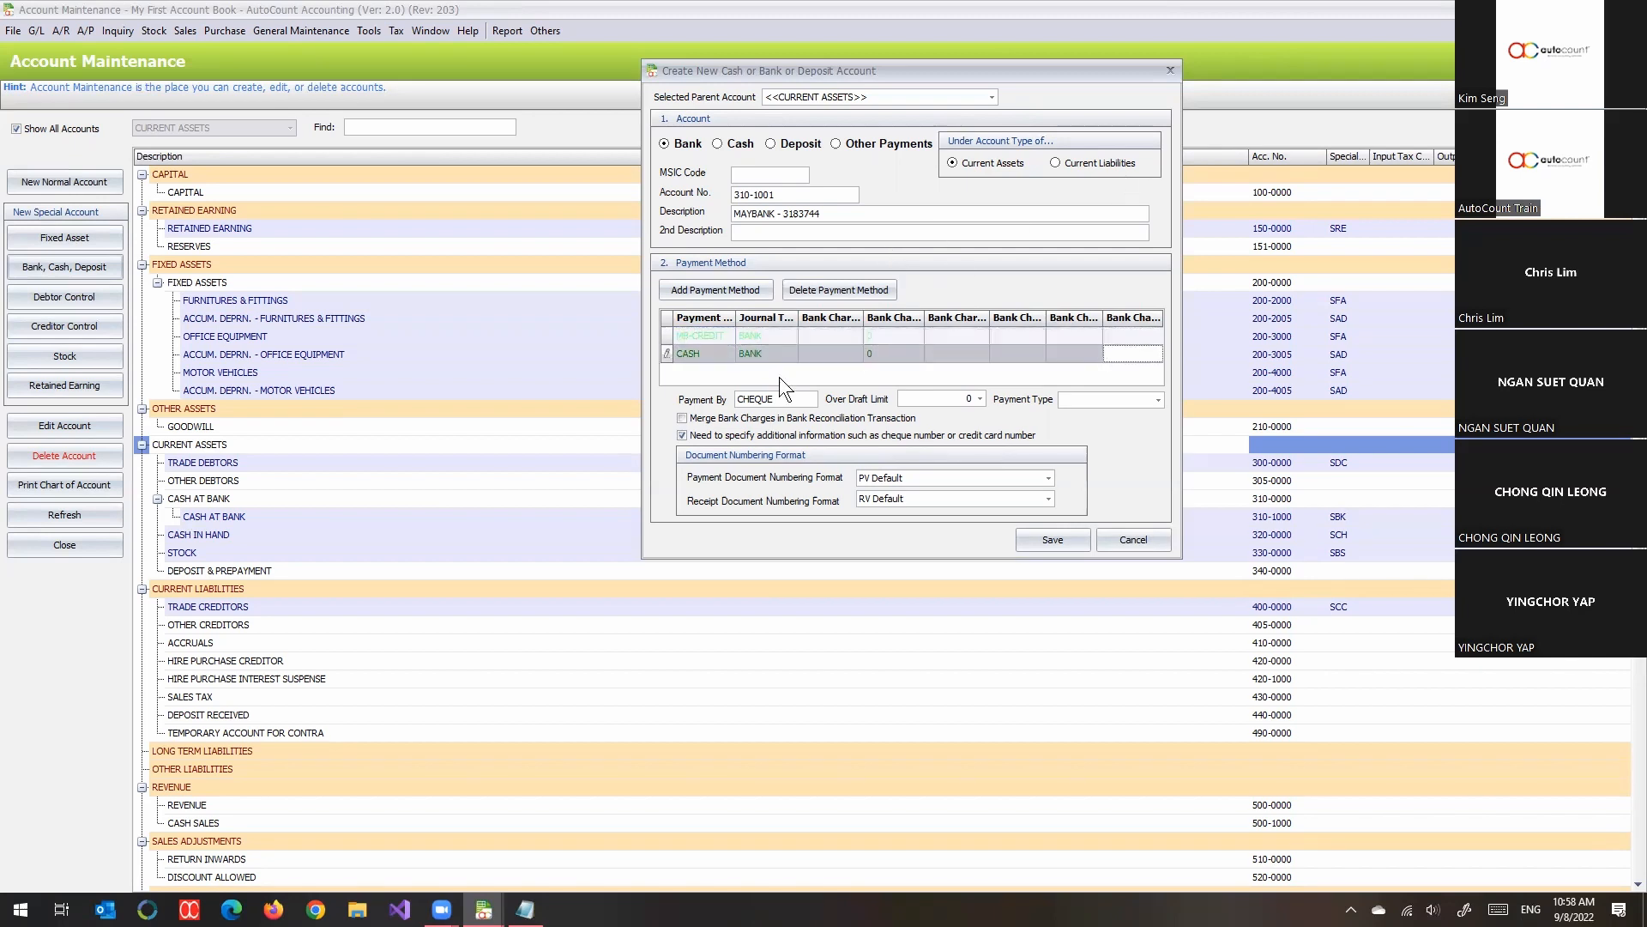
pyautogui.click(692, 359)
pyautogui.click(713, 354)
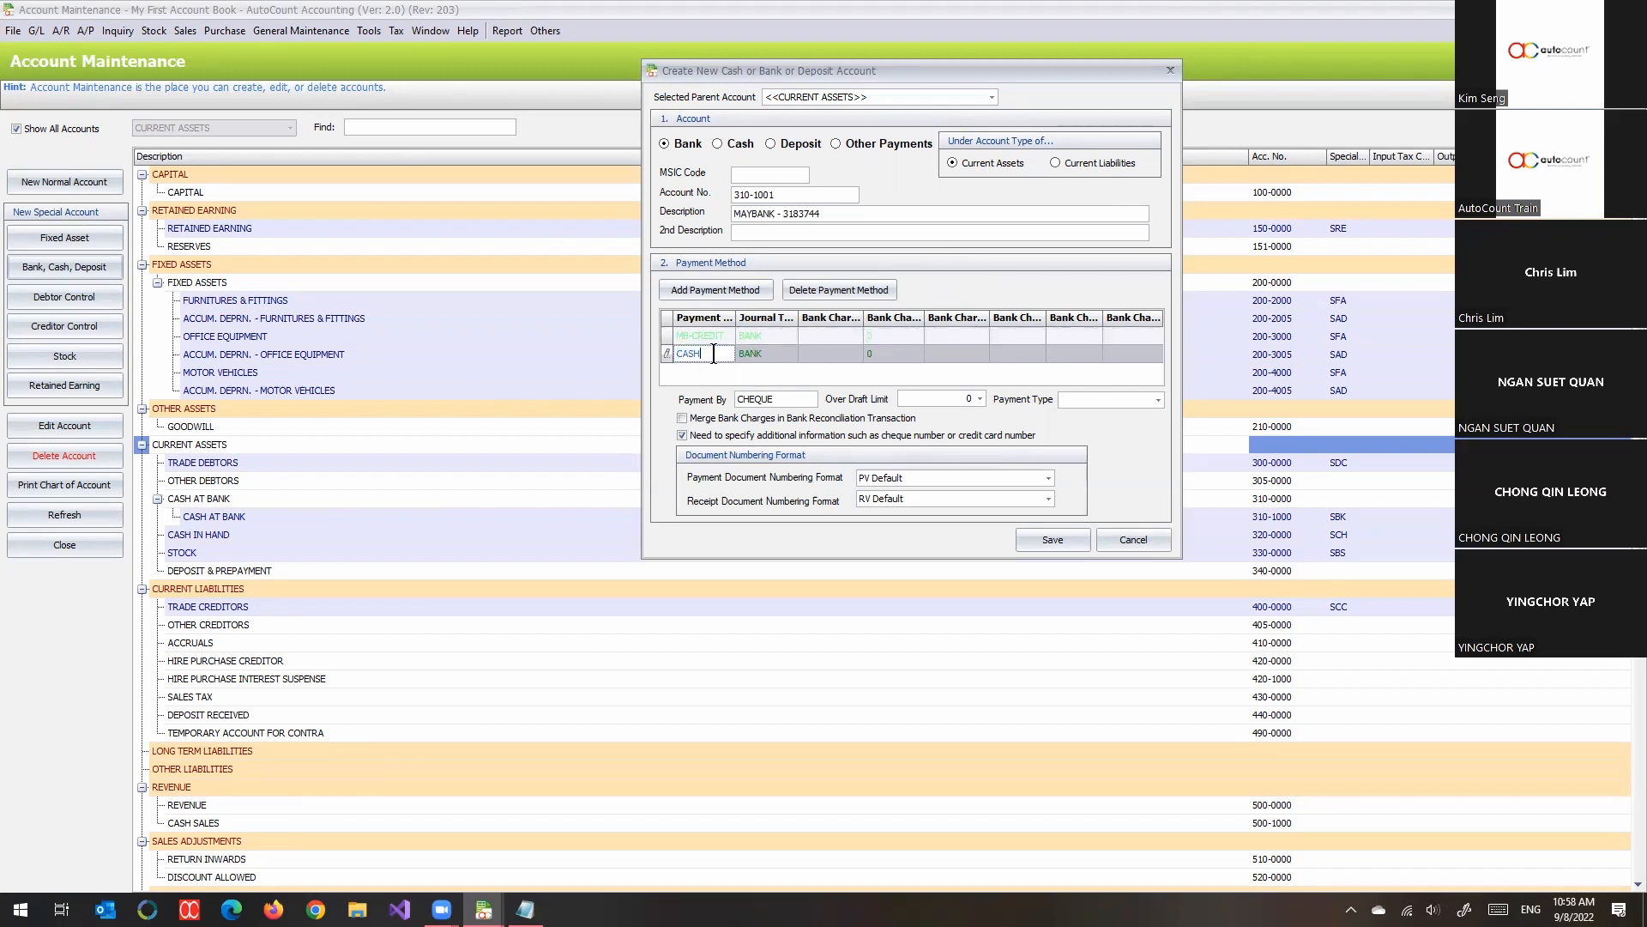
pyautogui.press('Up')
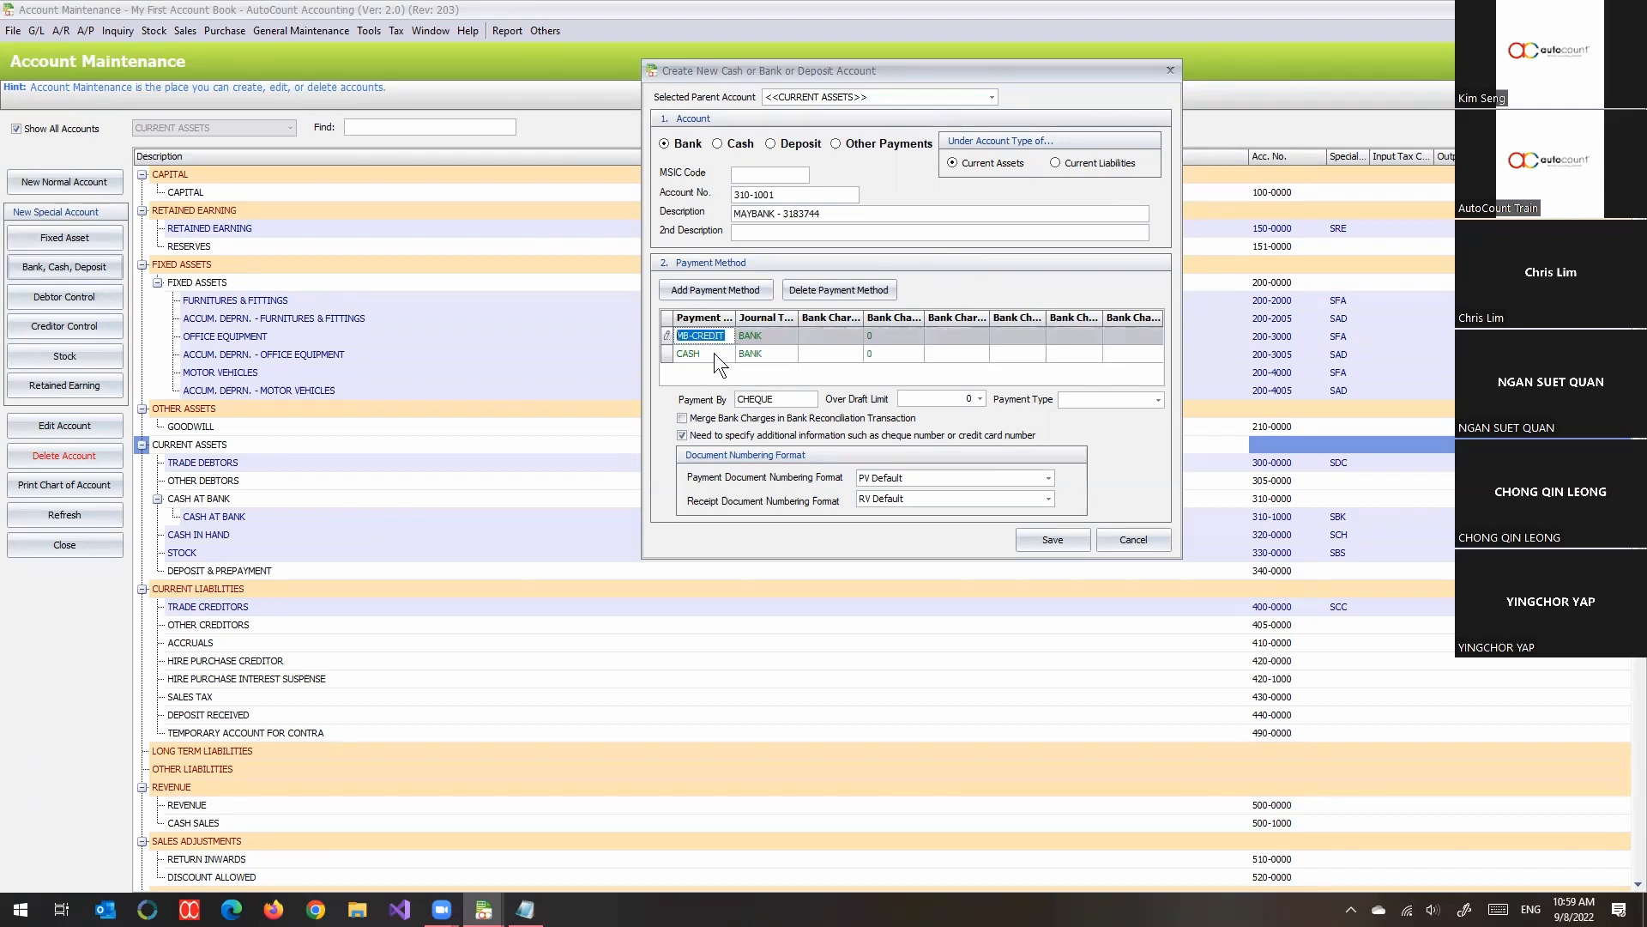
pyautogui.press('Down')
pyautogui.click(713, 354)
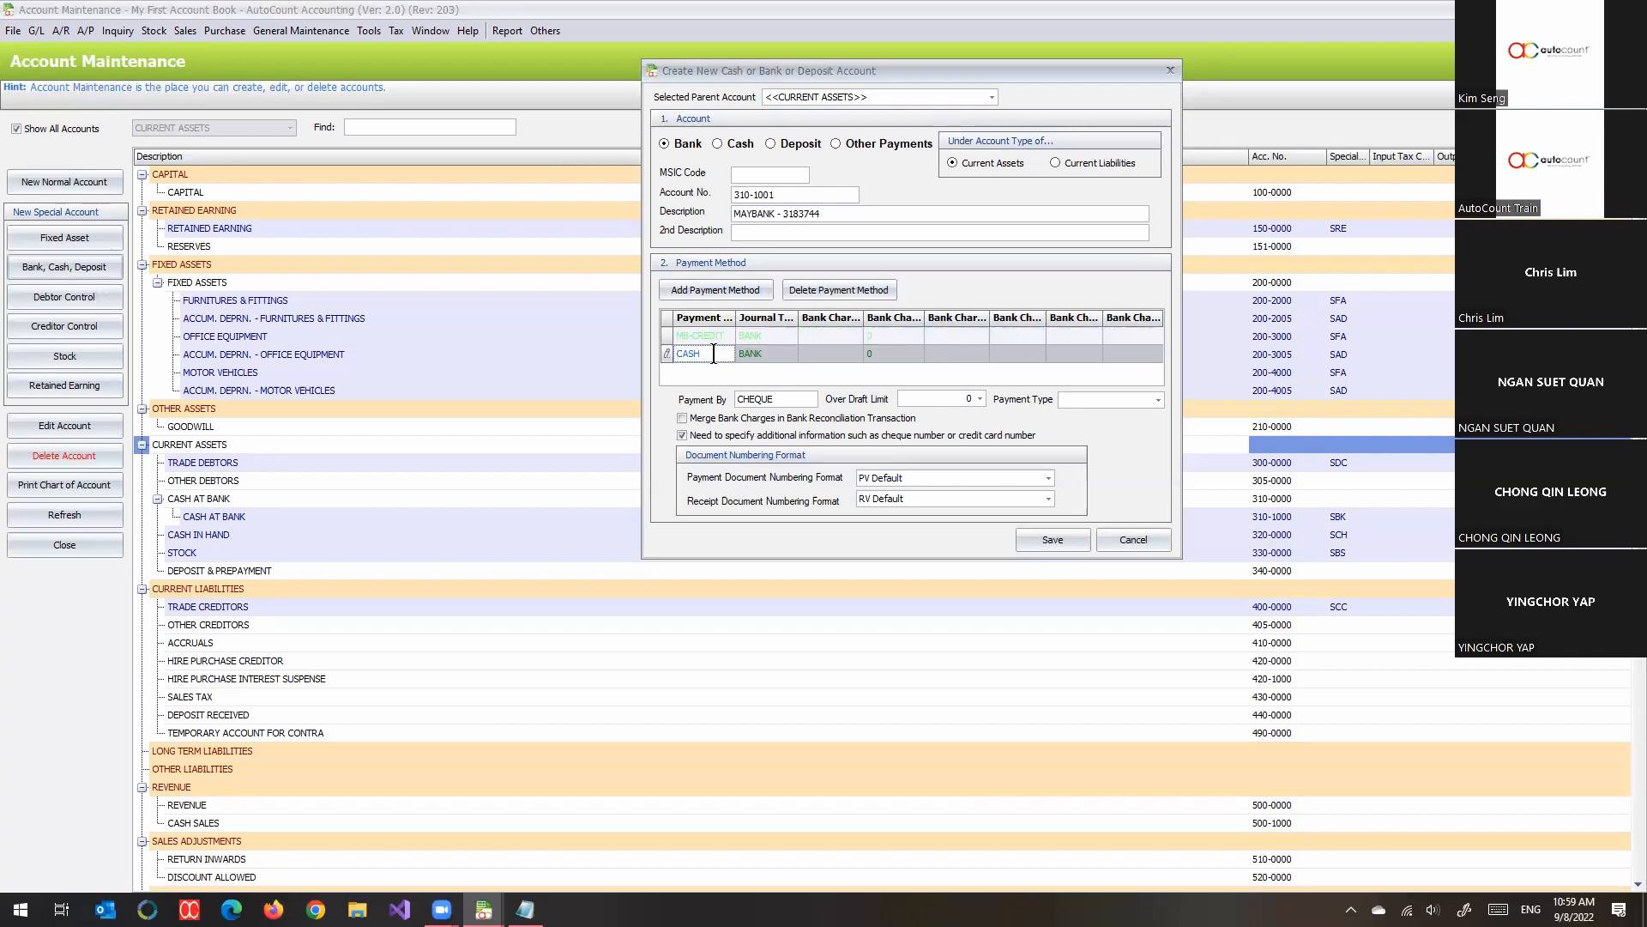
pyautogui.write('MB')
pyautogui.press('BackSpace')
pyautogui.press('BackSpace')
pyautogui.write('MB-')
pyautogui.click(1026, 544)
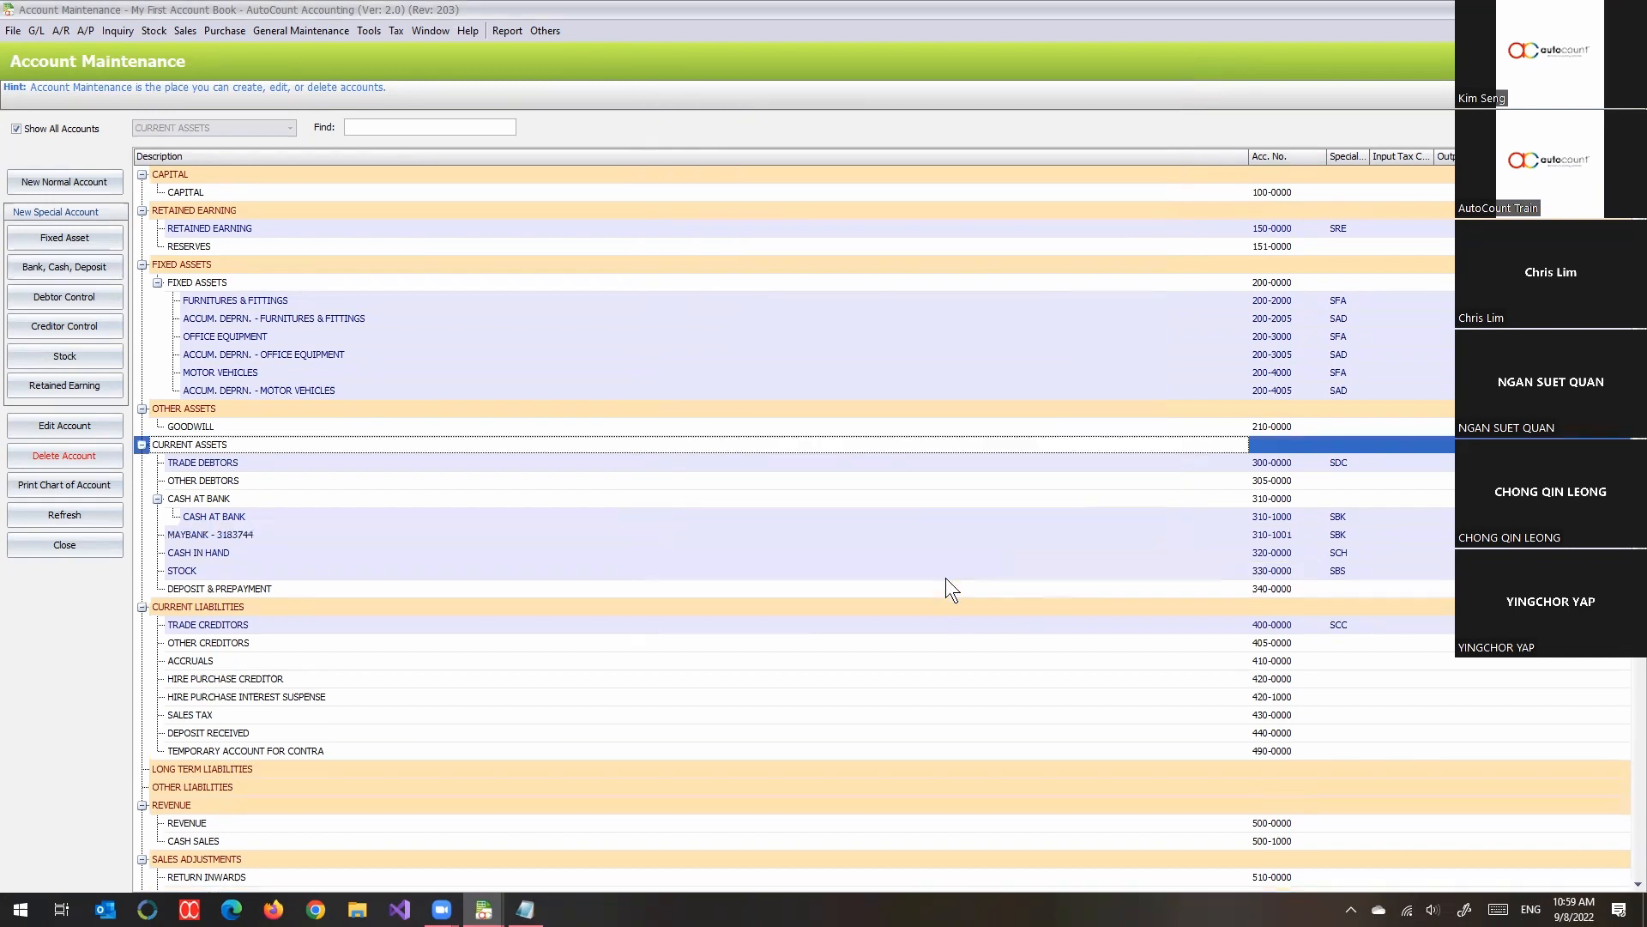
# - Move the new MAYBANK account to group under the CASH AT BANK parent account, 310-0000
pyautogui.click(212, 538)
pyautogui.scroll(-2, 505, 528)
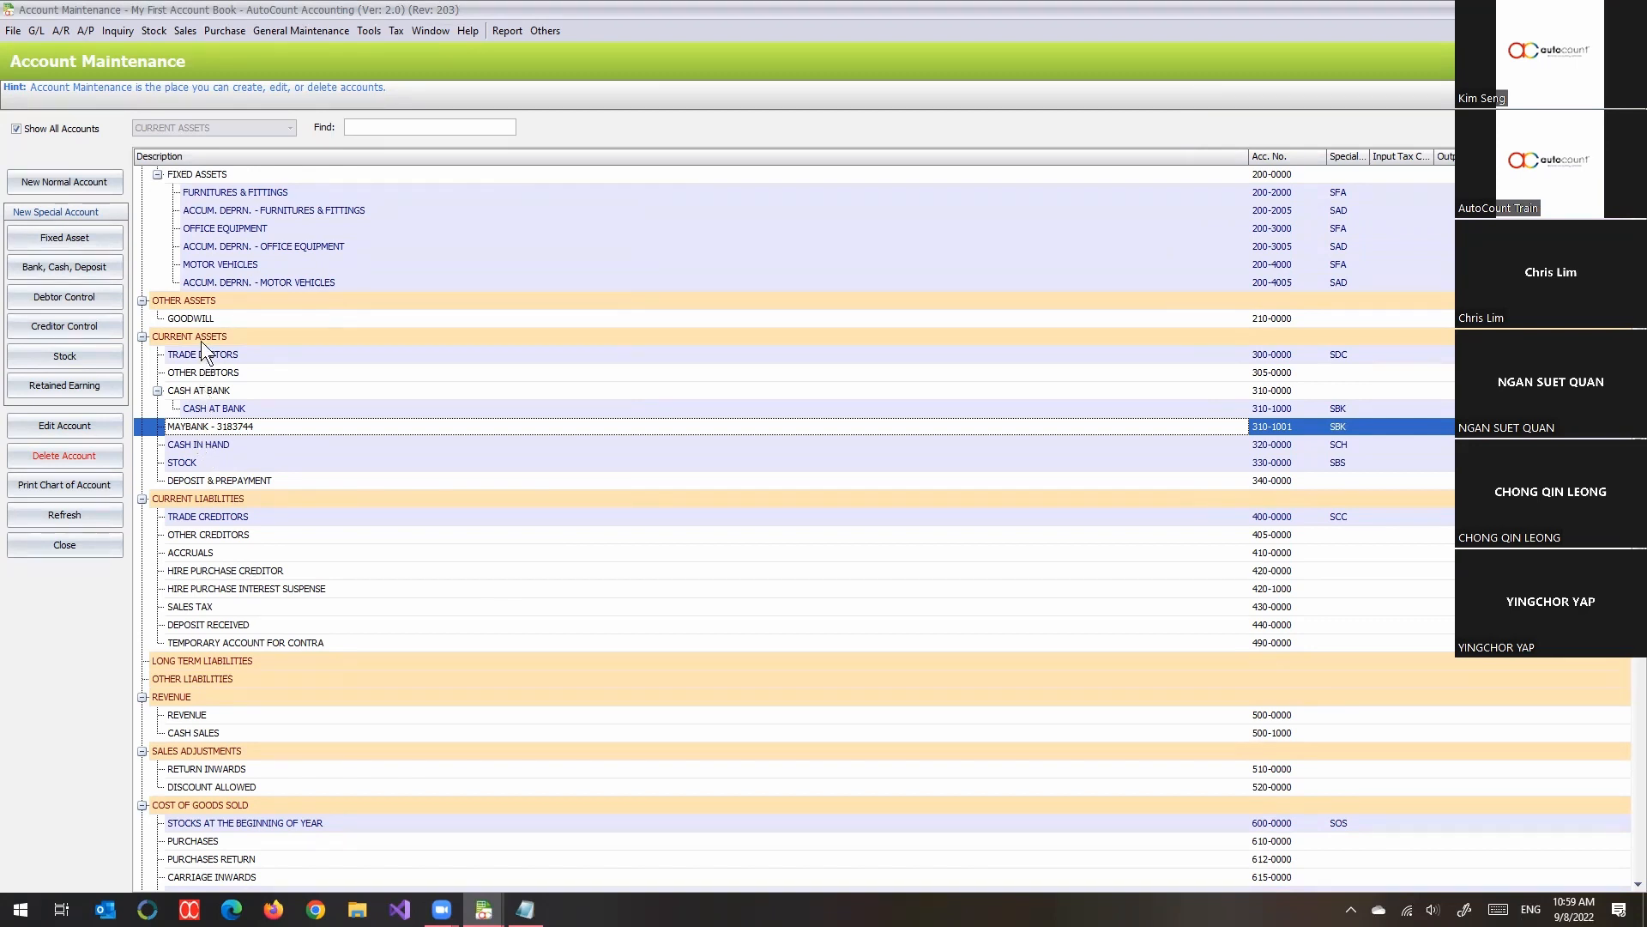
pyautogui.click(182, 392)
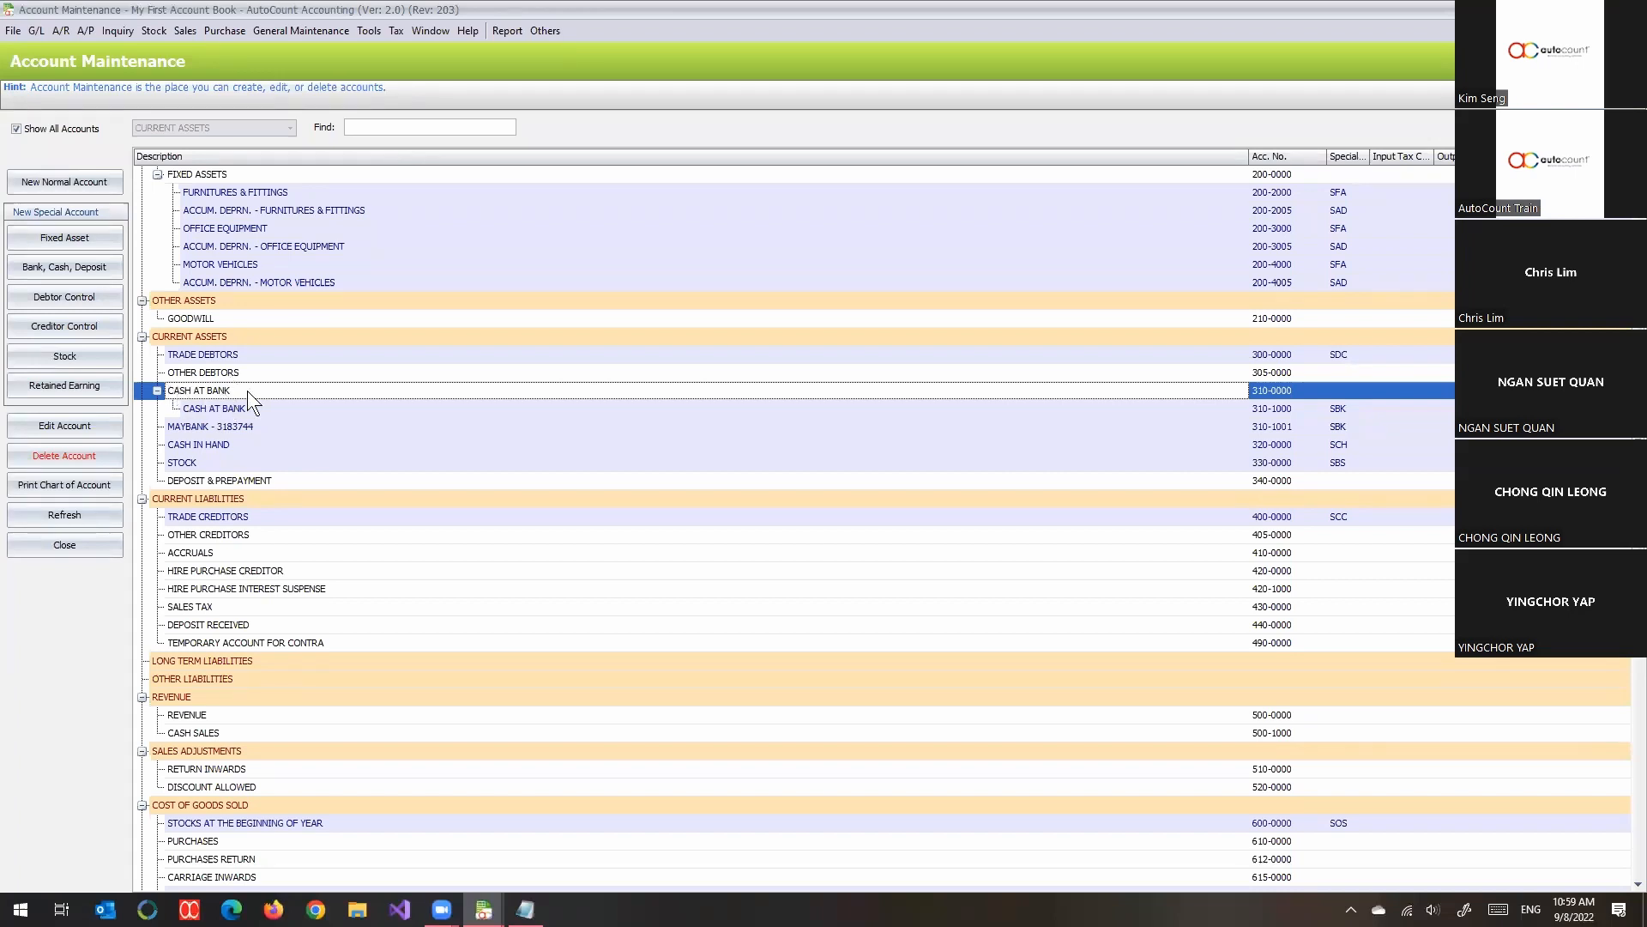
pyautogui.click(214, 429)
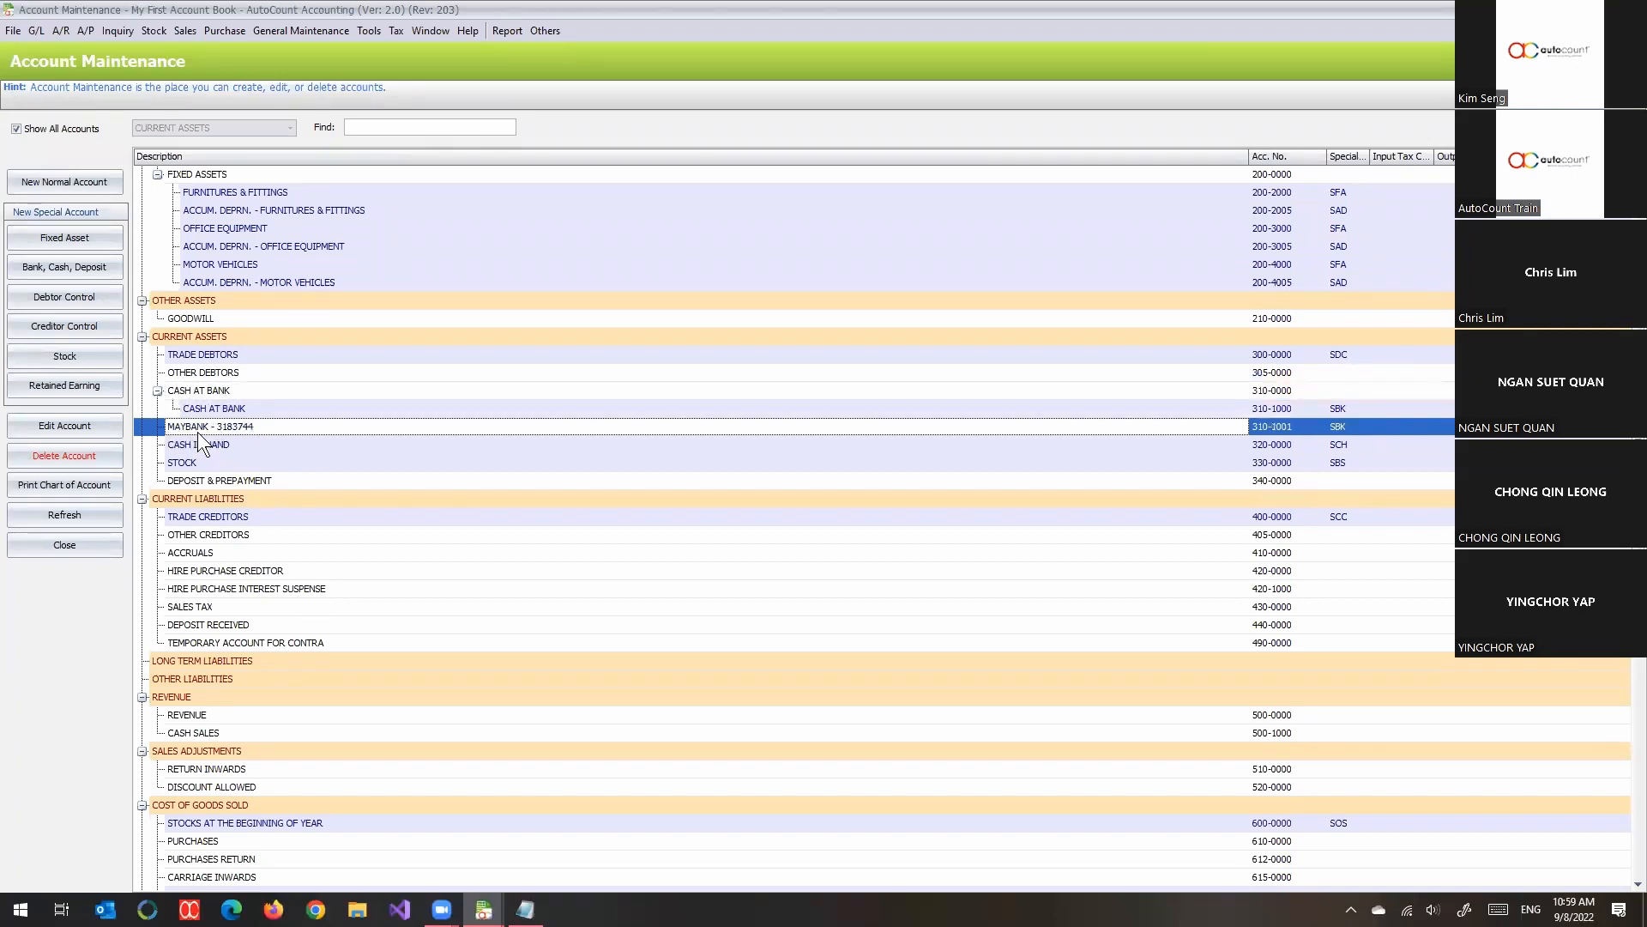
pyautogui.moveTo(204, 427); pyautogui.dragTo(241, 390)
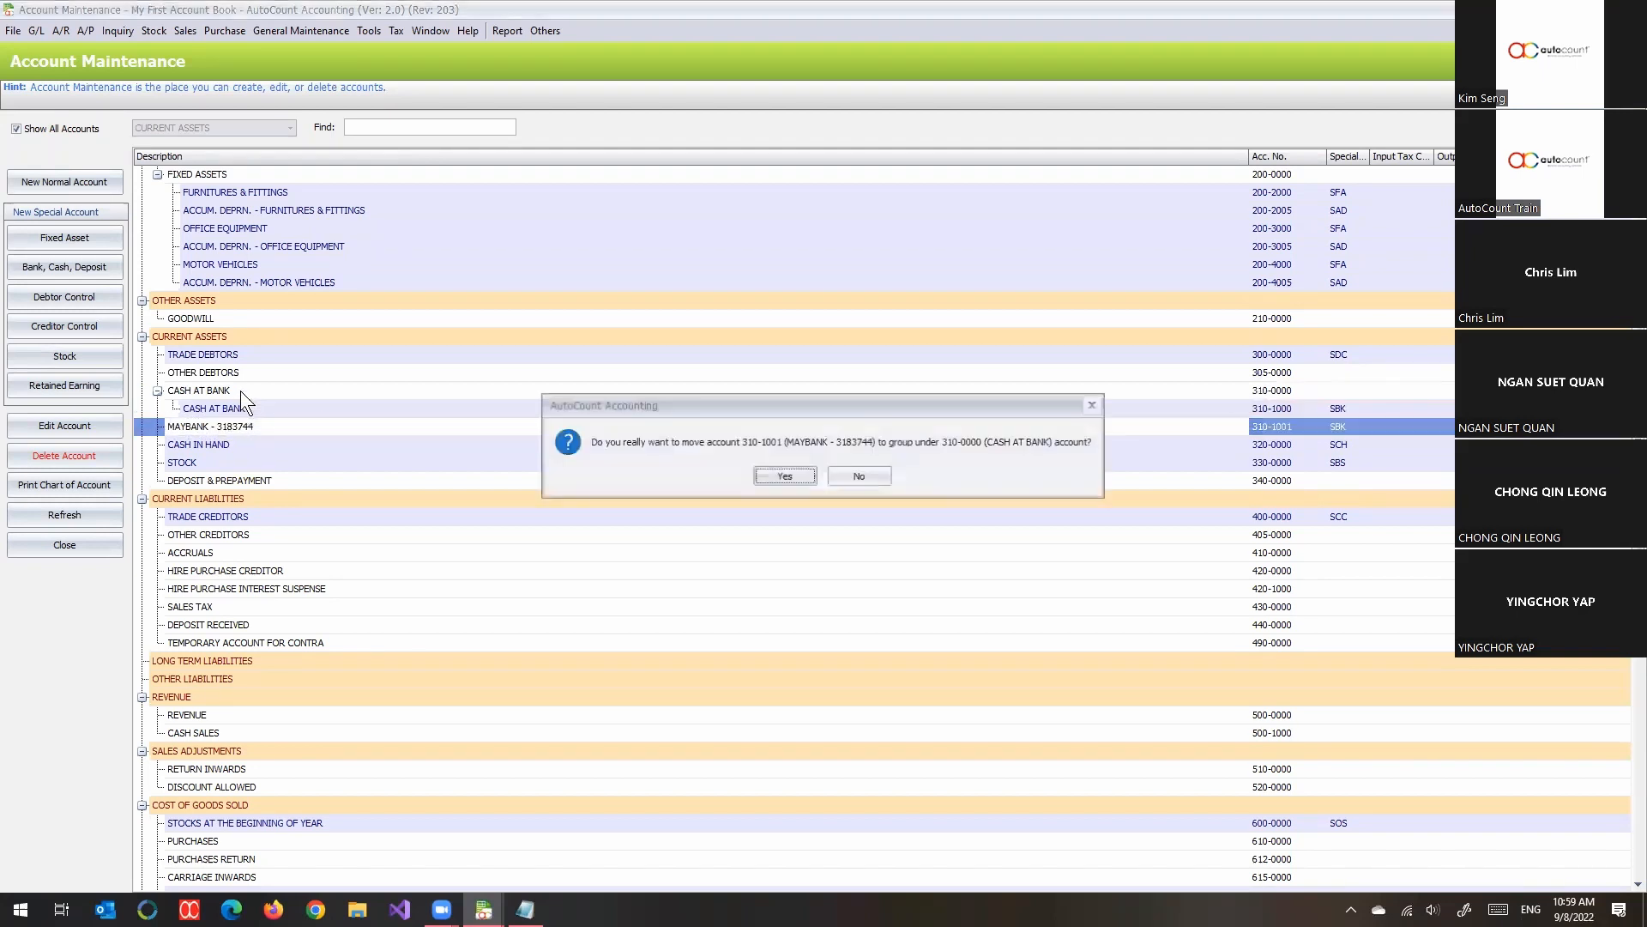
pyautogui.click(763, 475)
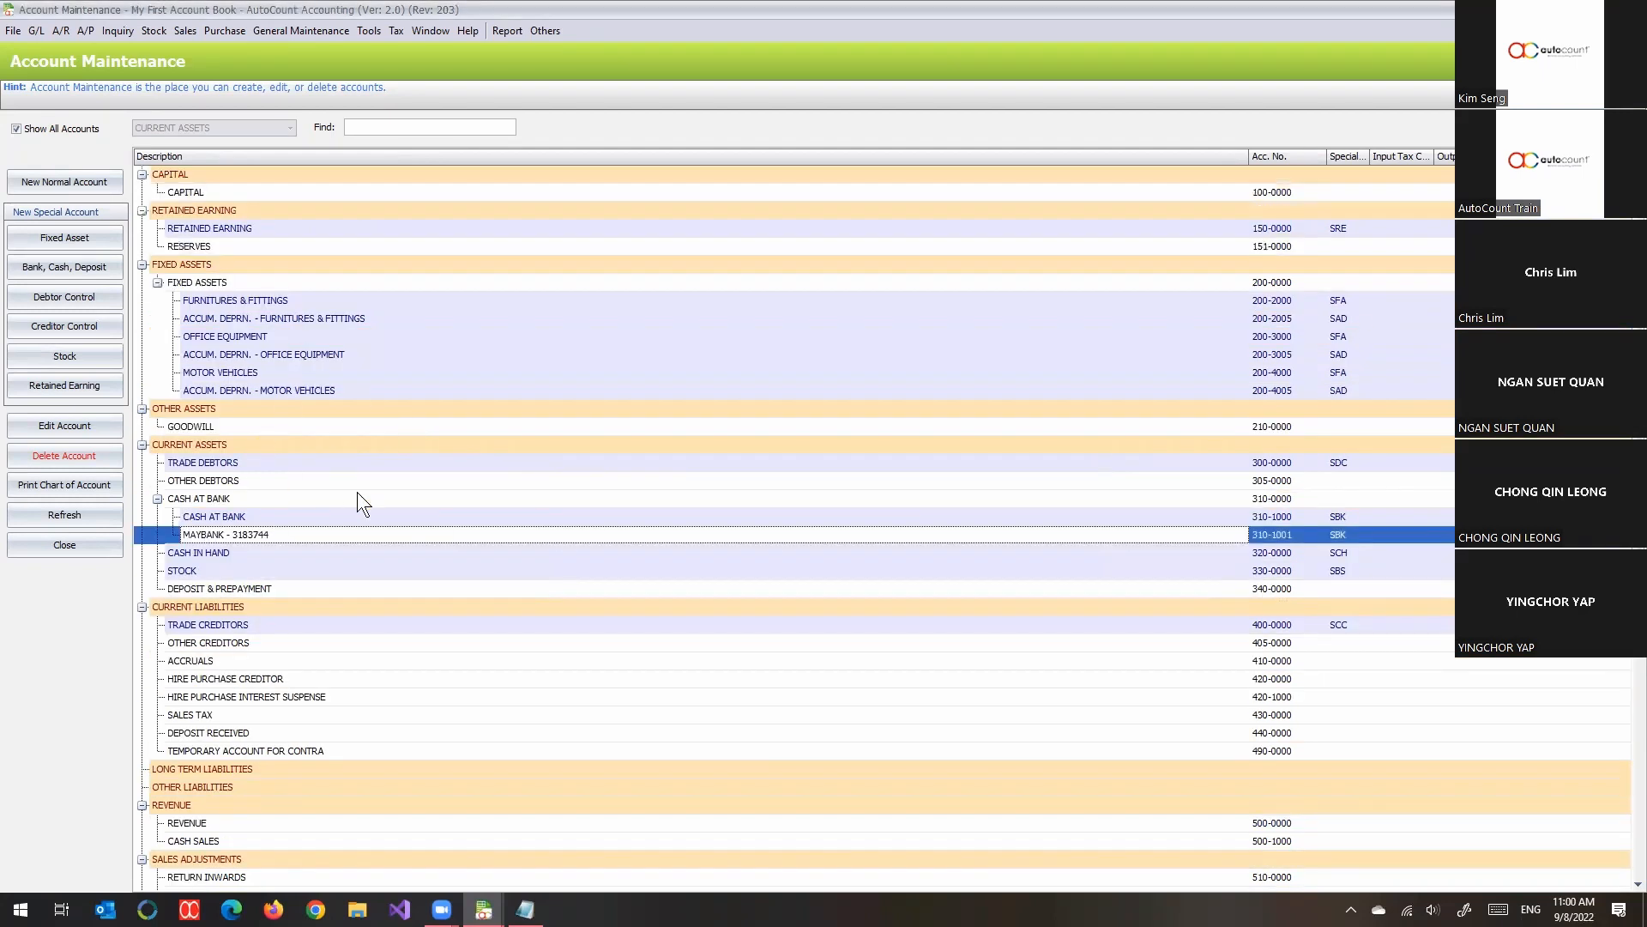
pyautogui.scroll(-1, 357, 491)
pyautogui.click(247, 448)
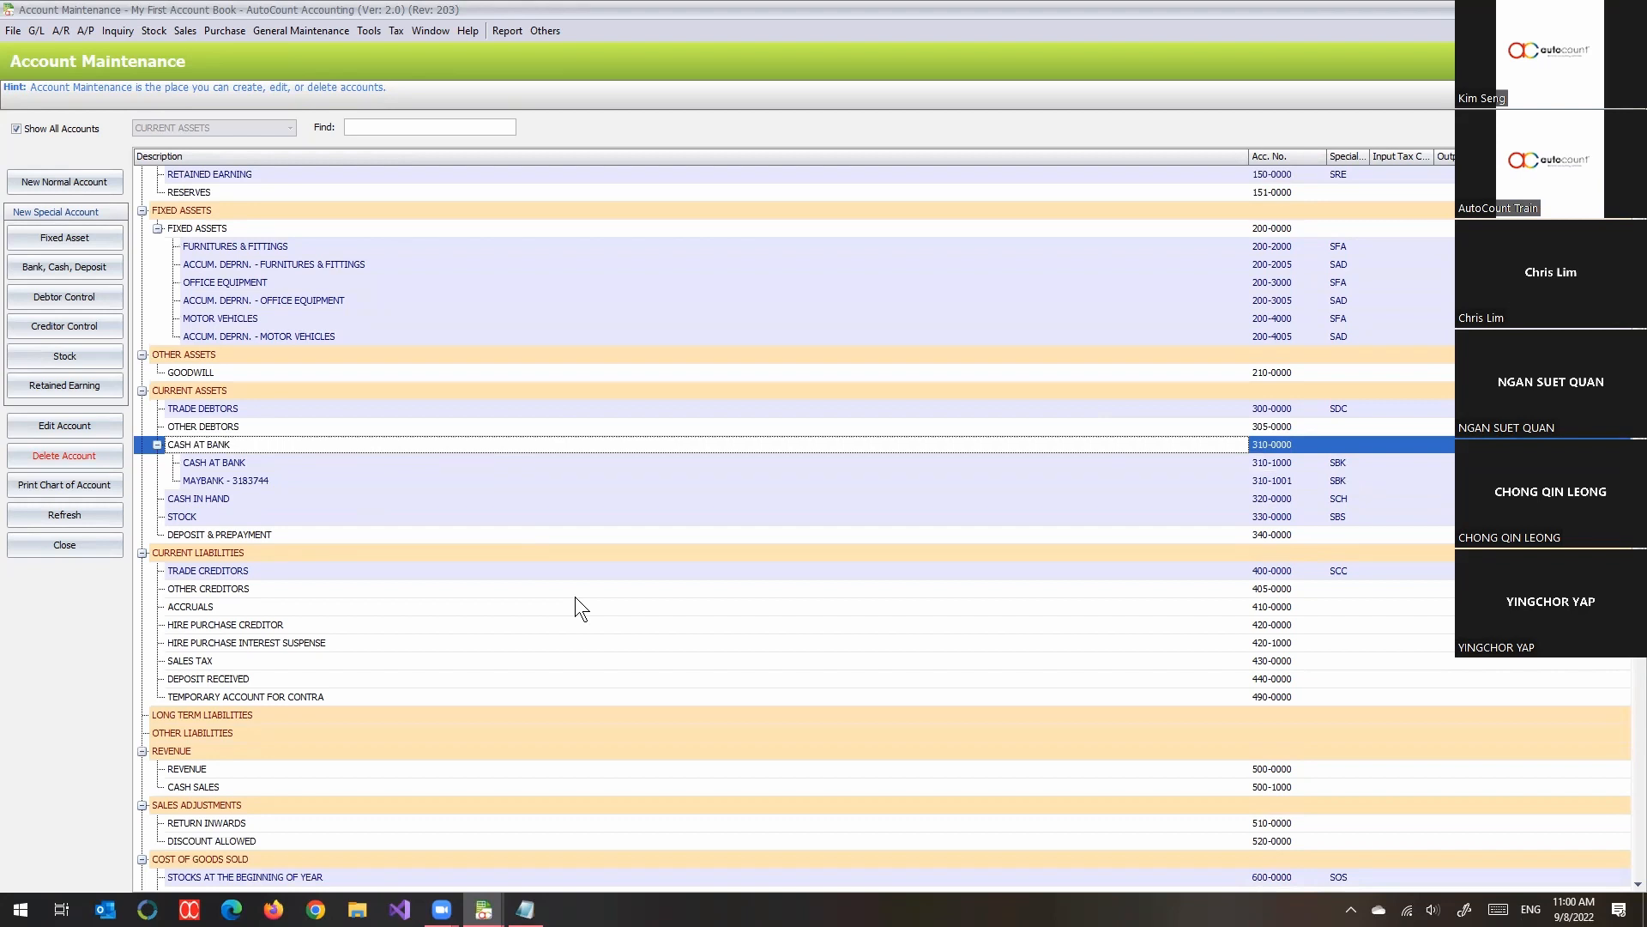
pyautogui.scroll(1, 576, 599)
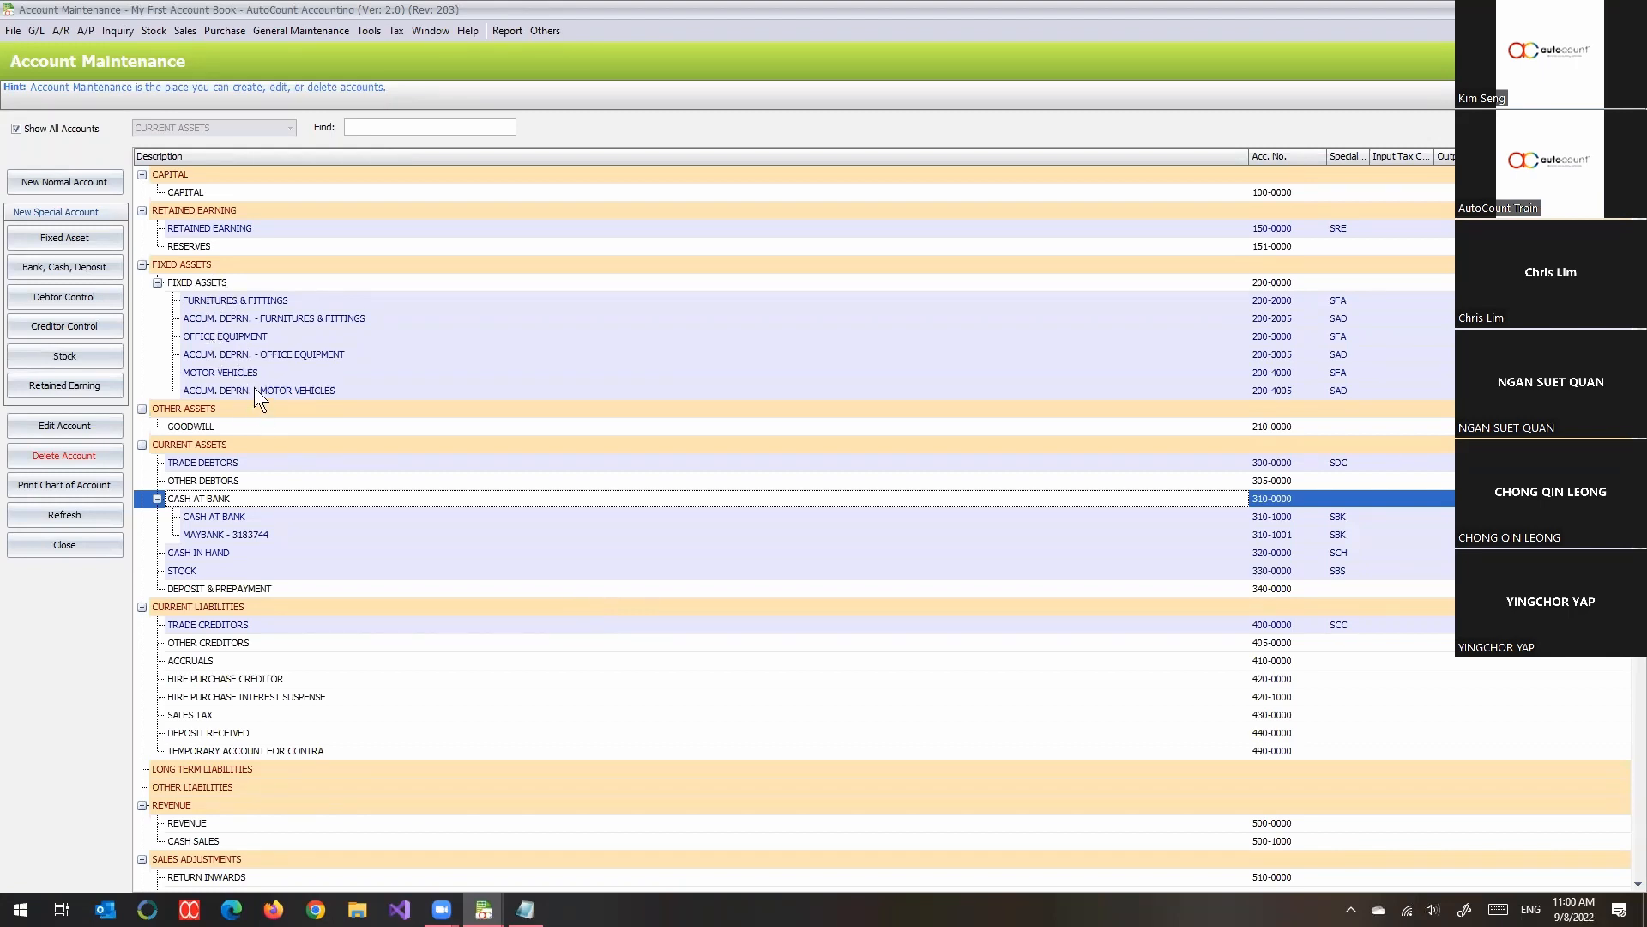
# - Start a new fixed asset account under FIXED ASSETS numbered 200-4006, with the description COMPUTERS AND IT EQUIPMENTS
pyautogui.click(216, 283)
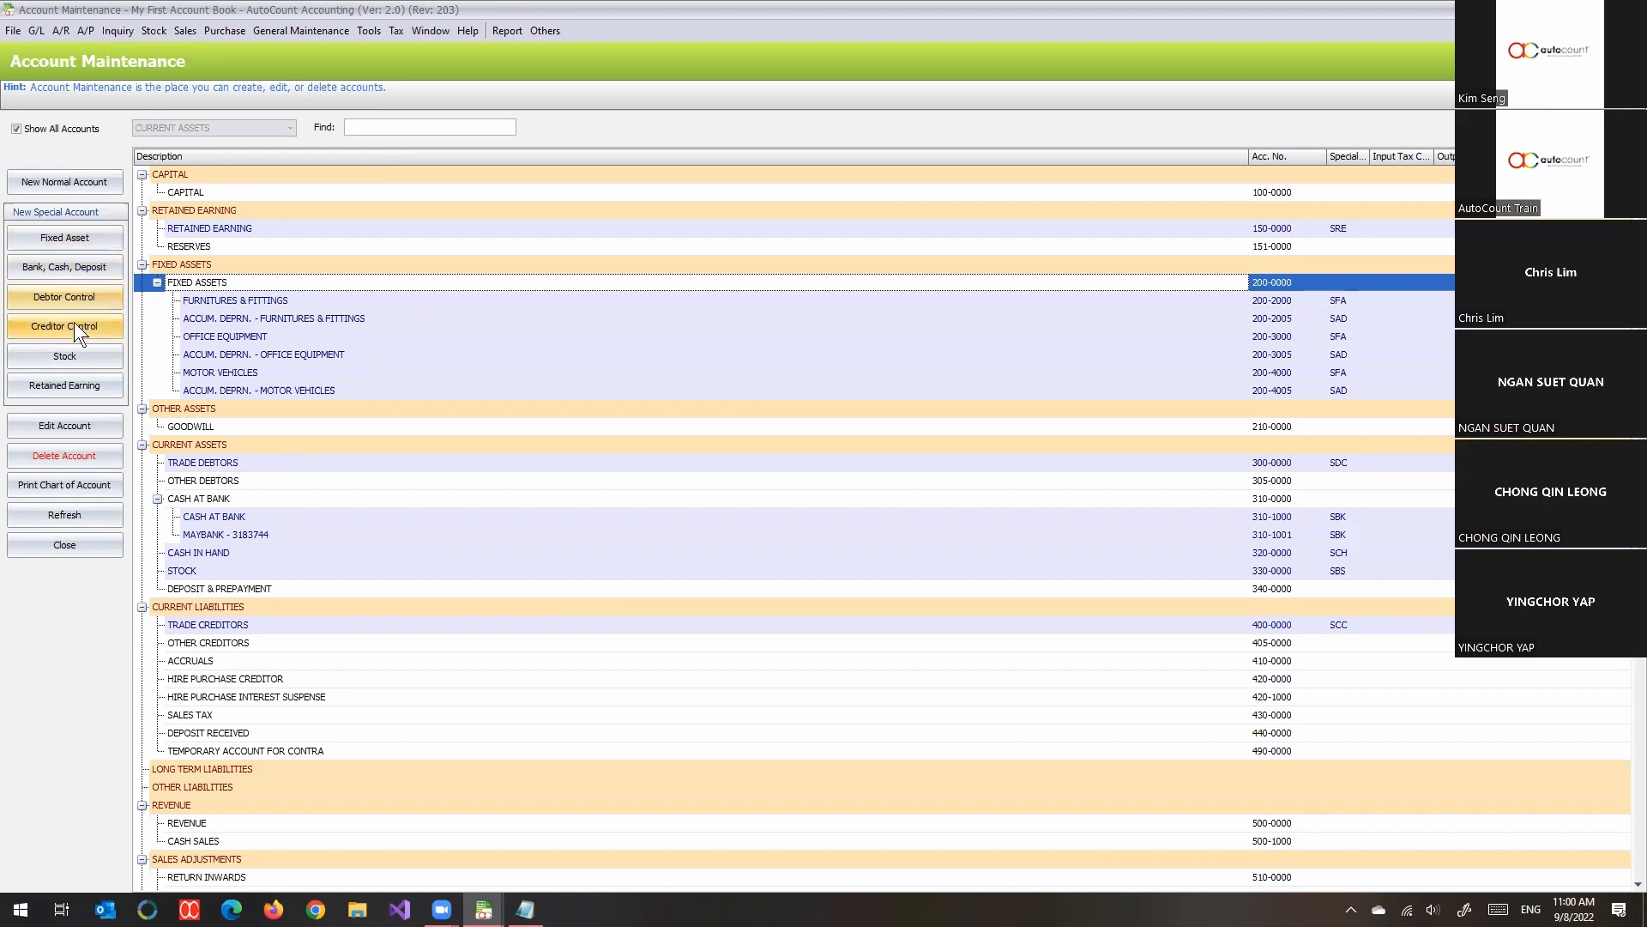
pyautogui.click(65, 247)
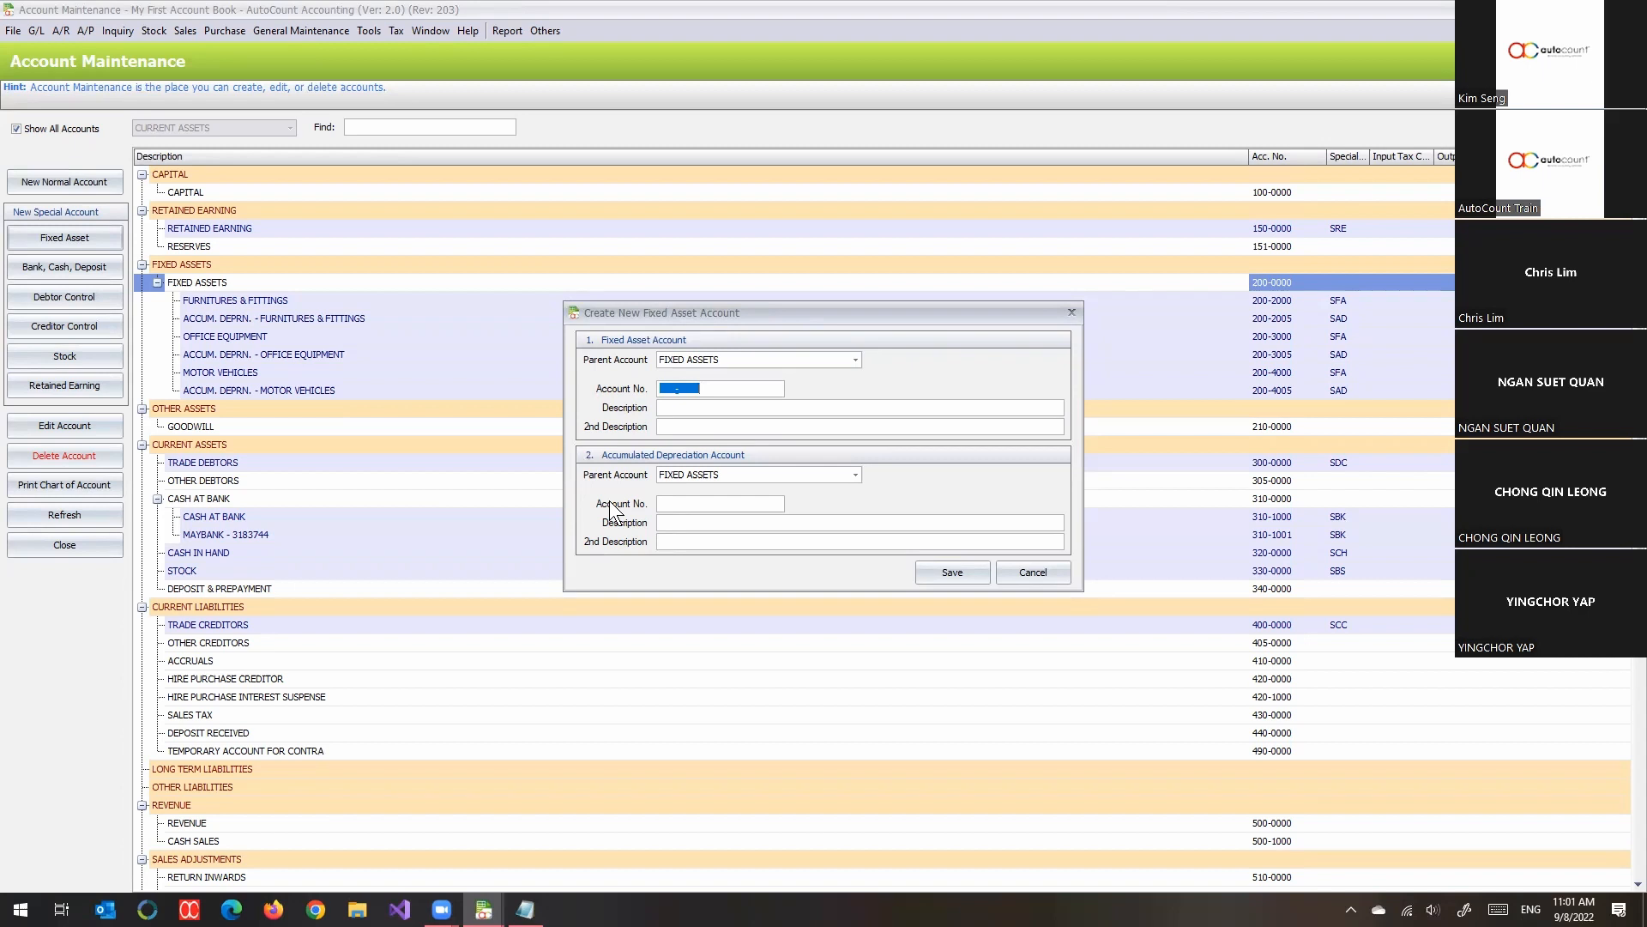
pyautogui.write('200-4006')
pyautogui.press('Tab')
pyautogui.write('COMPUTERS')
pyautogui.write('AND IT EQUIPMENTS')
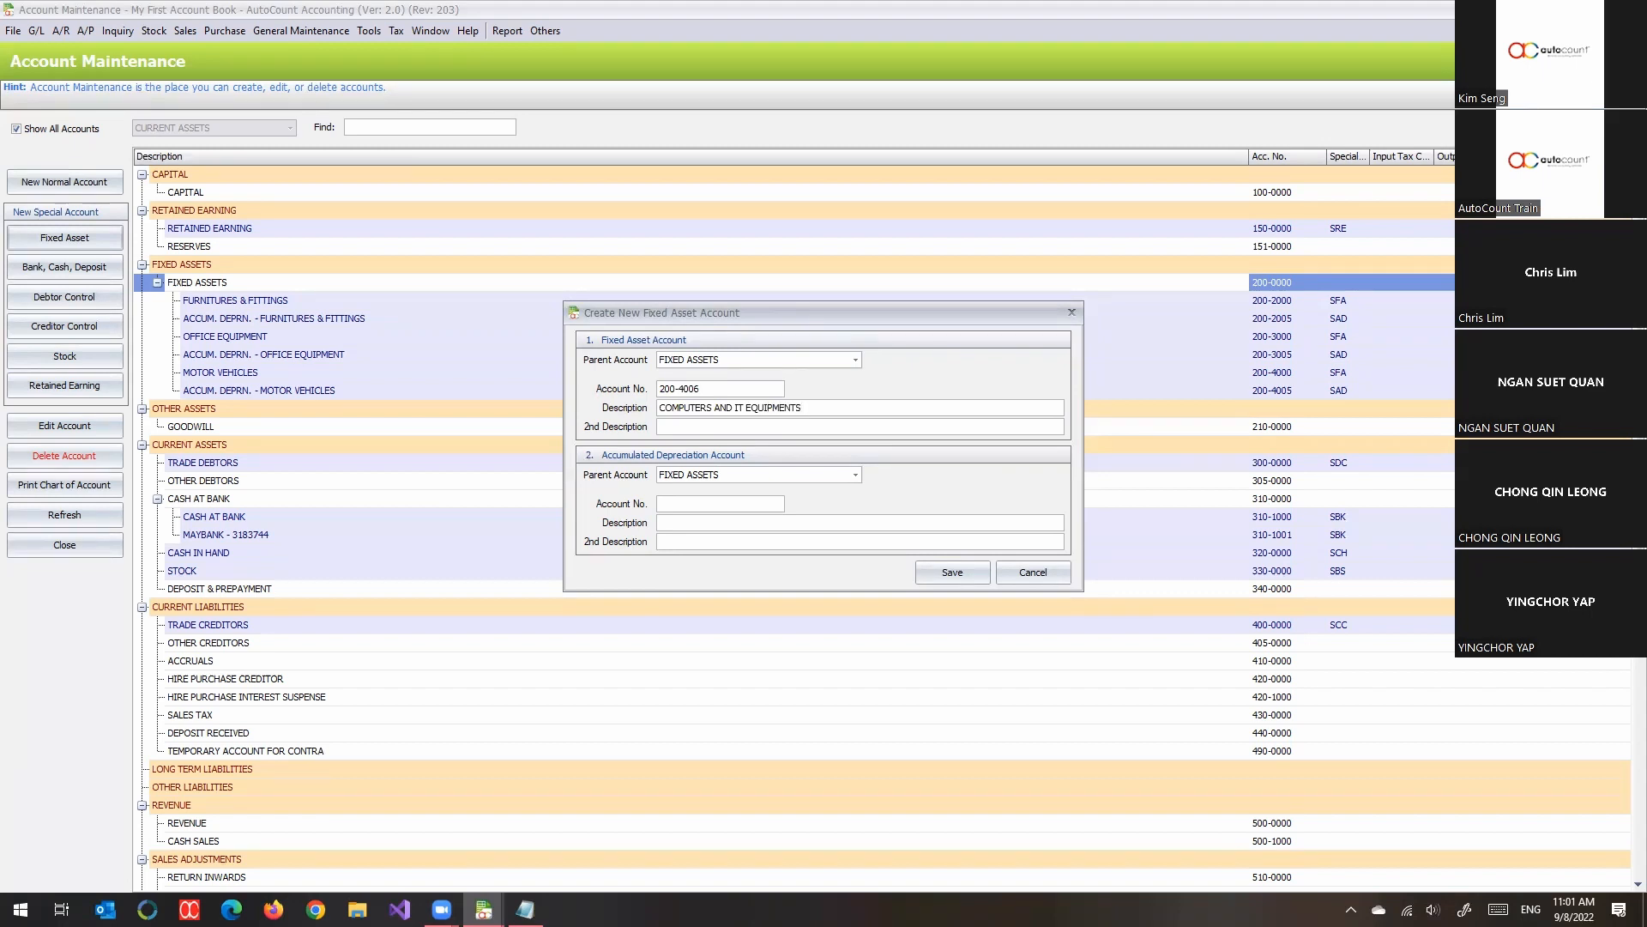
# - Try 200-4000 as the new fixed asset's account number
pyautogui.moveTo(826, 411); pyautogui.dragTo(527, 406)
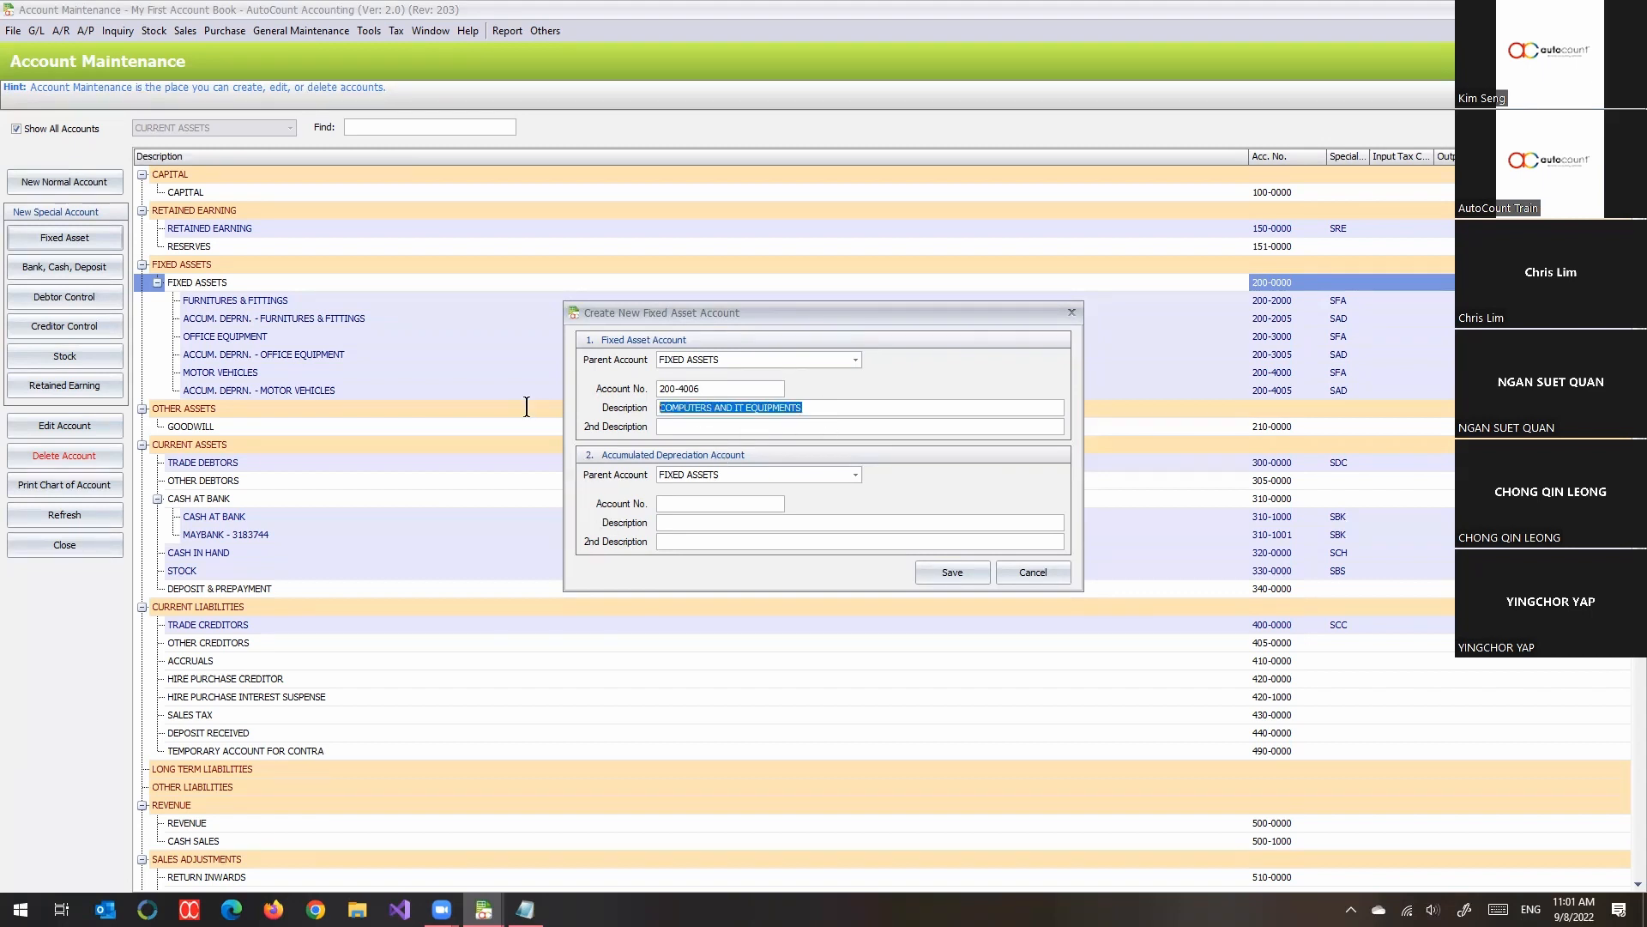
pyautogui.click(755, 504)
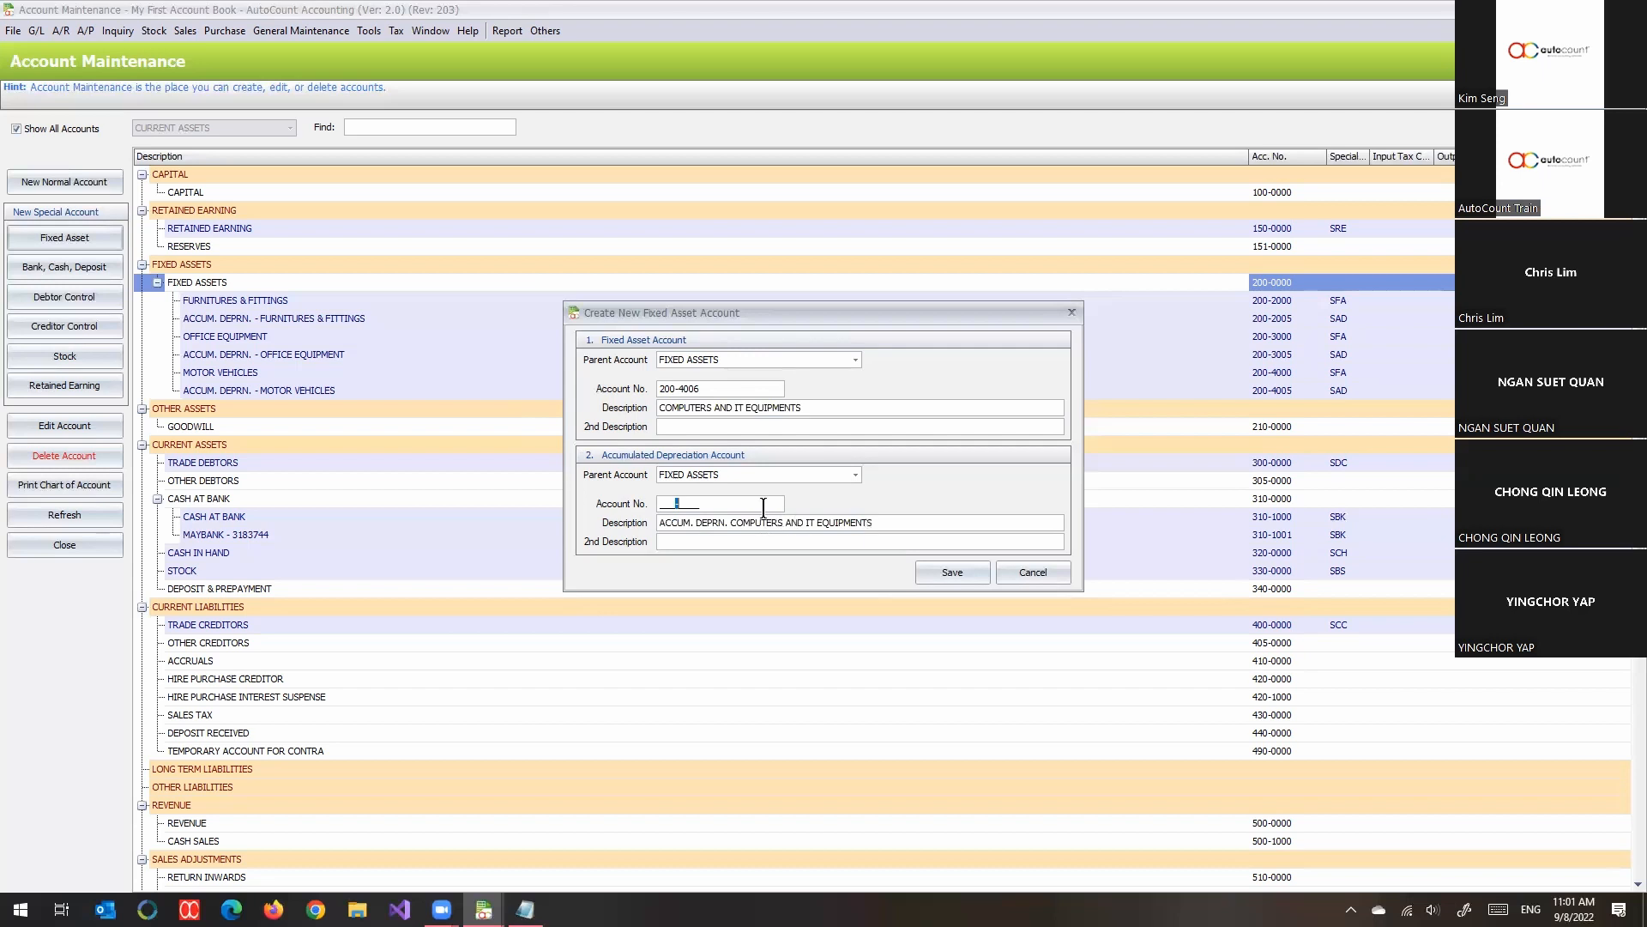
pyautogui.moveTo(763, 508); pyautogui.dragTo(592, 505)
pyautogui.click(727, 393)
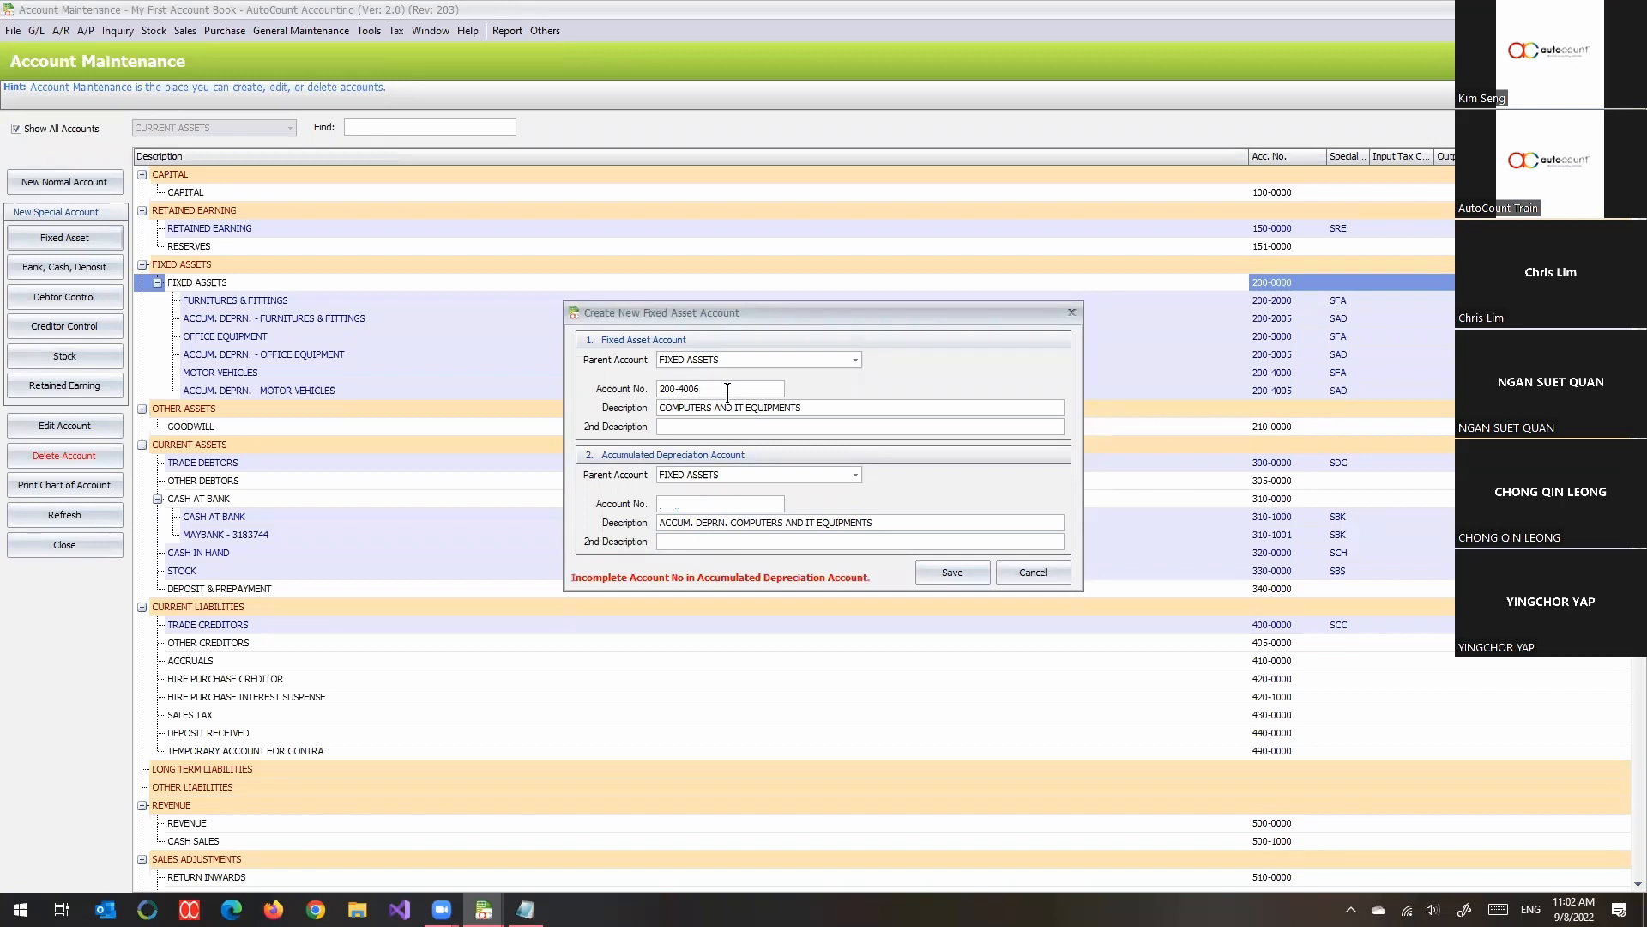
pyautogui.hotkey('shift', 'Left')
pyautogui.write('0')
pyautogui.click(759, 505)
pyautogui.press('Left')
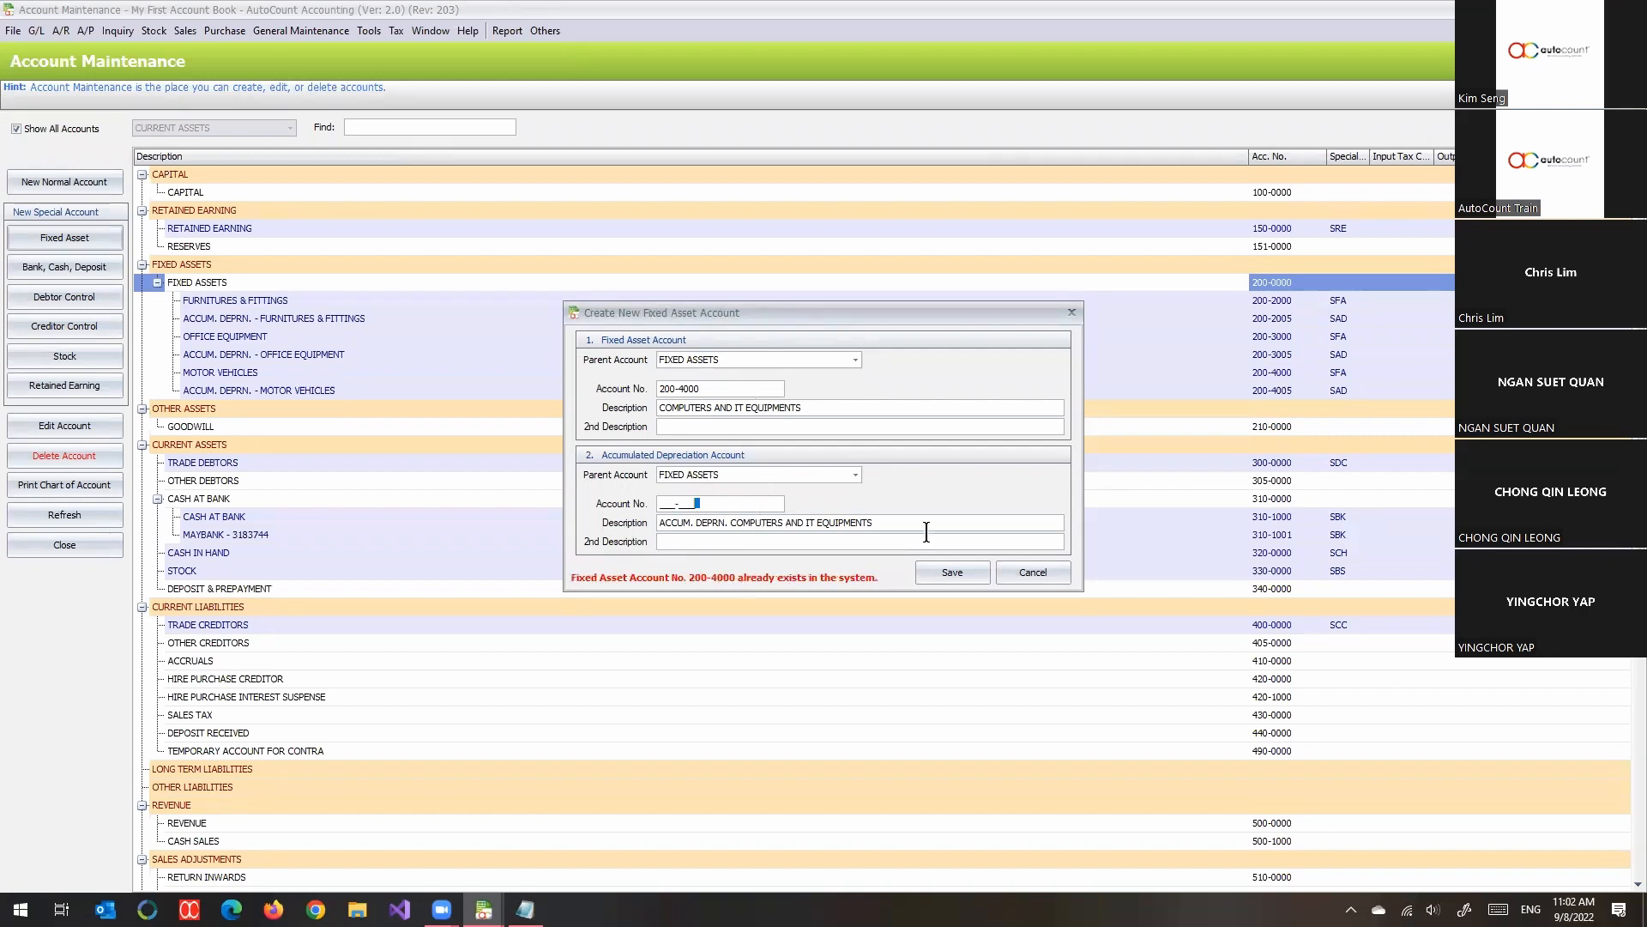
pyautogui.press('Home')
# - Change the new fixed asset's account number to 205-5000
pyautogui.click(684, 389)
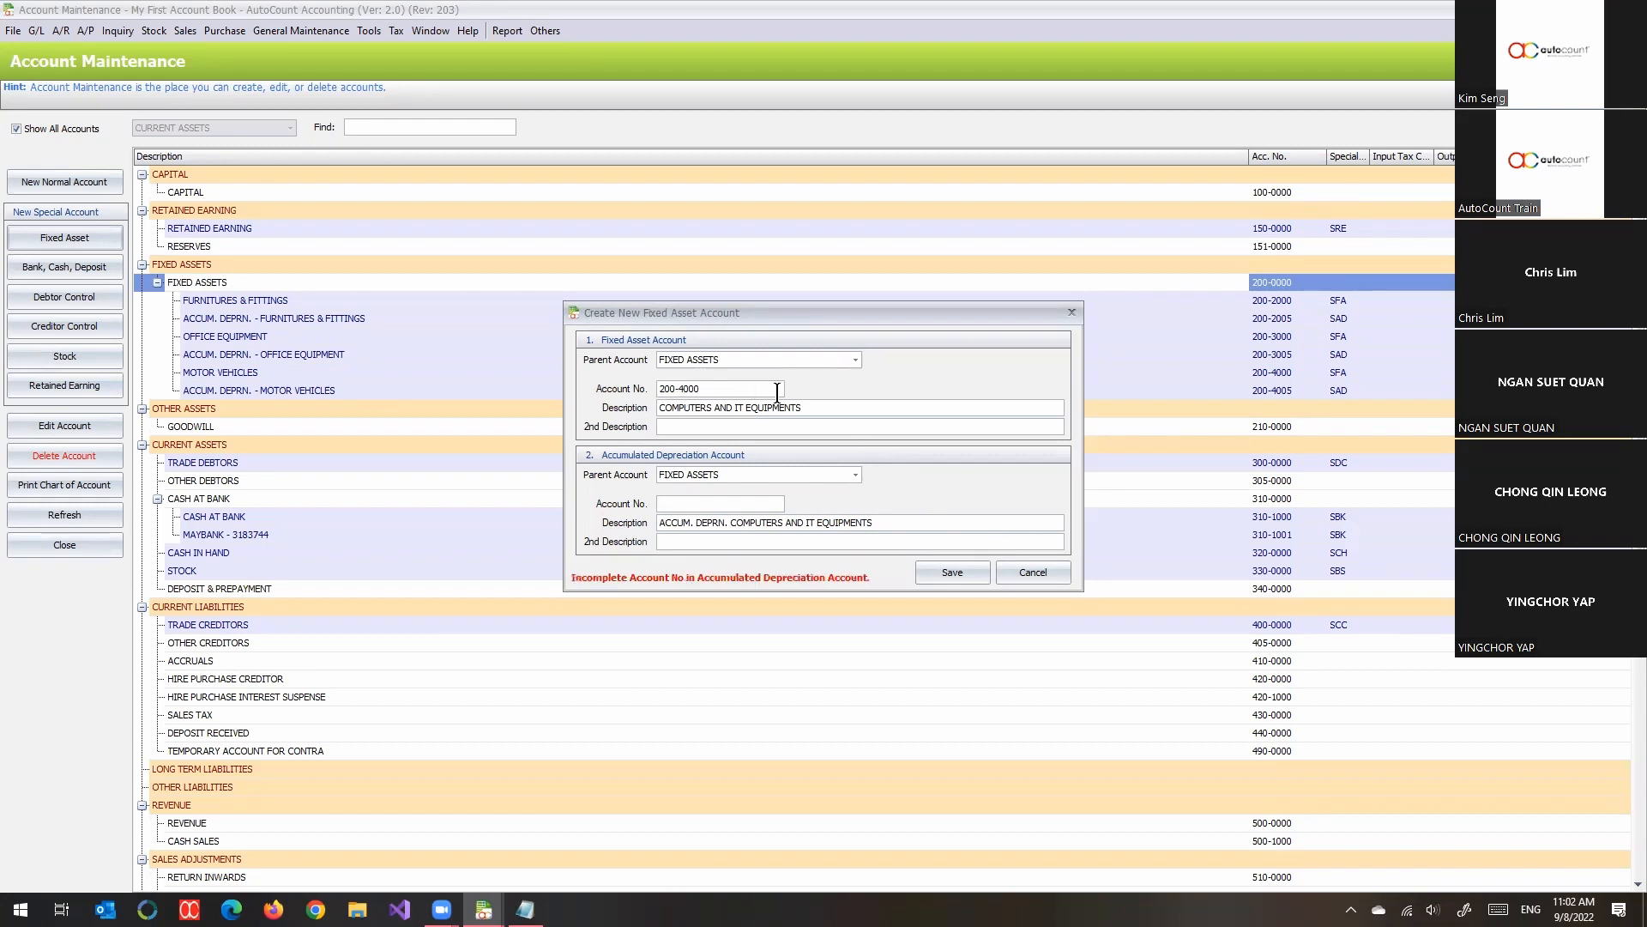
pyautogui.write('5-5')
# - Set the accumulated depreciation account's number to 200-5005
pyautogui.click(699, 503)
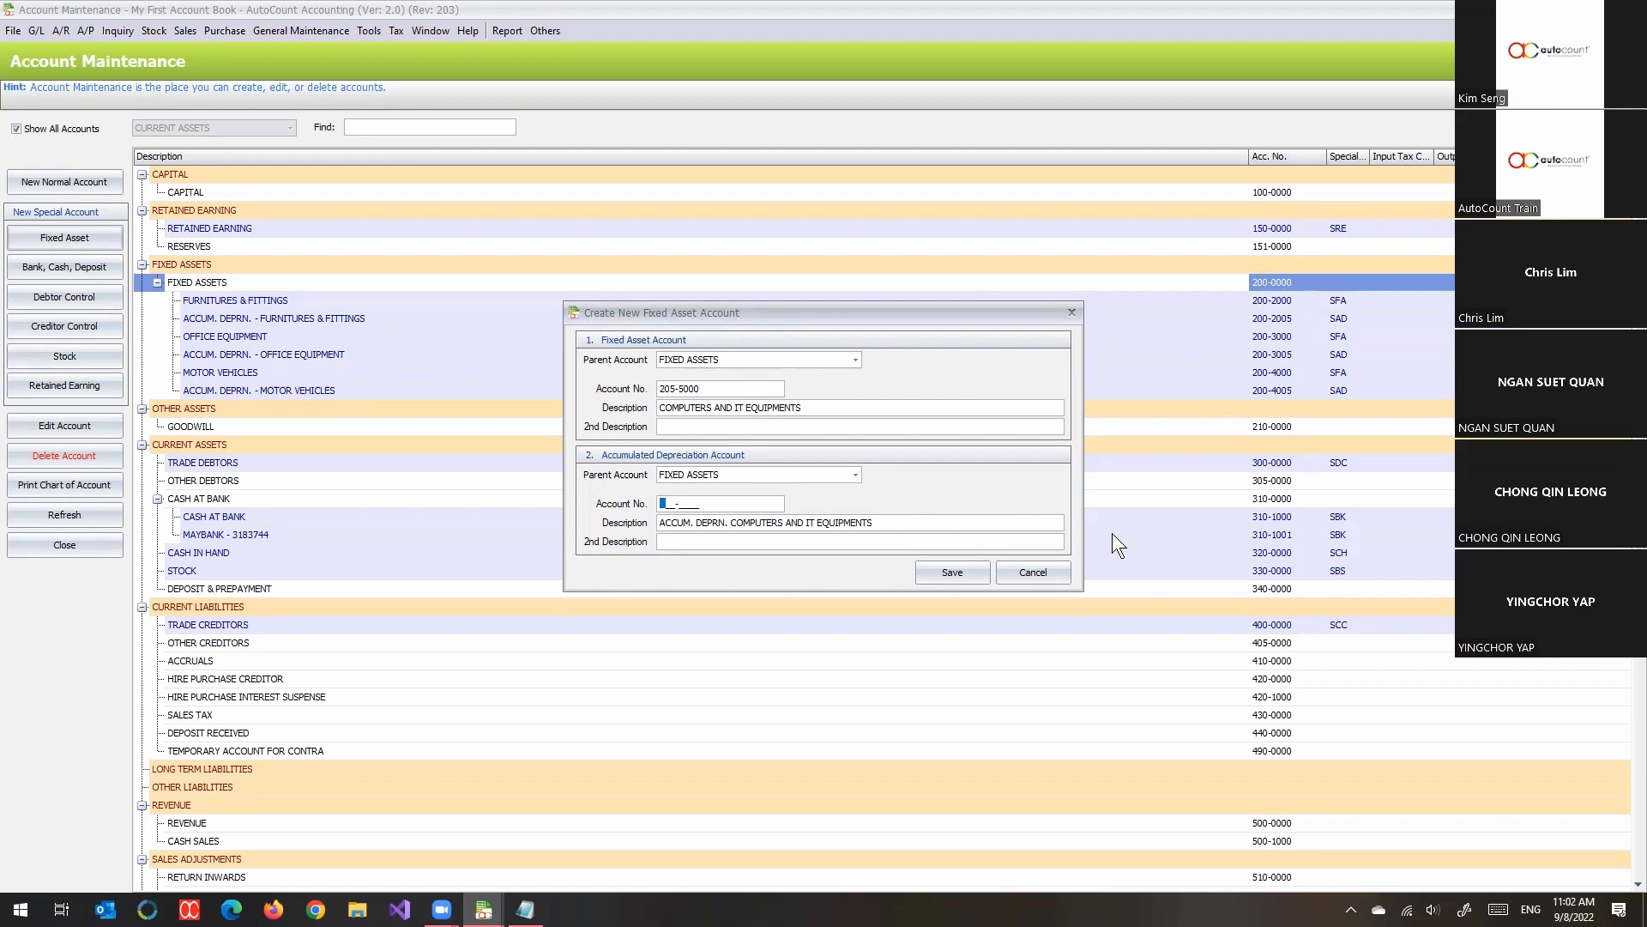
pyautogui.write('2000')
pyautogui.press('BackSpace')
pyautogui.write('5005')
# - Set the computers and IT equipment asset's account number to 200-5000 and save both new accounts
pyautogui.click(668, 389)
pyautogui.press('Delete')
pyautogui.write('0')
pyautogui.press('Left')
pyautogui.press('Left')
pyautogui.write('0-5')
pyautogui.click(812, 545)
pyautogui.click(942, 572)
# - Examine the new fixed asset and accumulated depreciation accounts, and review the rest of the chart of accounts down to EXPENSES
pyautogui.click(1248, 412)
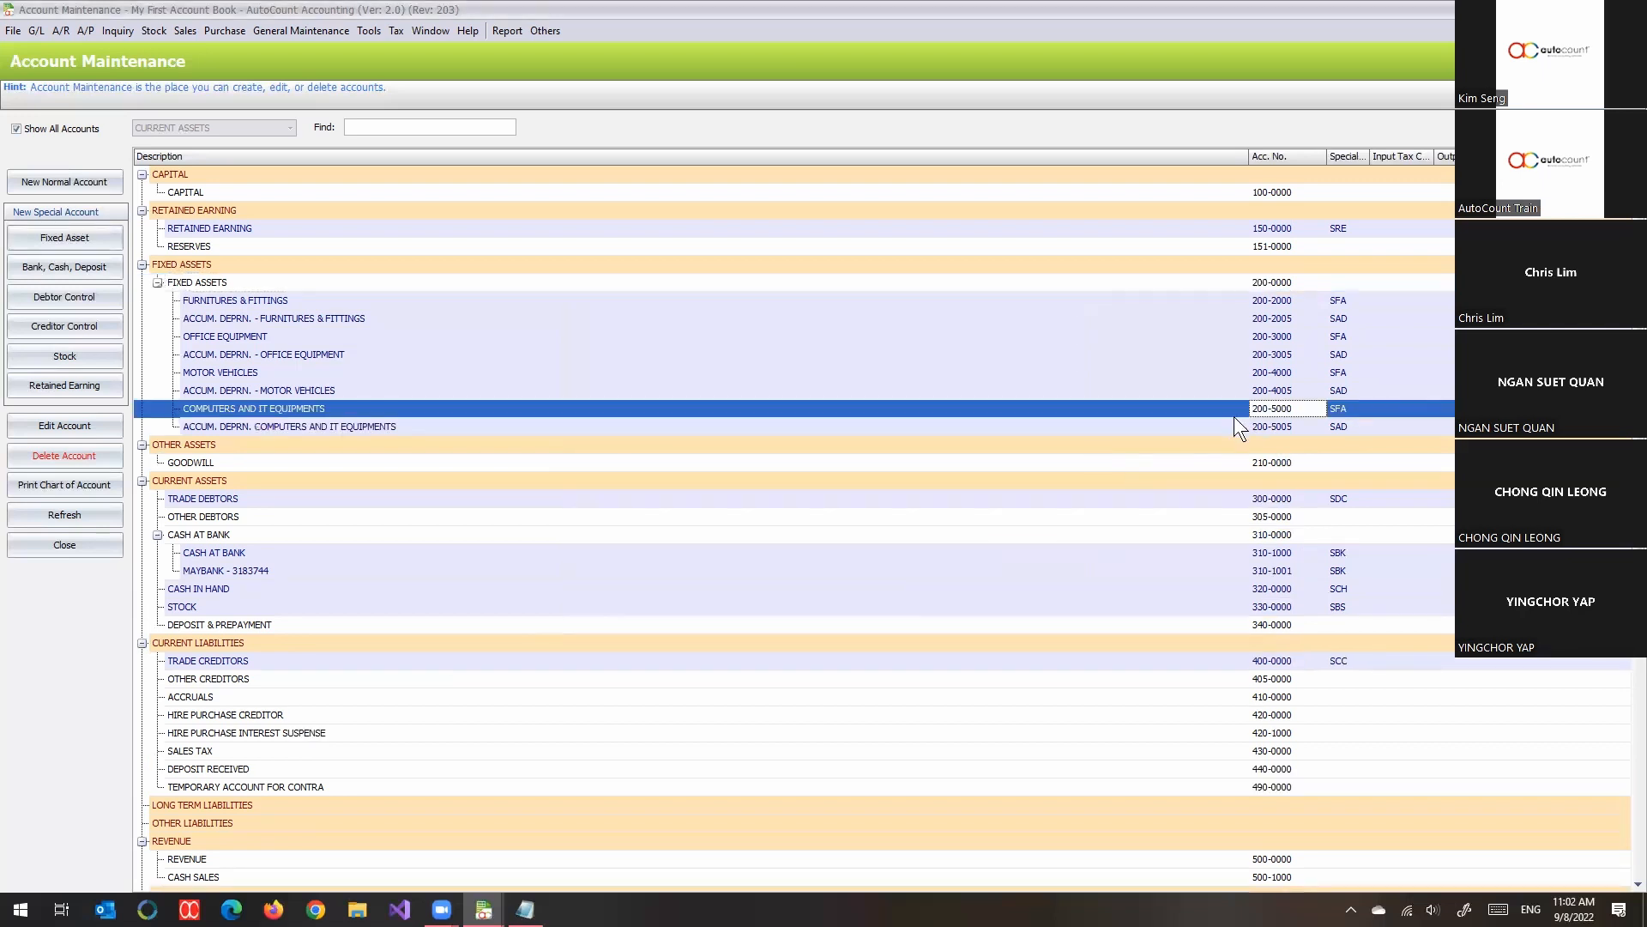
pyautogui.click(1095, 427)
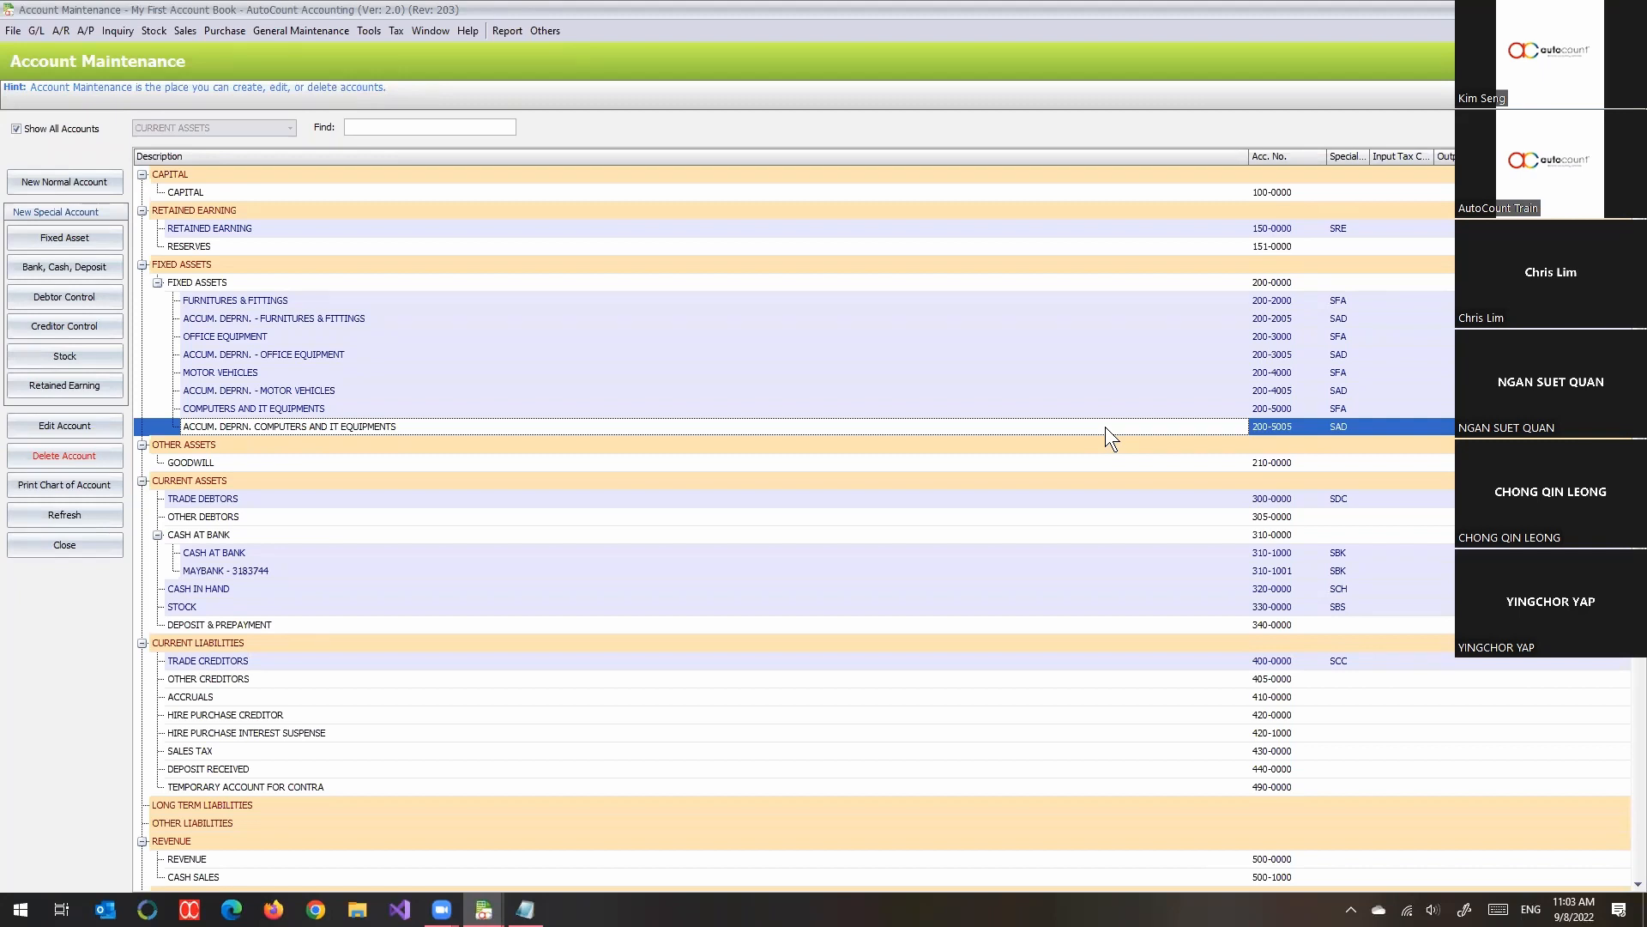
pyautogui.scroll(-4, 1090, 438)
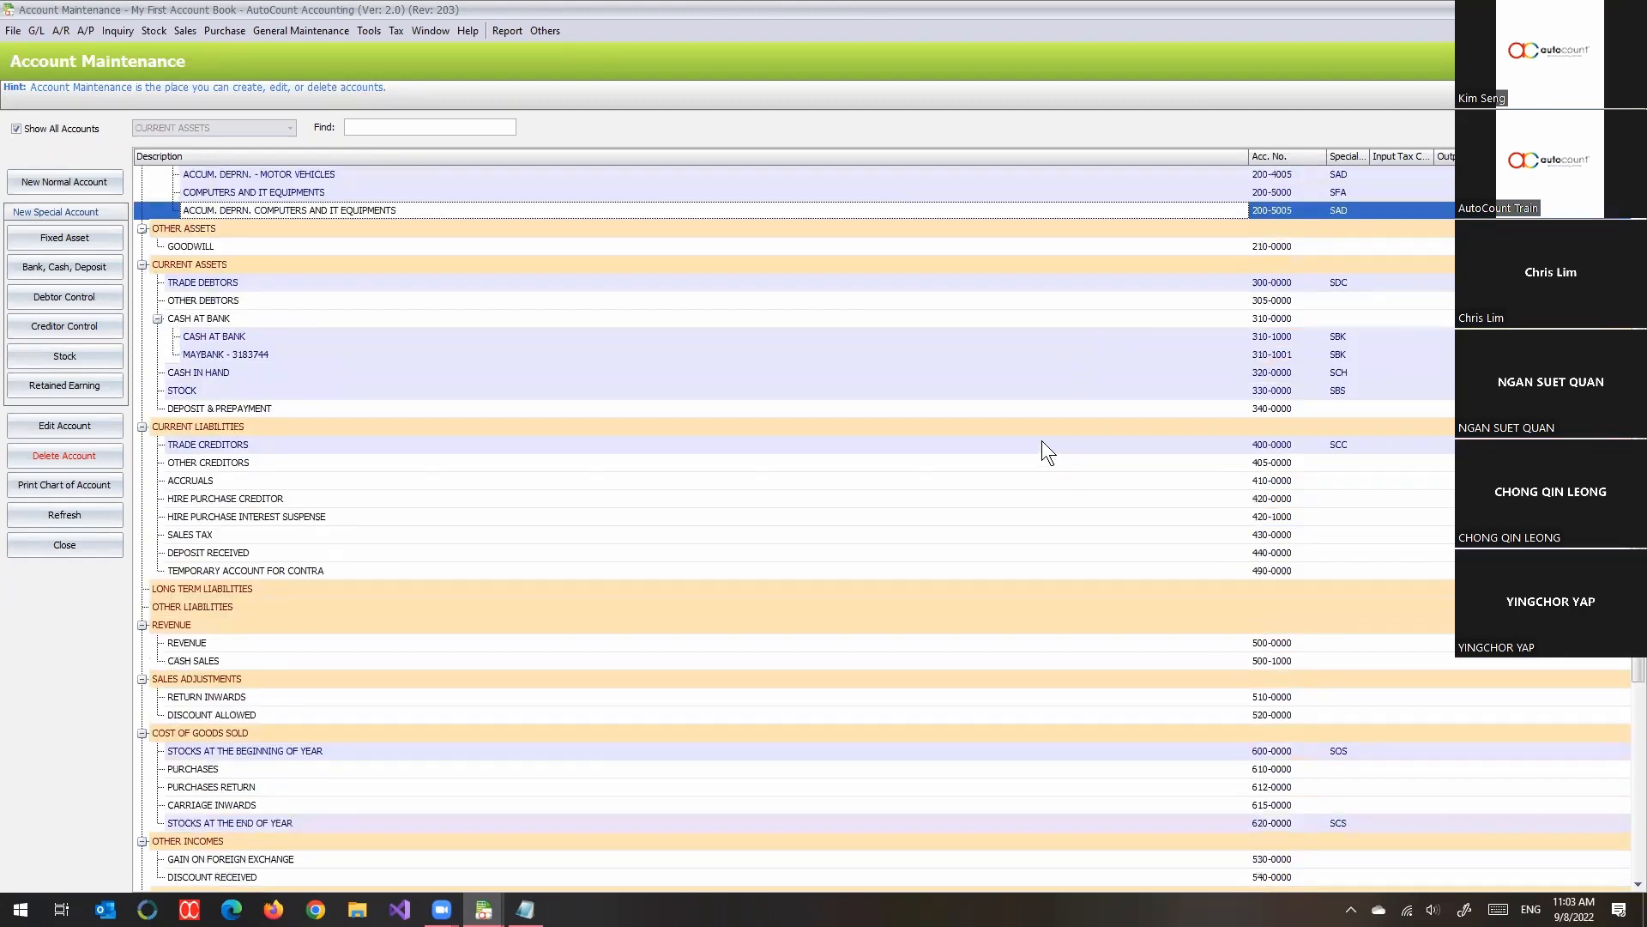
pyautogui.scroll(3, 1038, 446)
pyautogui.scroll(-4, 1030, 455)
pyautogui.scroll(-5, 1028, 456)
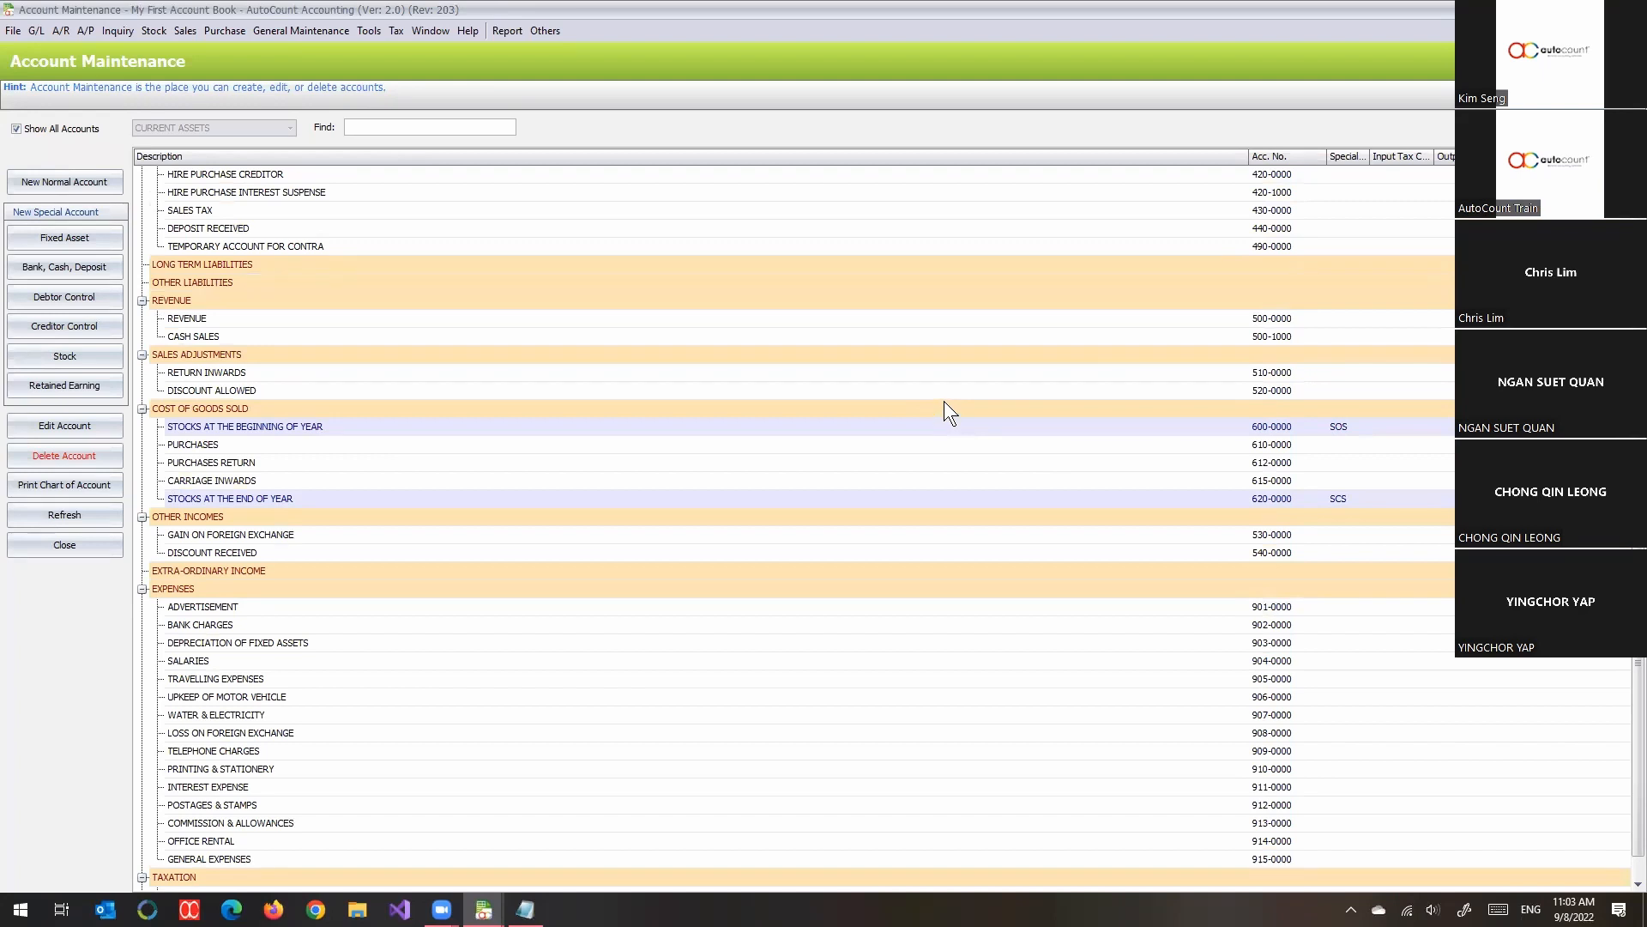
pyautogui.scroll(10, 837, 386)
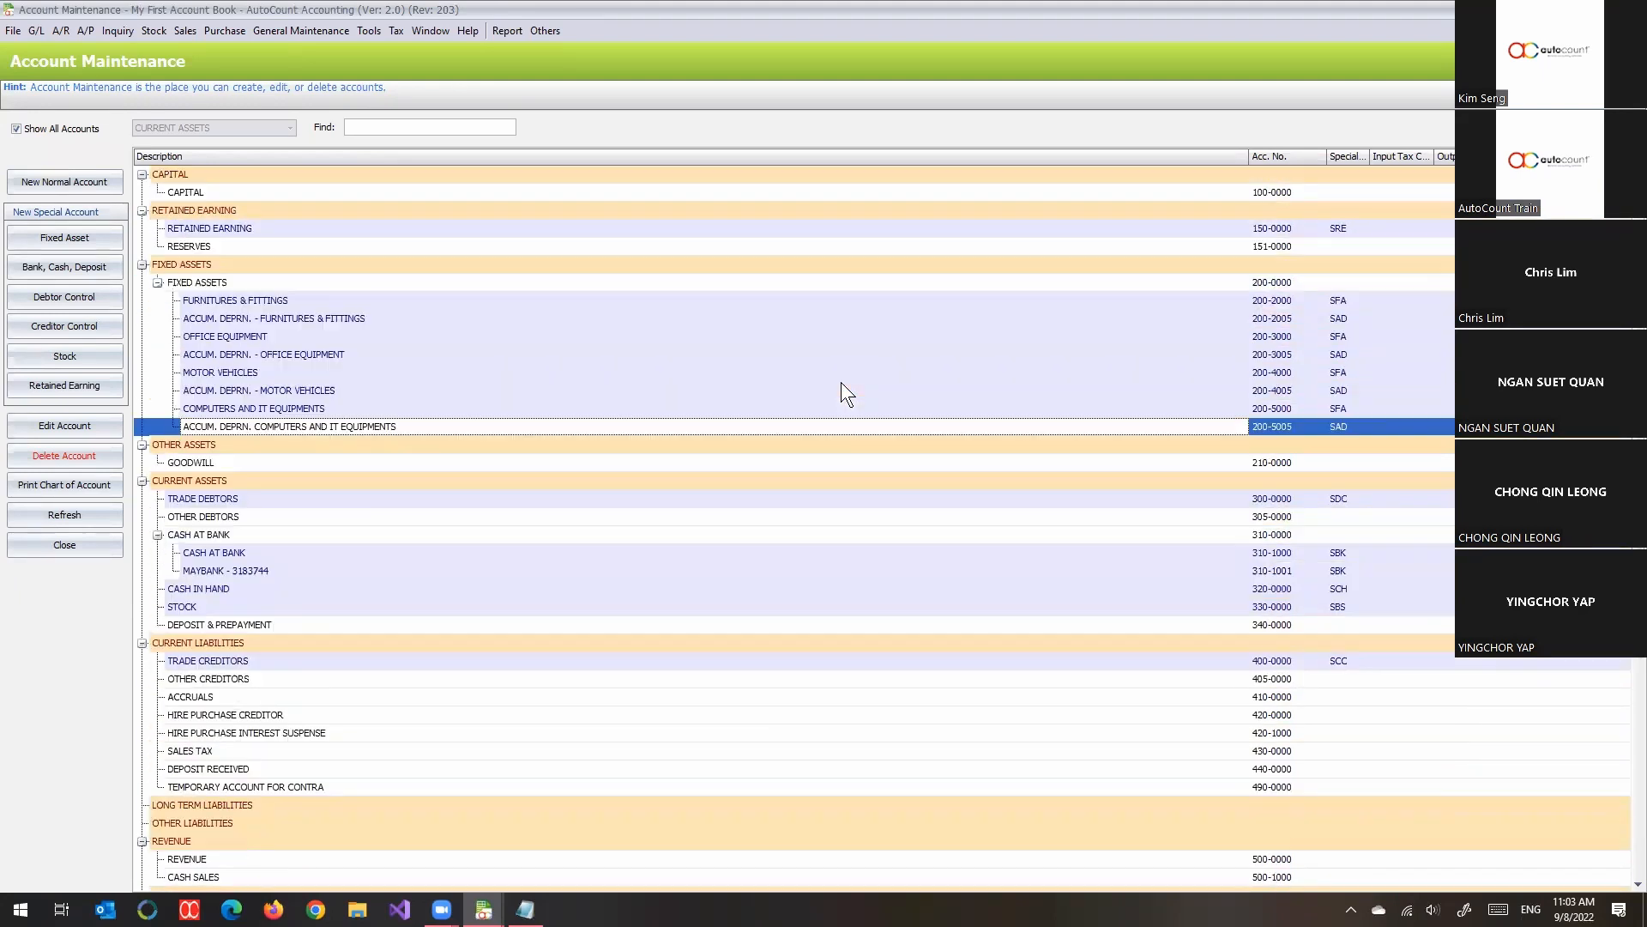
pyautogui.scroll(-11, 847, 364)
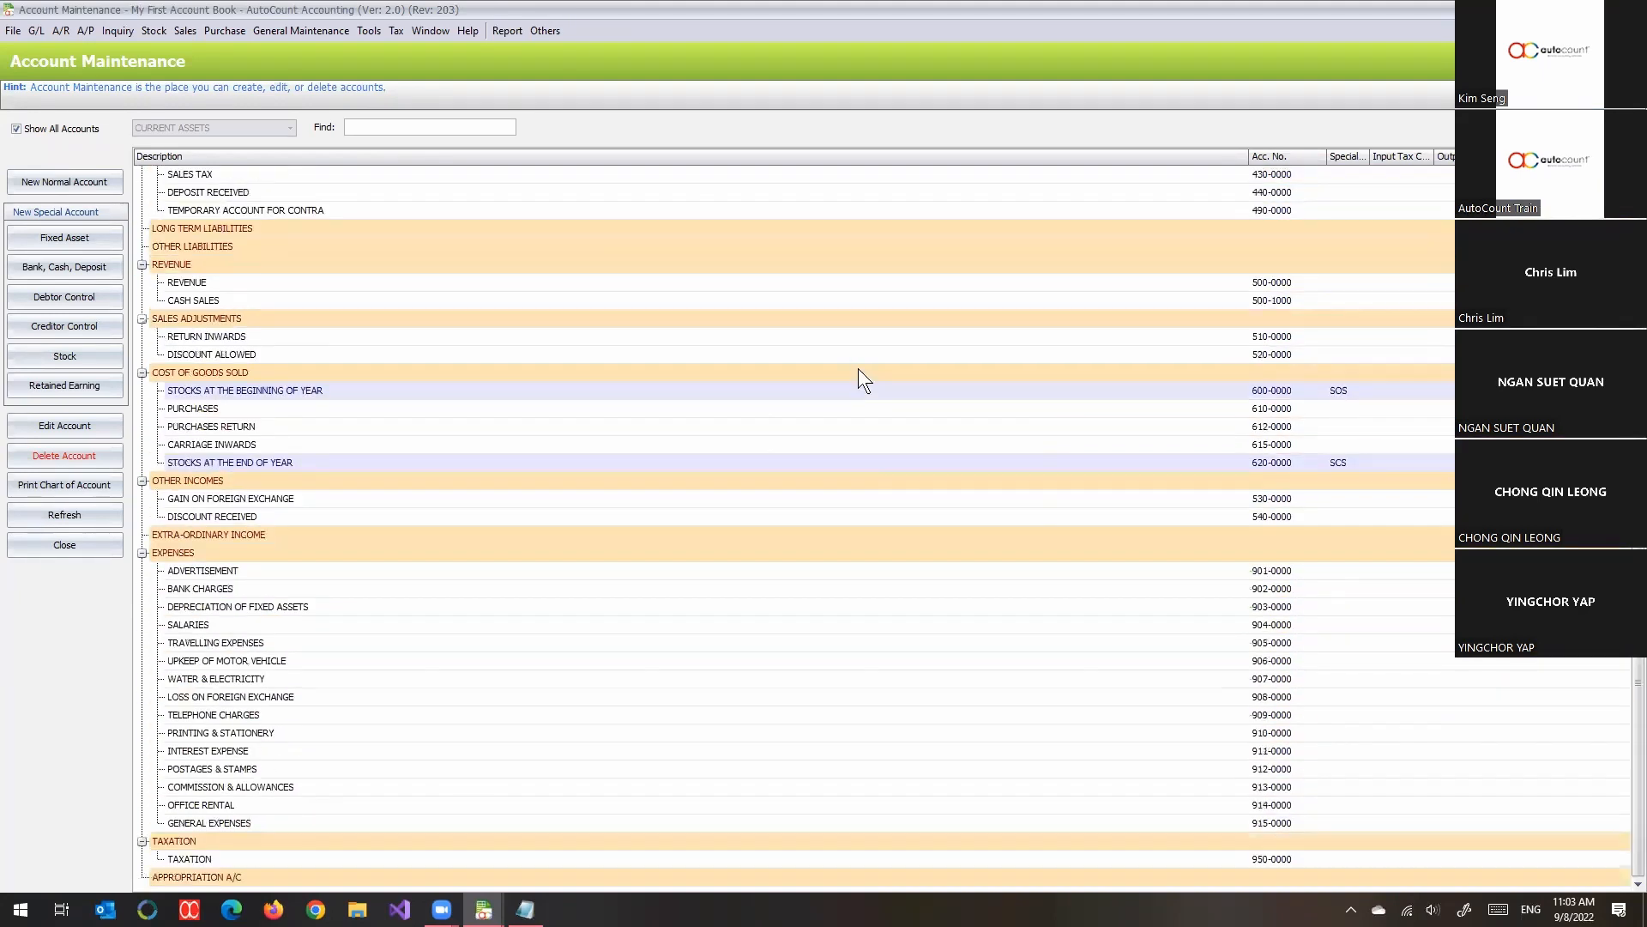
pyautogui.scroll(11, 873, 382)
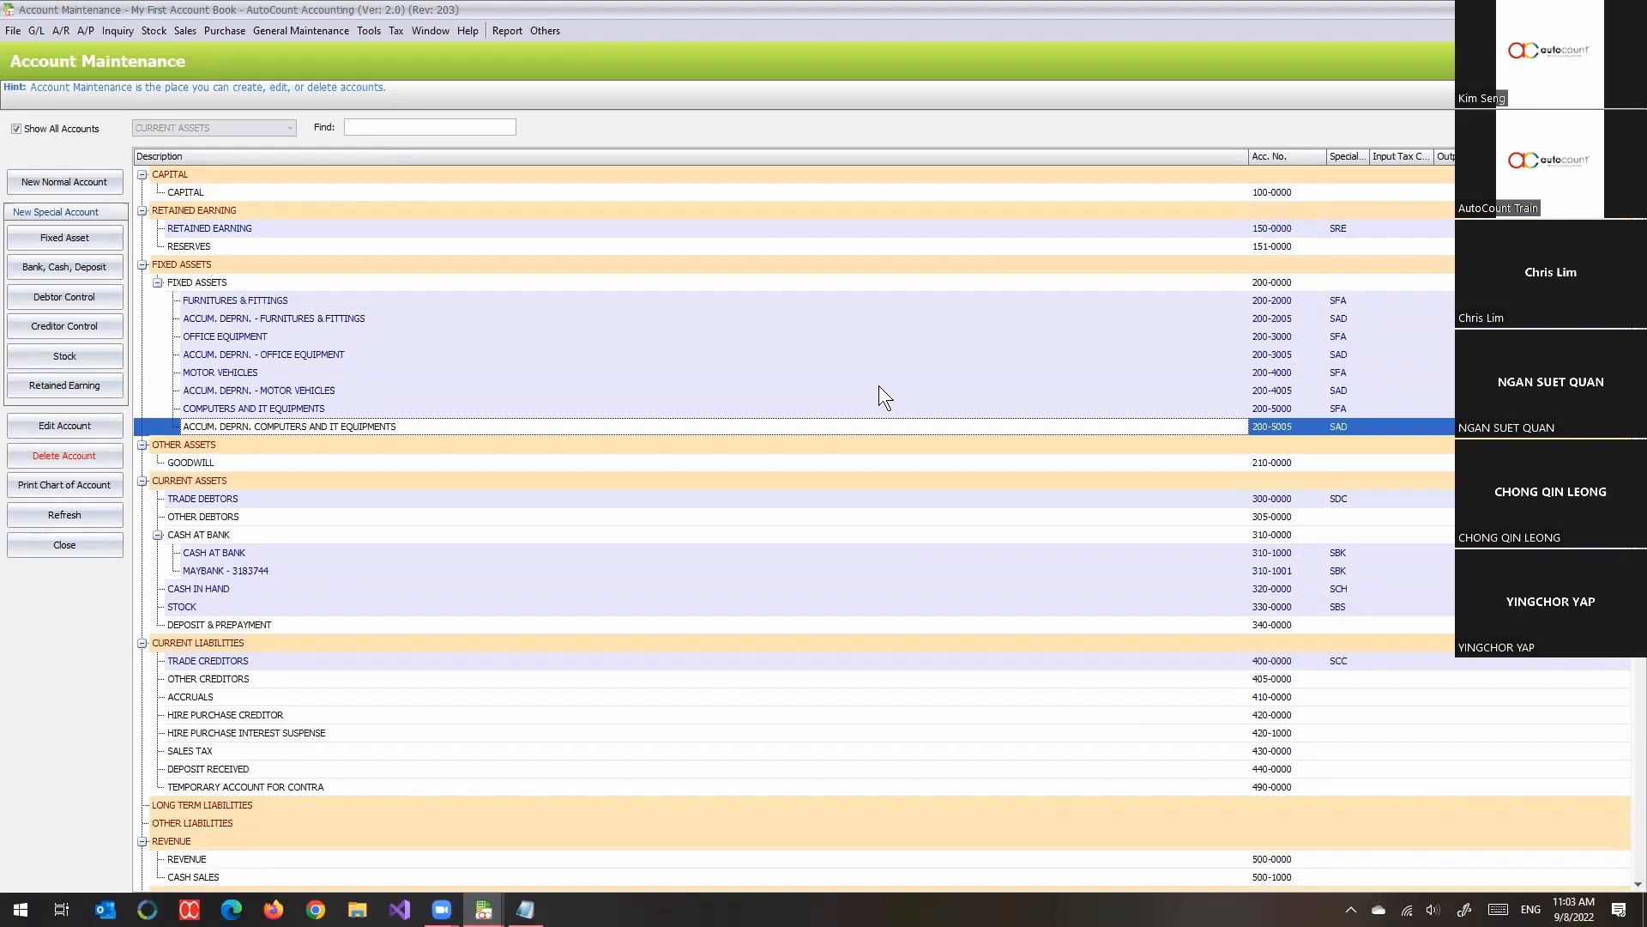
pyautogui.scroll(-11, 878, 384)
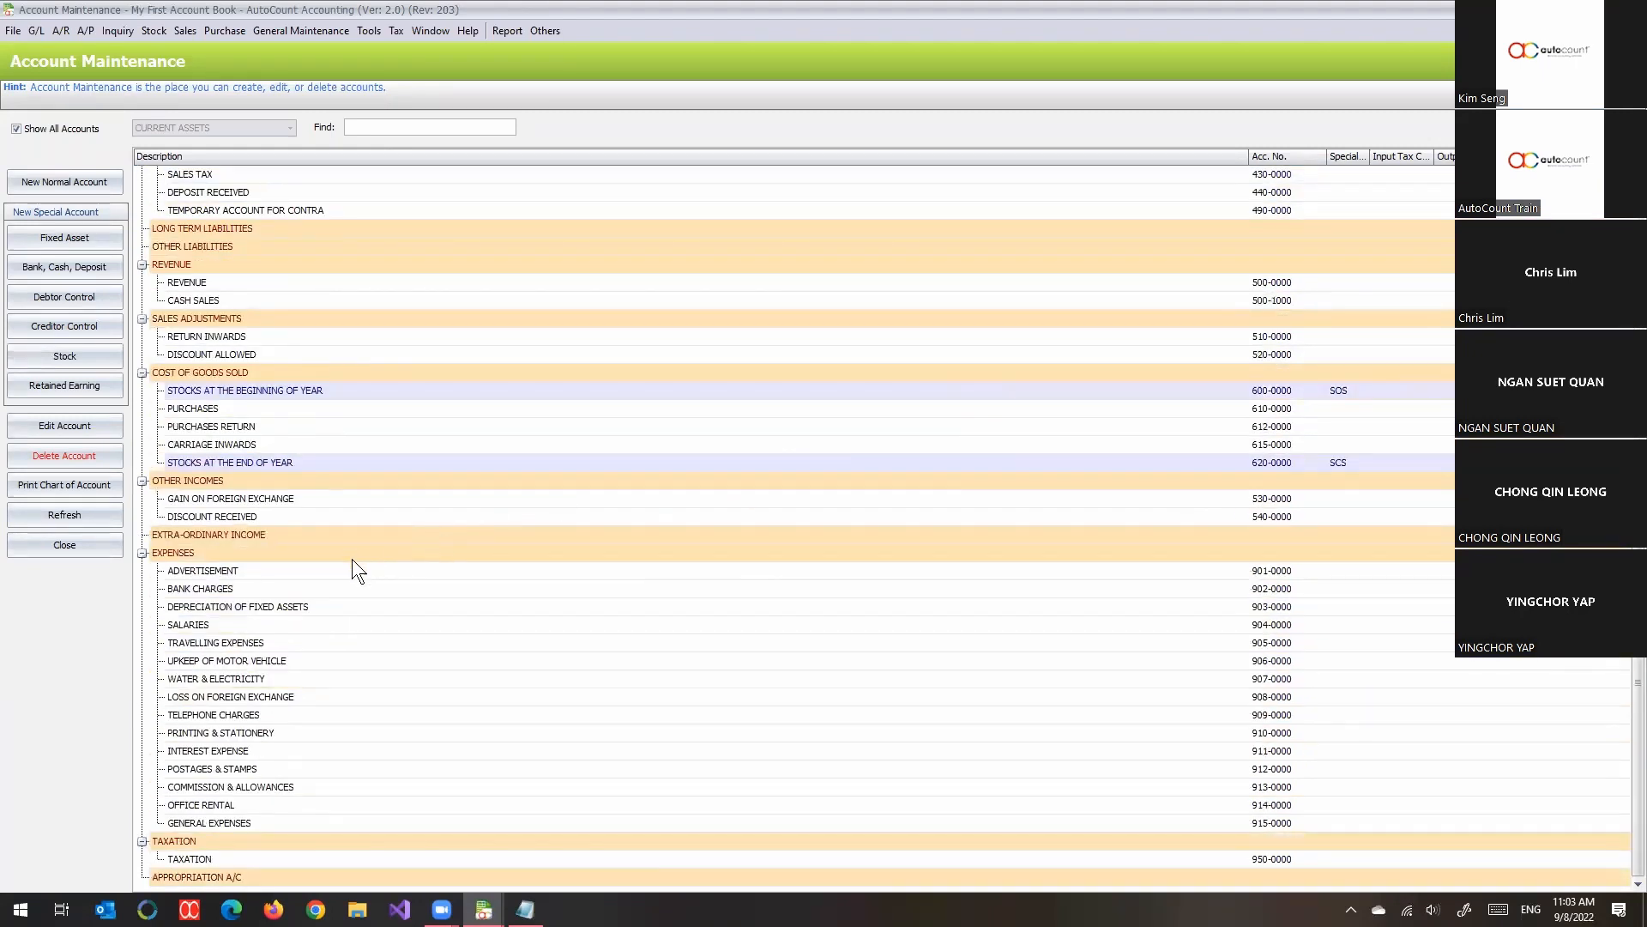
# - Start a new normal account under EXPENSES with account number 904-0010 and description EPF
pyautogui.click(357, 568)
pyautogui.click(364, 552)
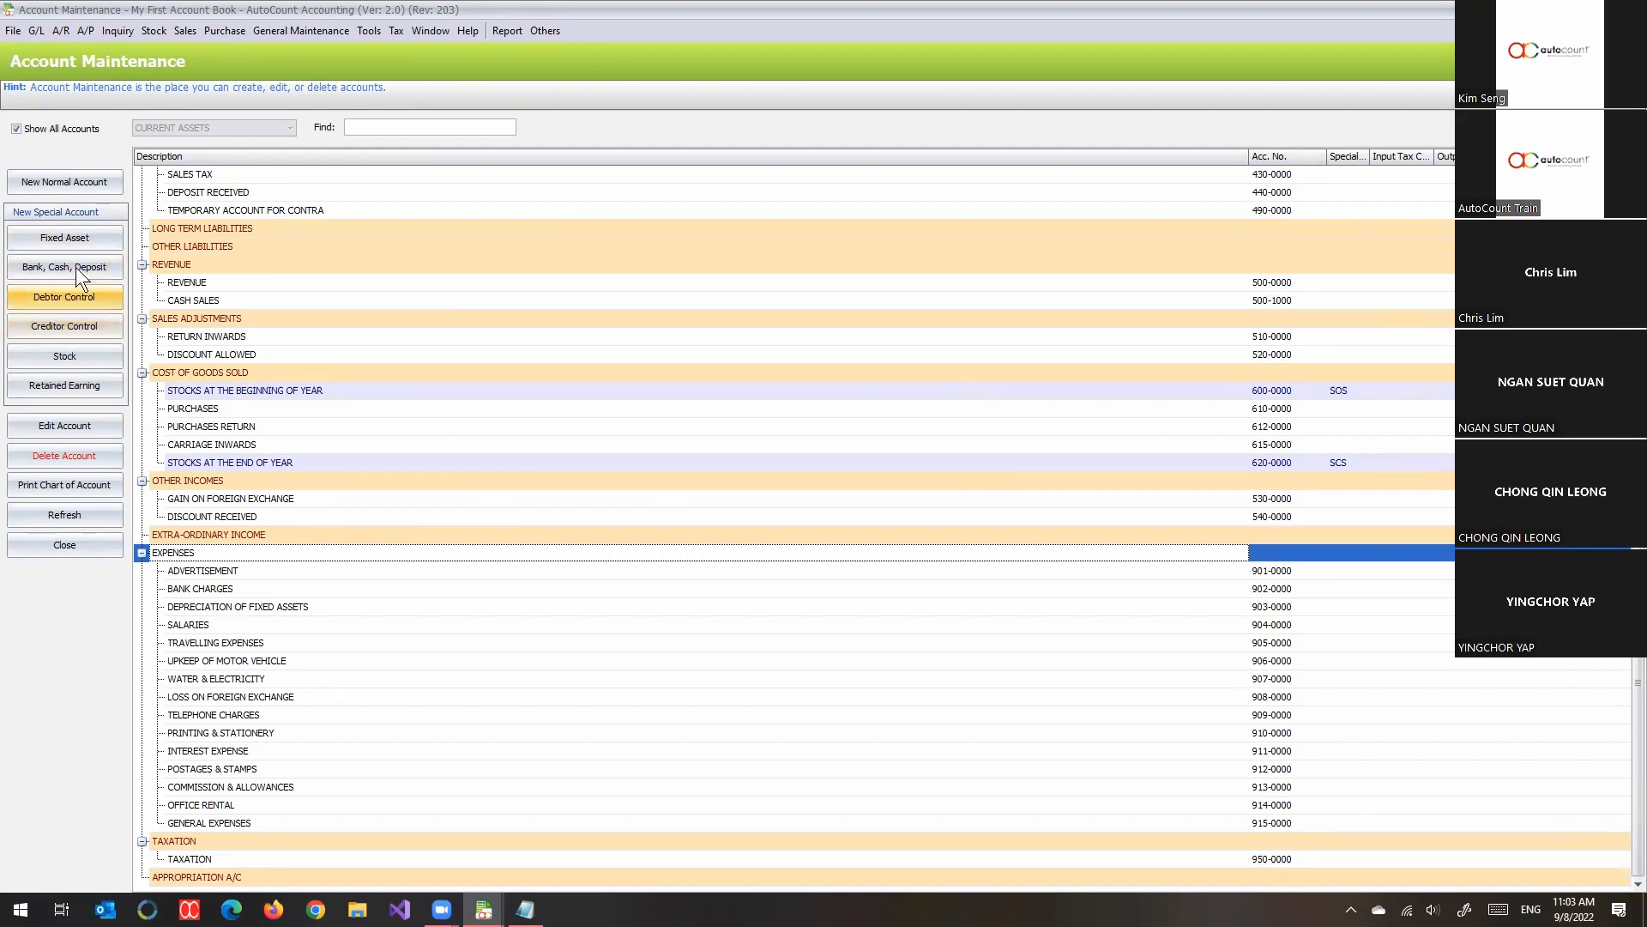
pyautogui.click(91, 188)
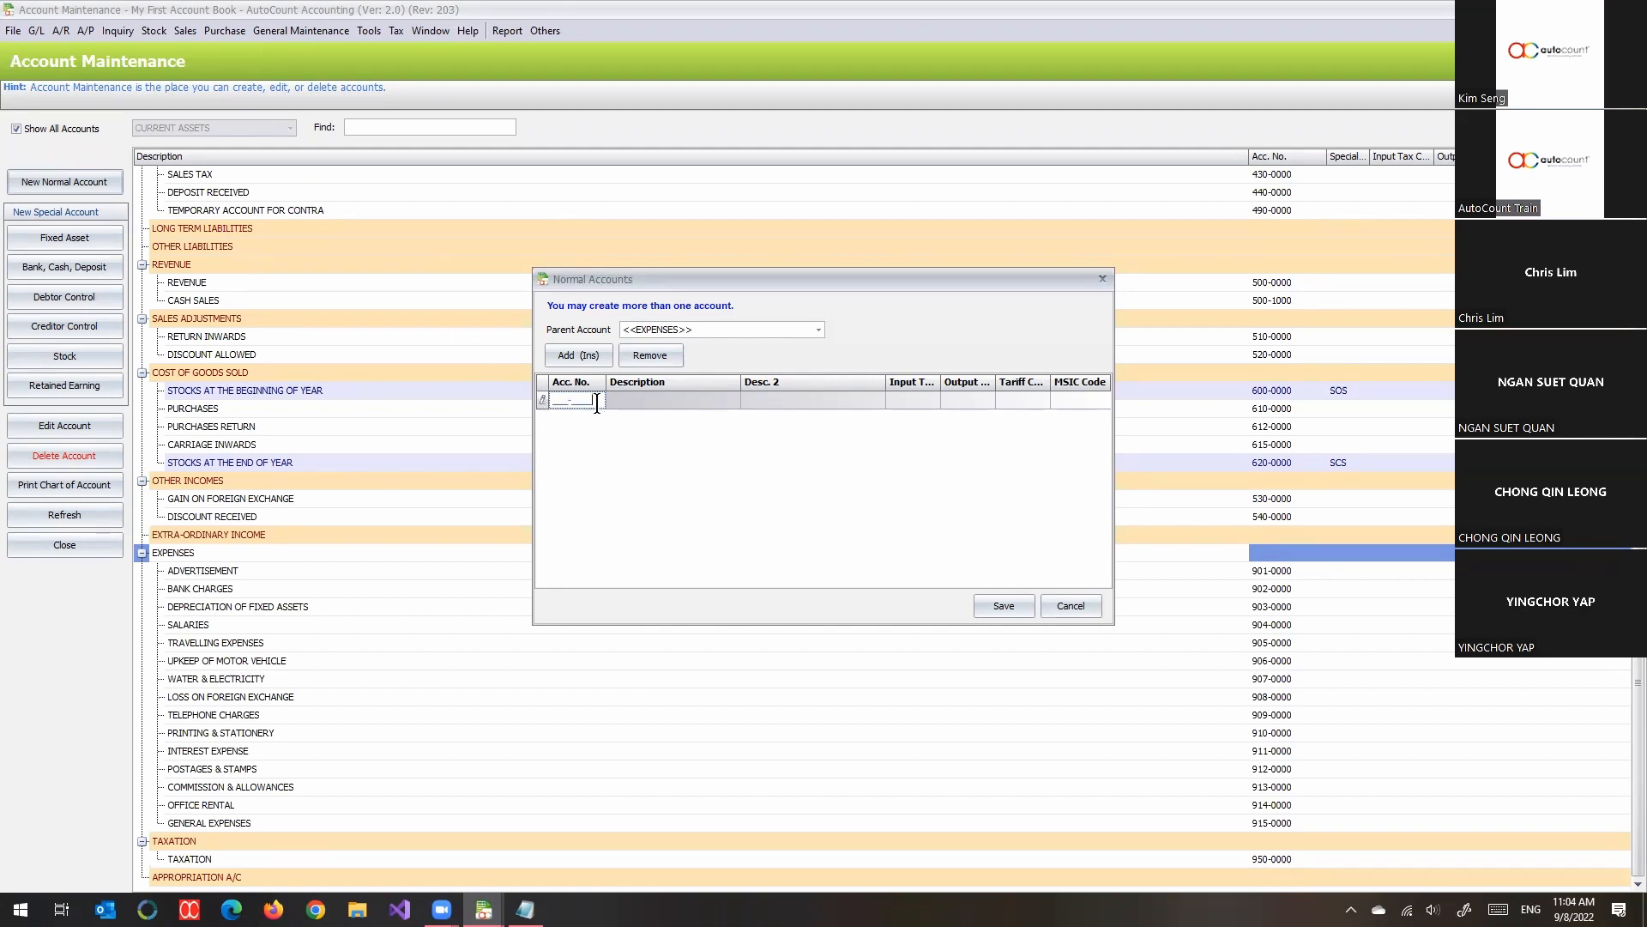
pyautogui.moveTo(597, 403); pyautogui.dragTo(552, 406)
pyautogui.write('904-0010')
pyautogui.press('Tab')
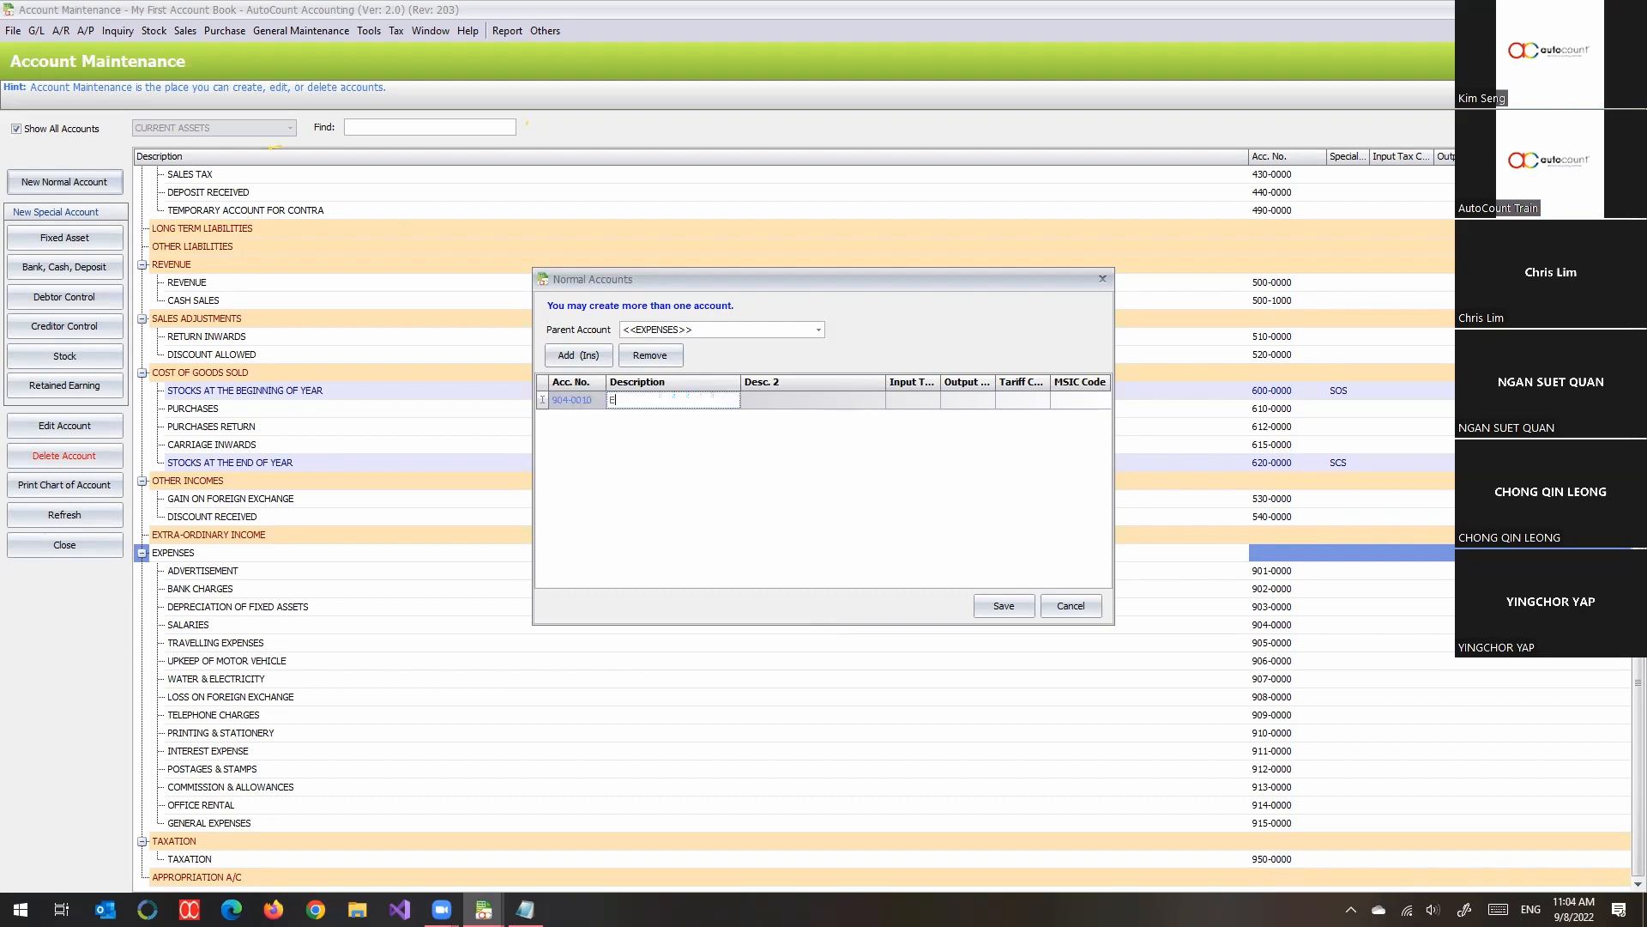
pyautogui.write('EPF')
# - Add a second account numbered 904-0020 with description SOCSO under EXPENSES, and save the new expense accounts
pyautogui.click(571, 348)
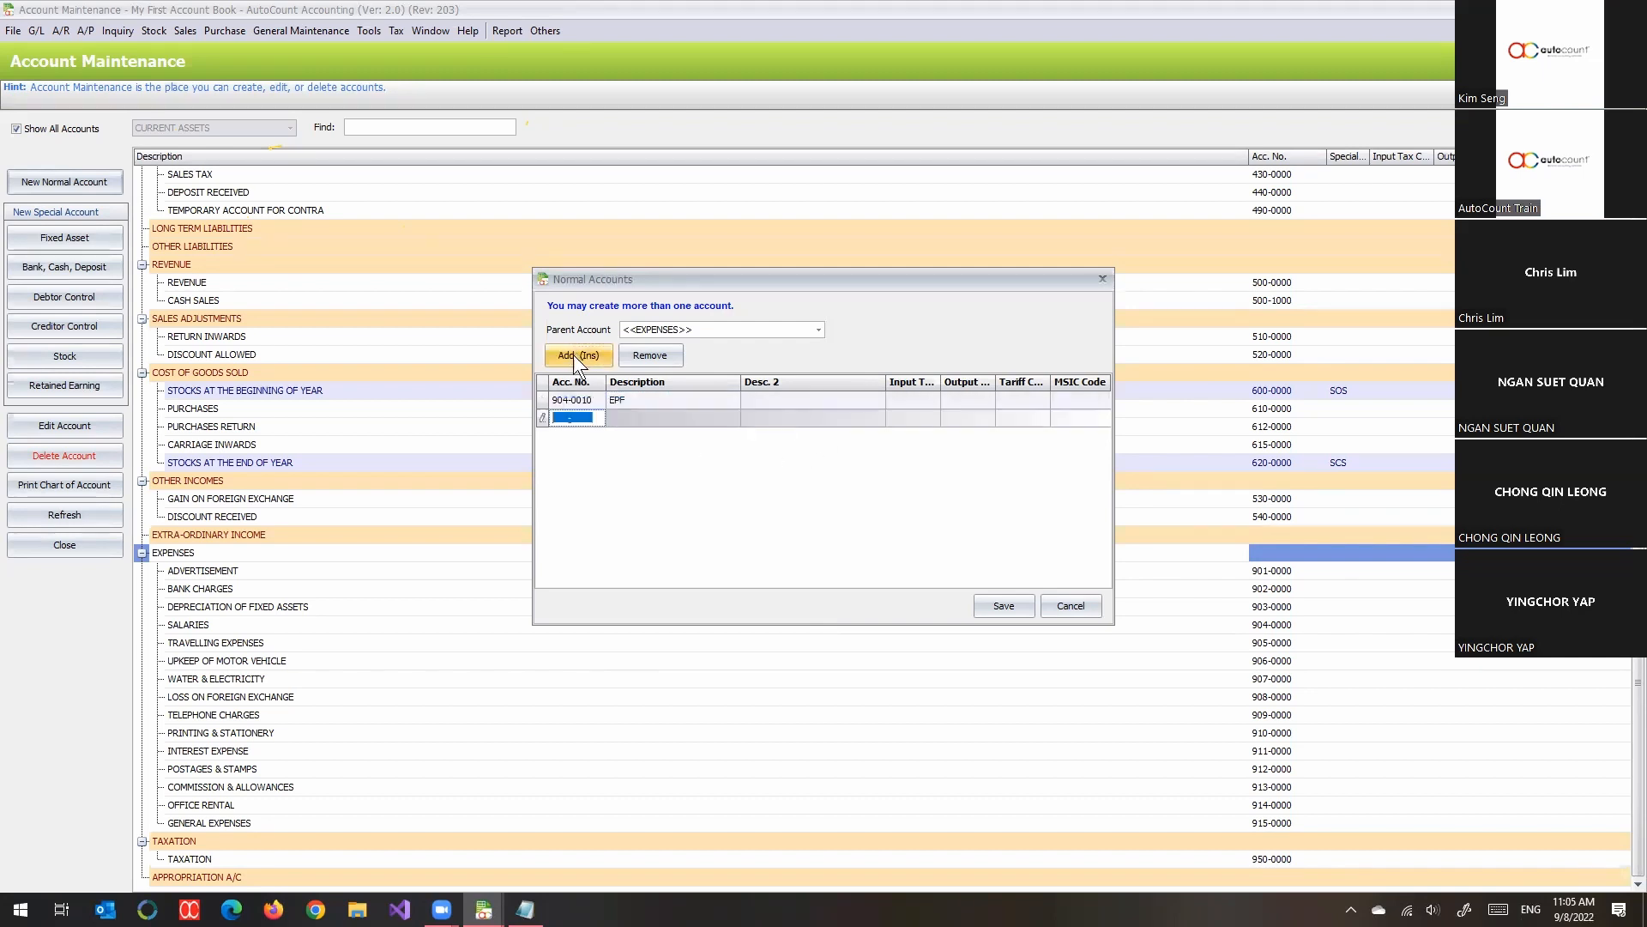
pyautogui.write('904-00')
pyautogui.write('20')
pyautogui.press('Tab')
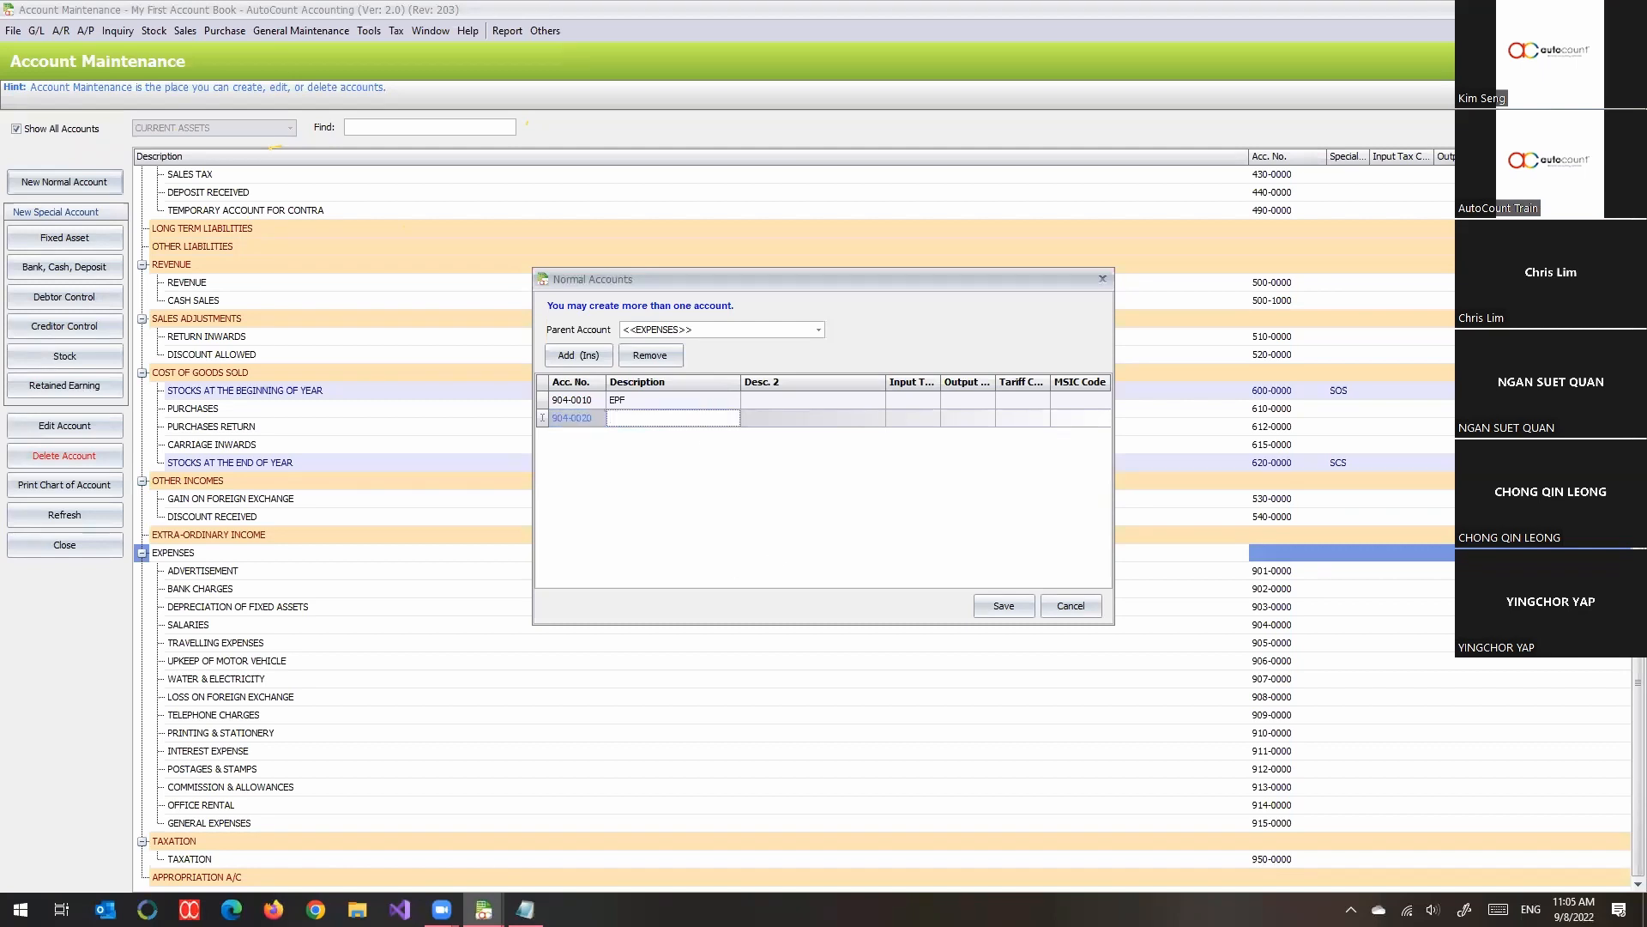
pyautogui.write('SOCSO')
pyautogui.click(996, 608)
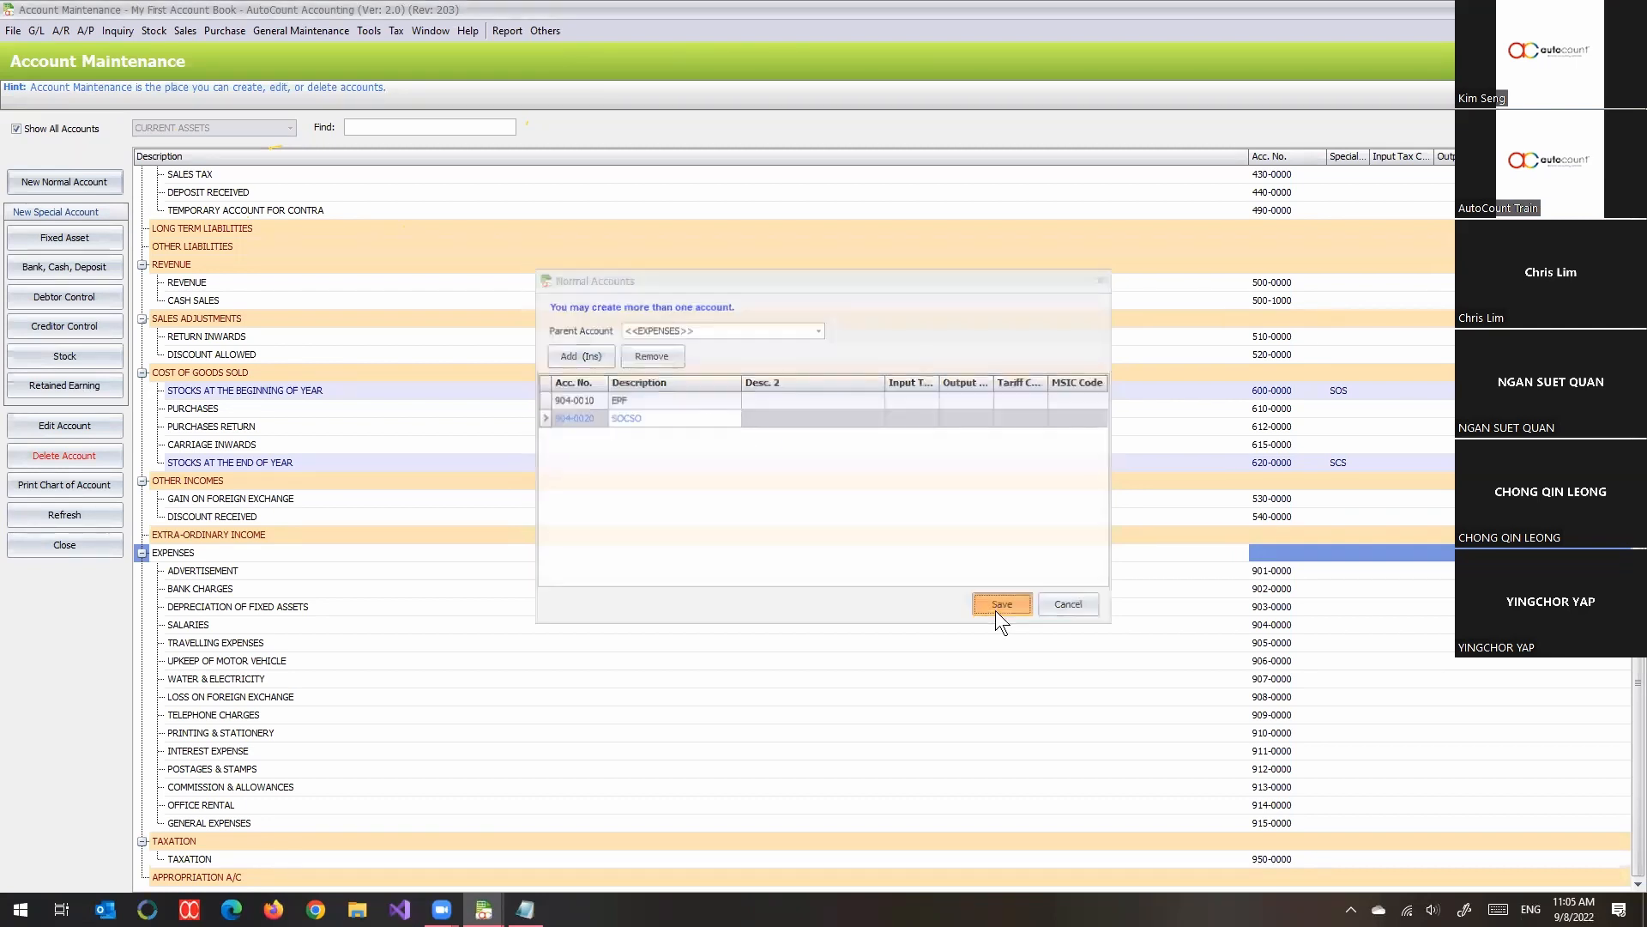
# - Examine the new EPF and SOCSO accounts and review the account numbering across the whole chart of accounts
pyautogui.click(243, 587)
pyautogui.click(196, 607)
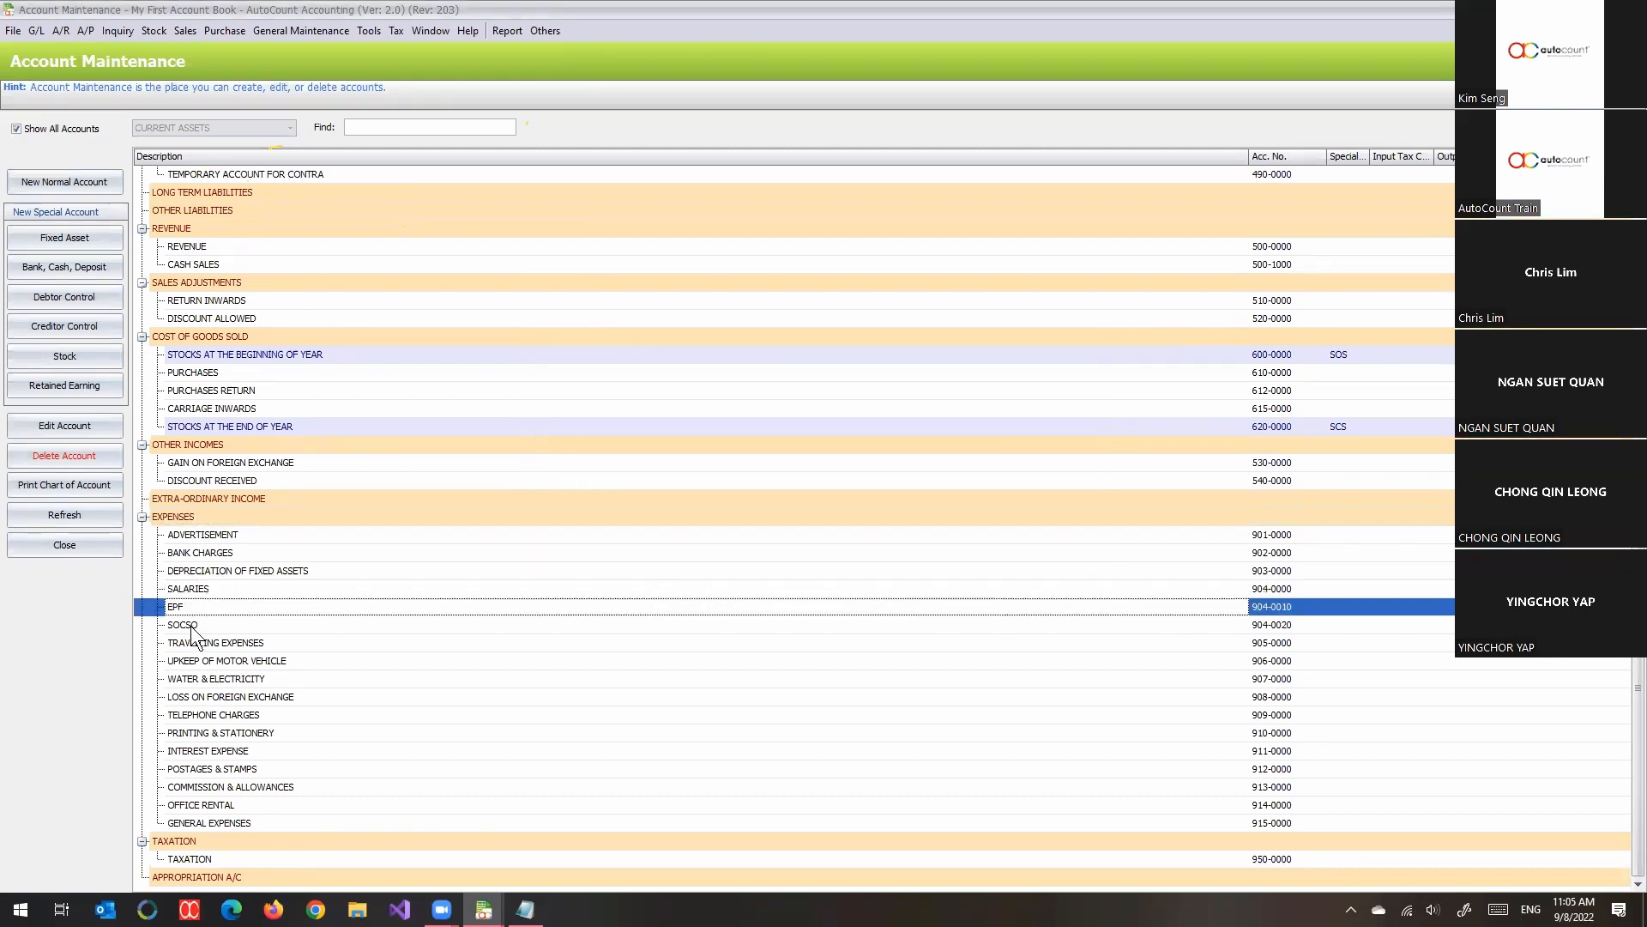
pyautogui.click(196, 626)
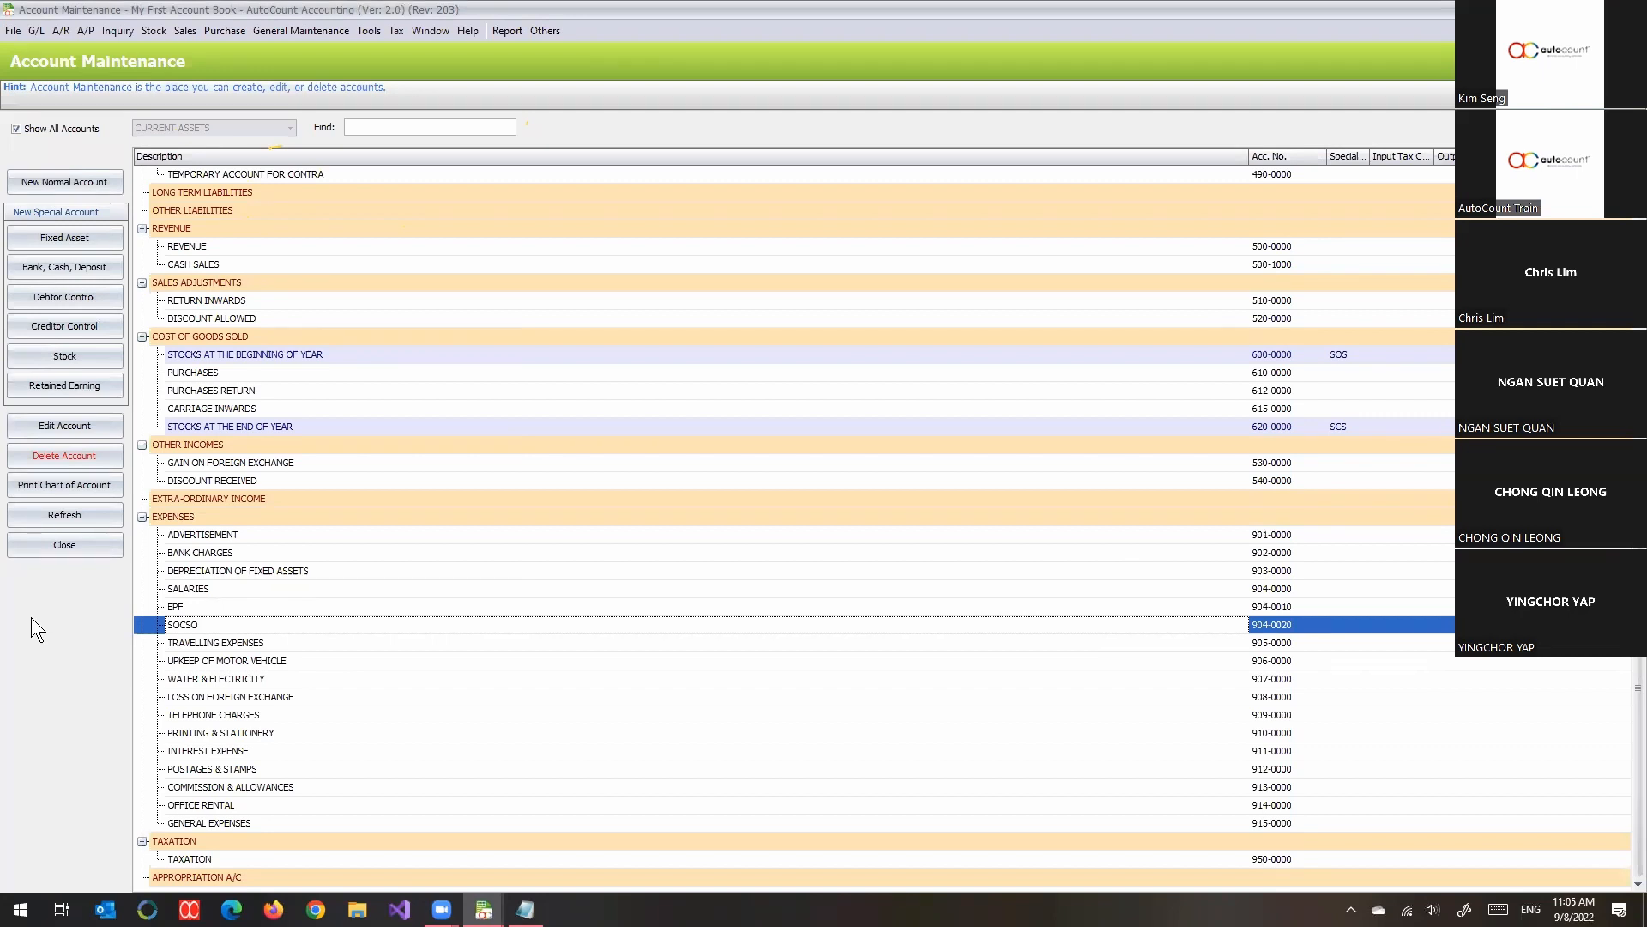
pyautogui.scroll(12, 161, 414)
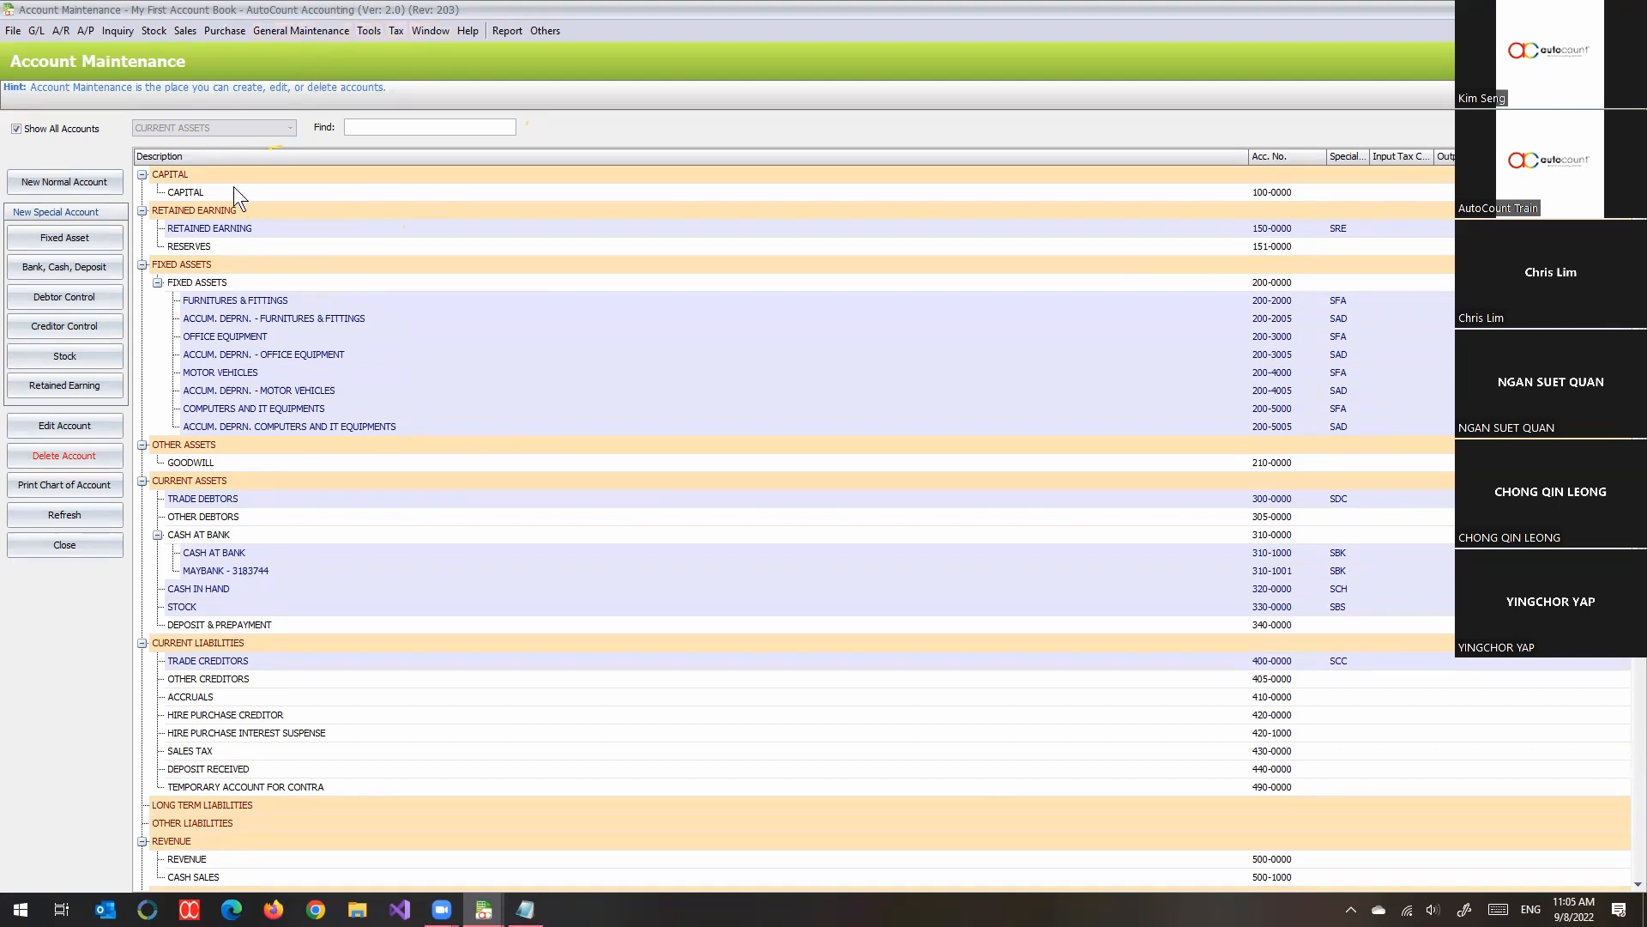
pyautogui.scroll(-2, 266, 275)
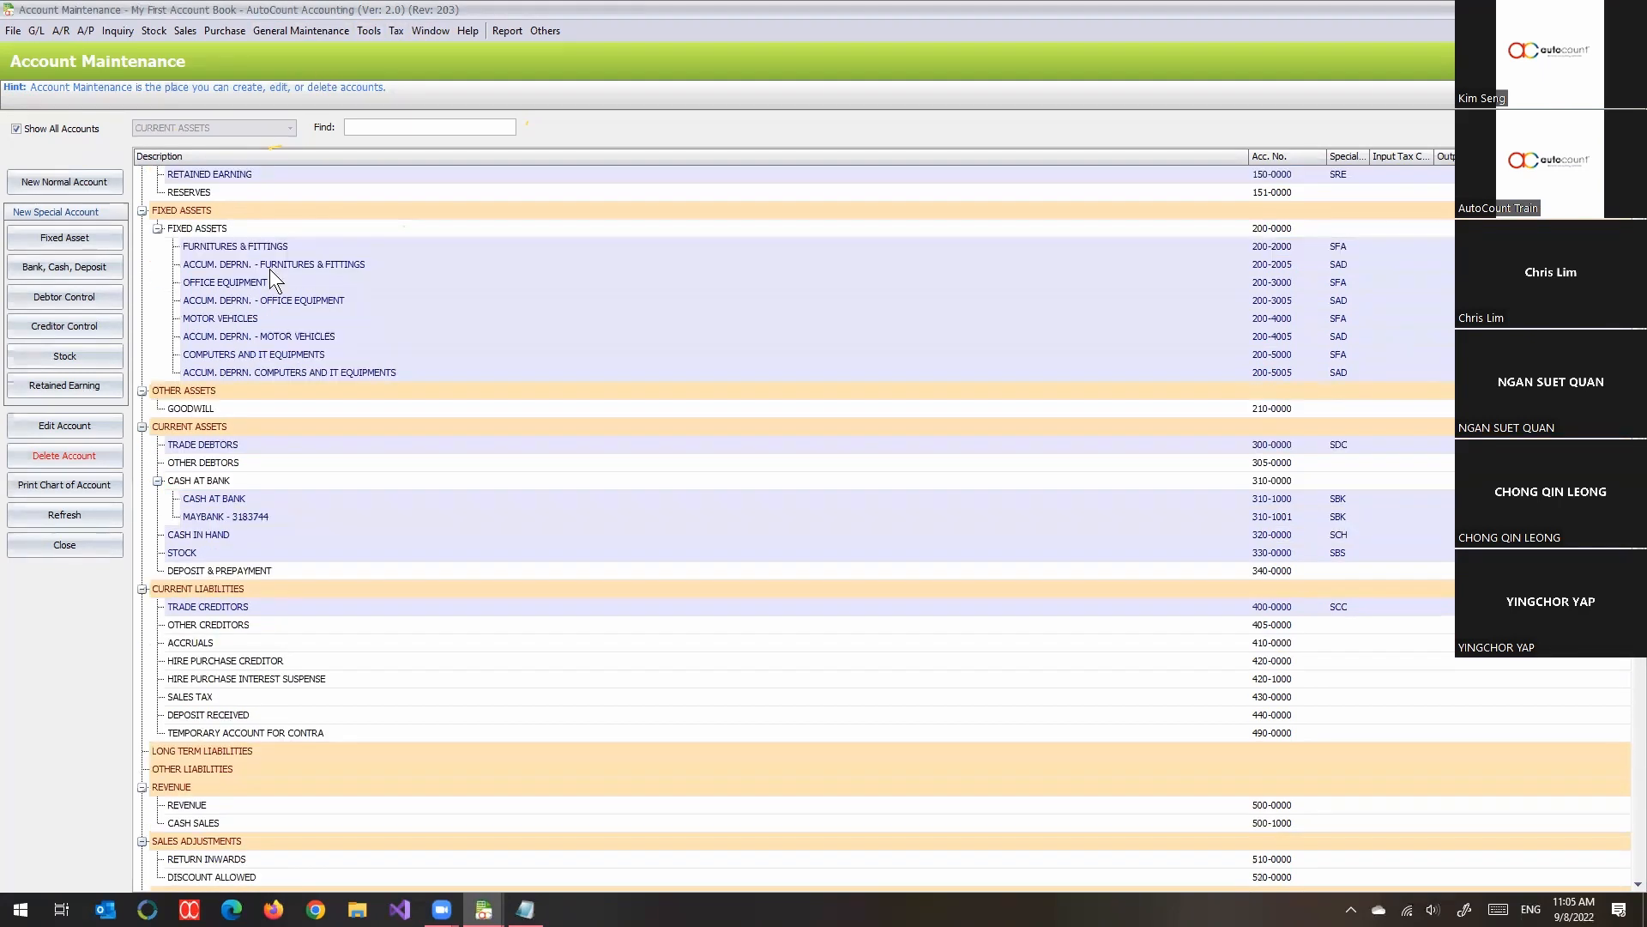
pyautogui.scroll(-4, 275, 283)
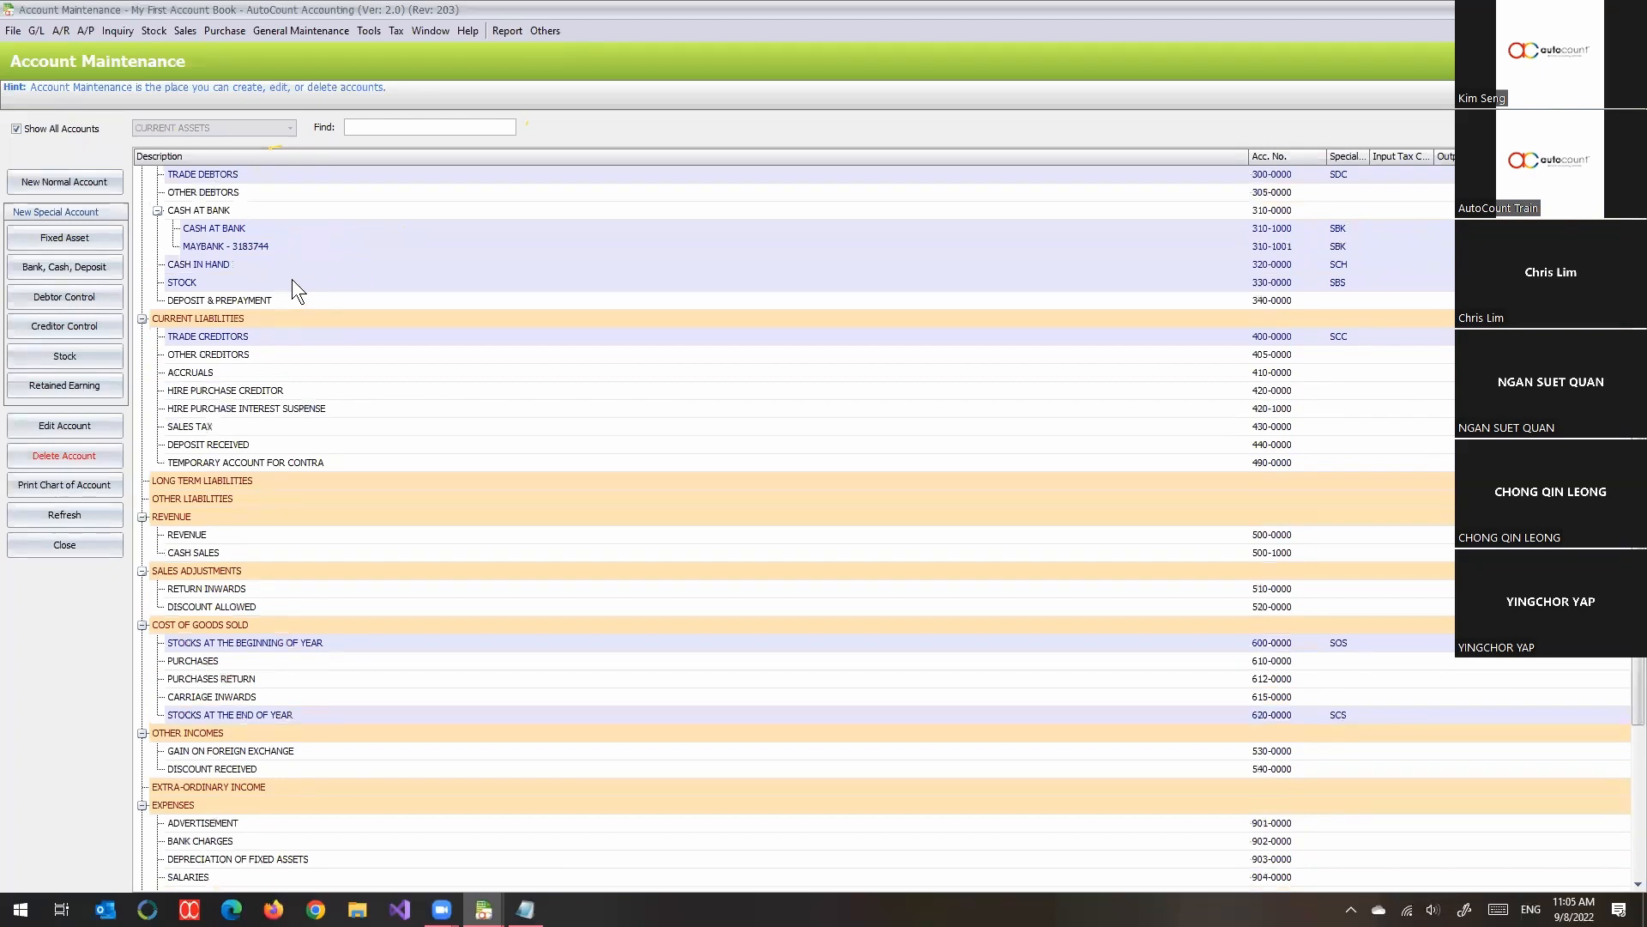
pyautogui.scroll(-2, 449, 457)
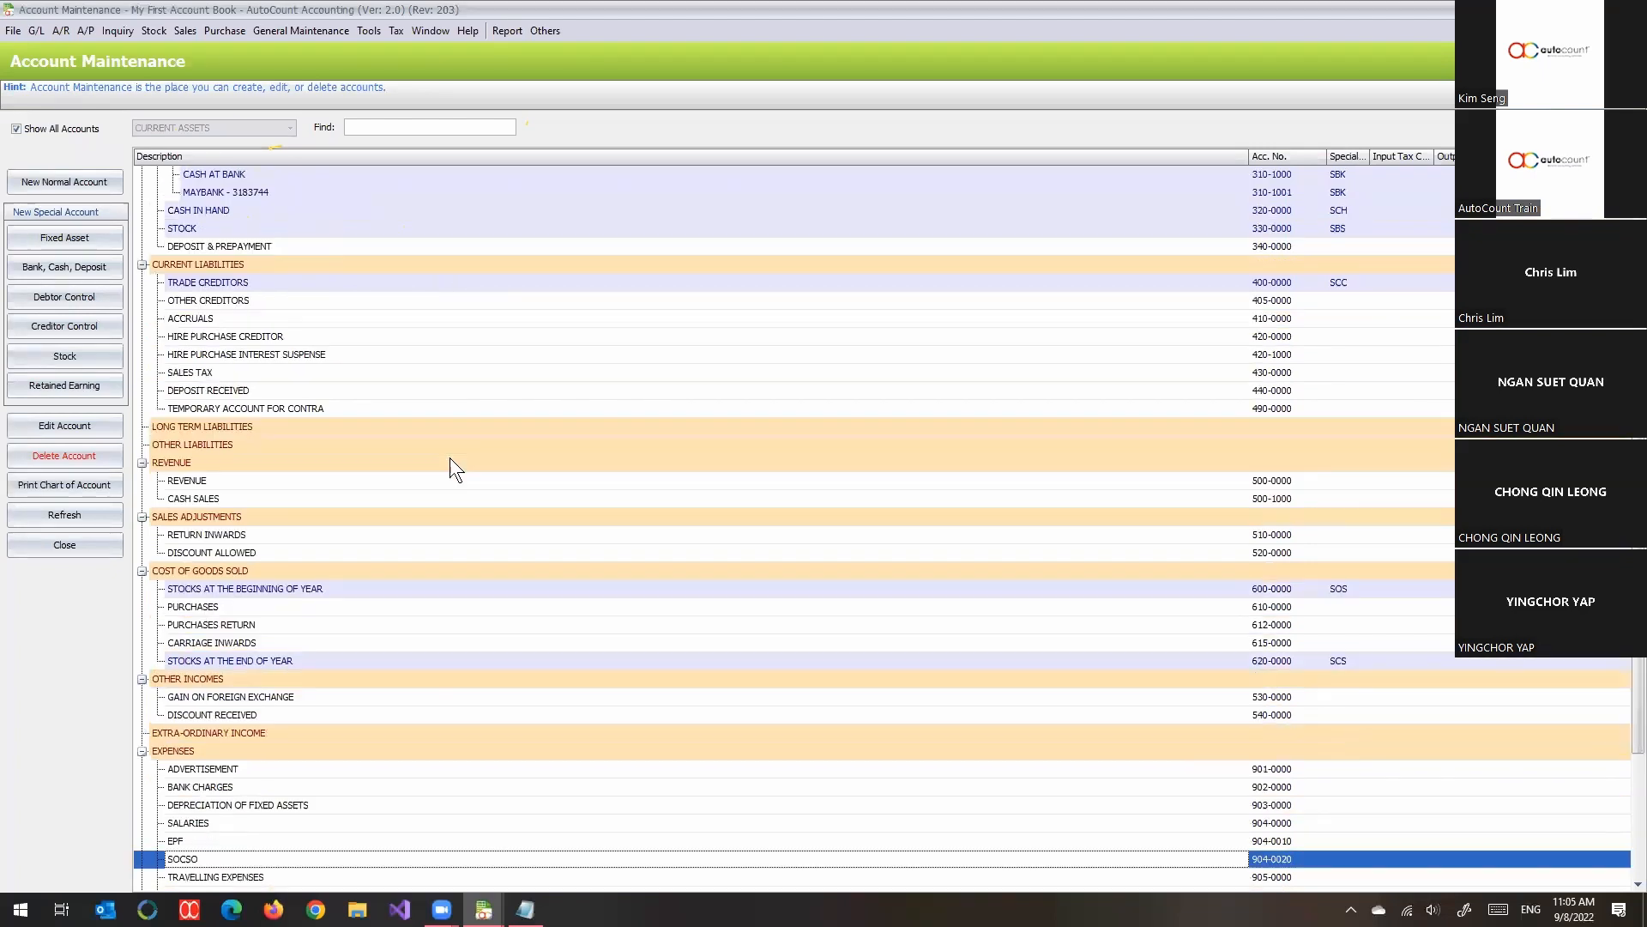
pyautogui.scroll(-3, 450, 454)
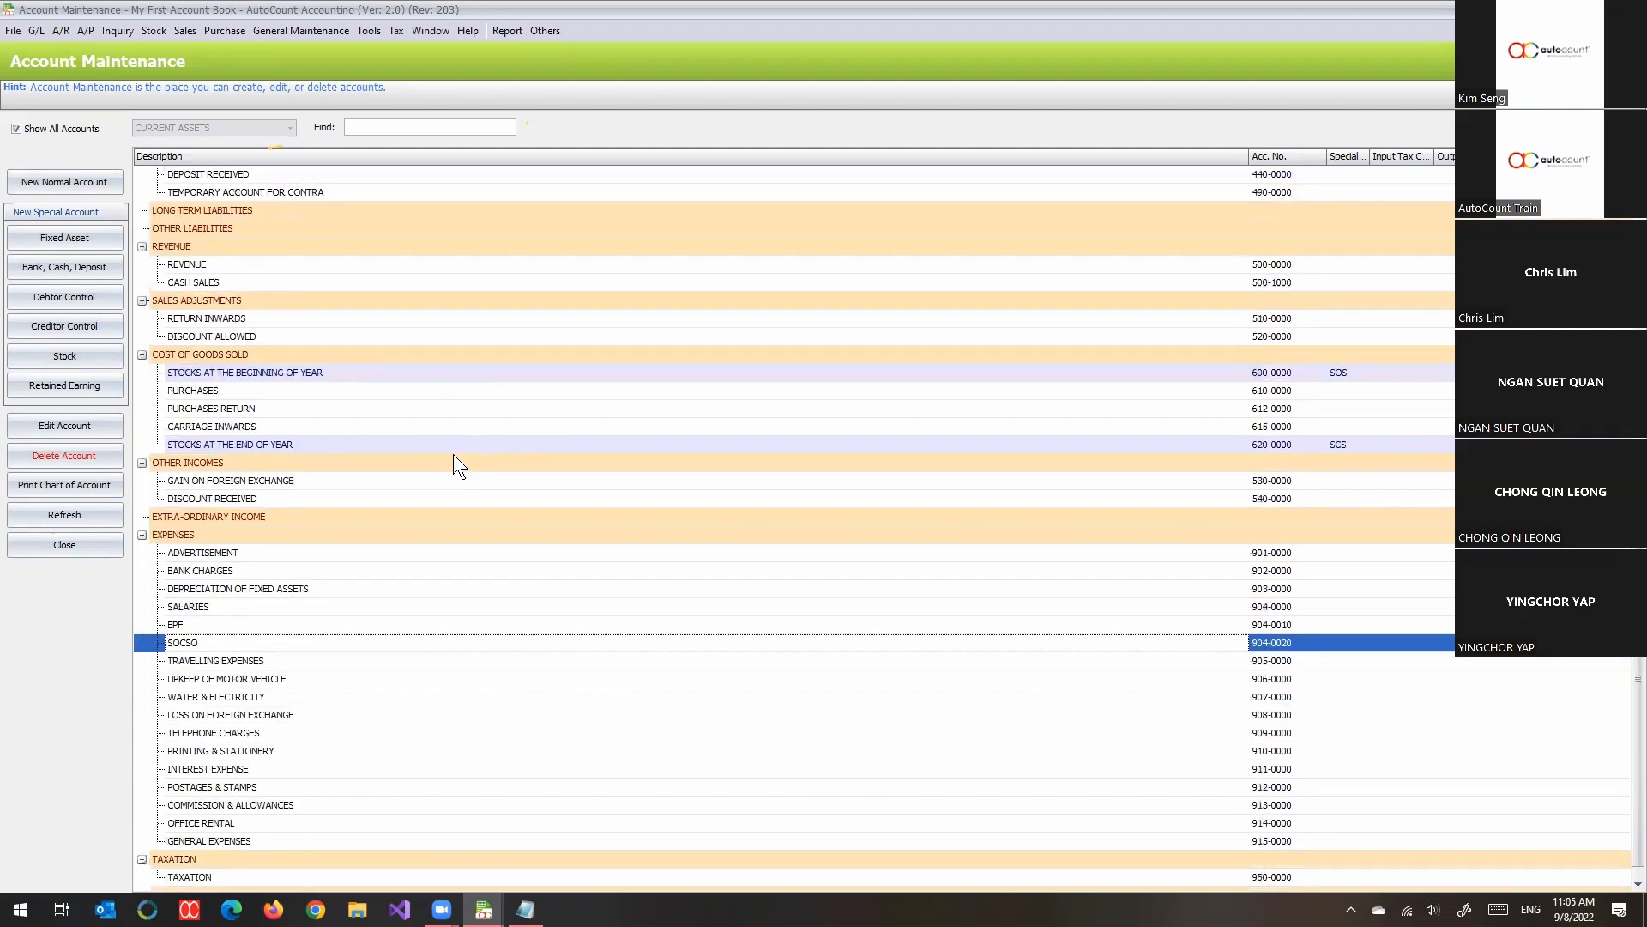
pyautogui.scroll(8, 453, 464)
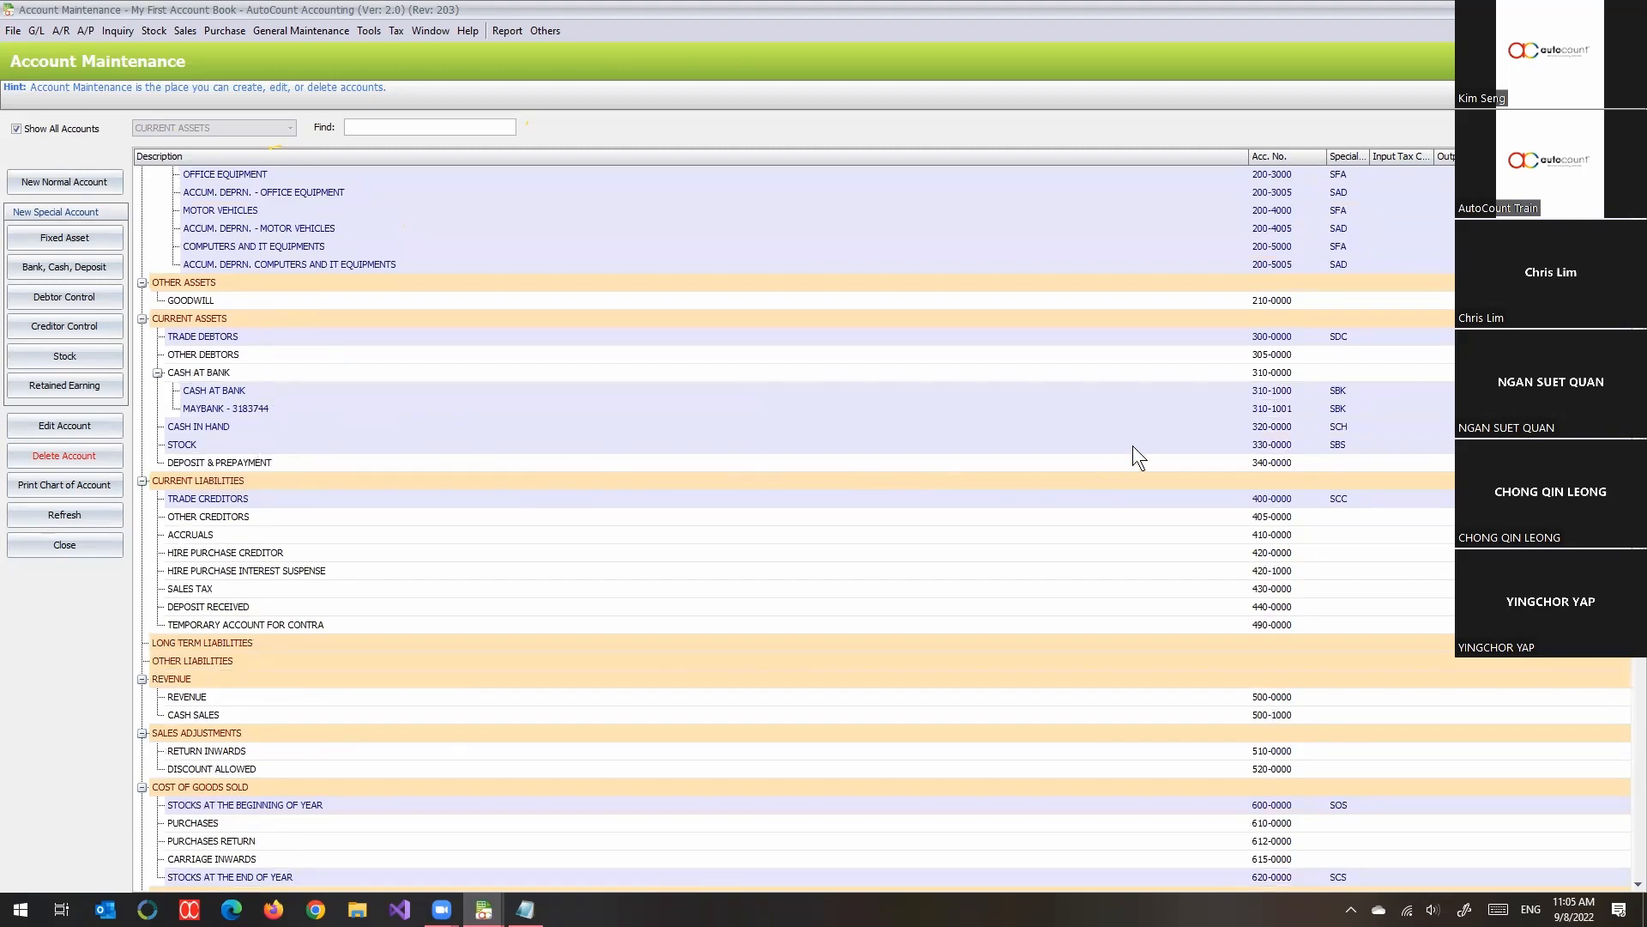
pyautogui.scroll(3, 1133, 445)
pyautogui.click(1277, 302)
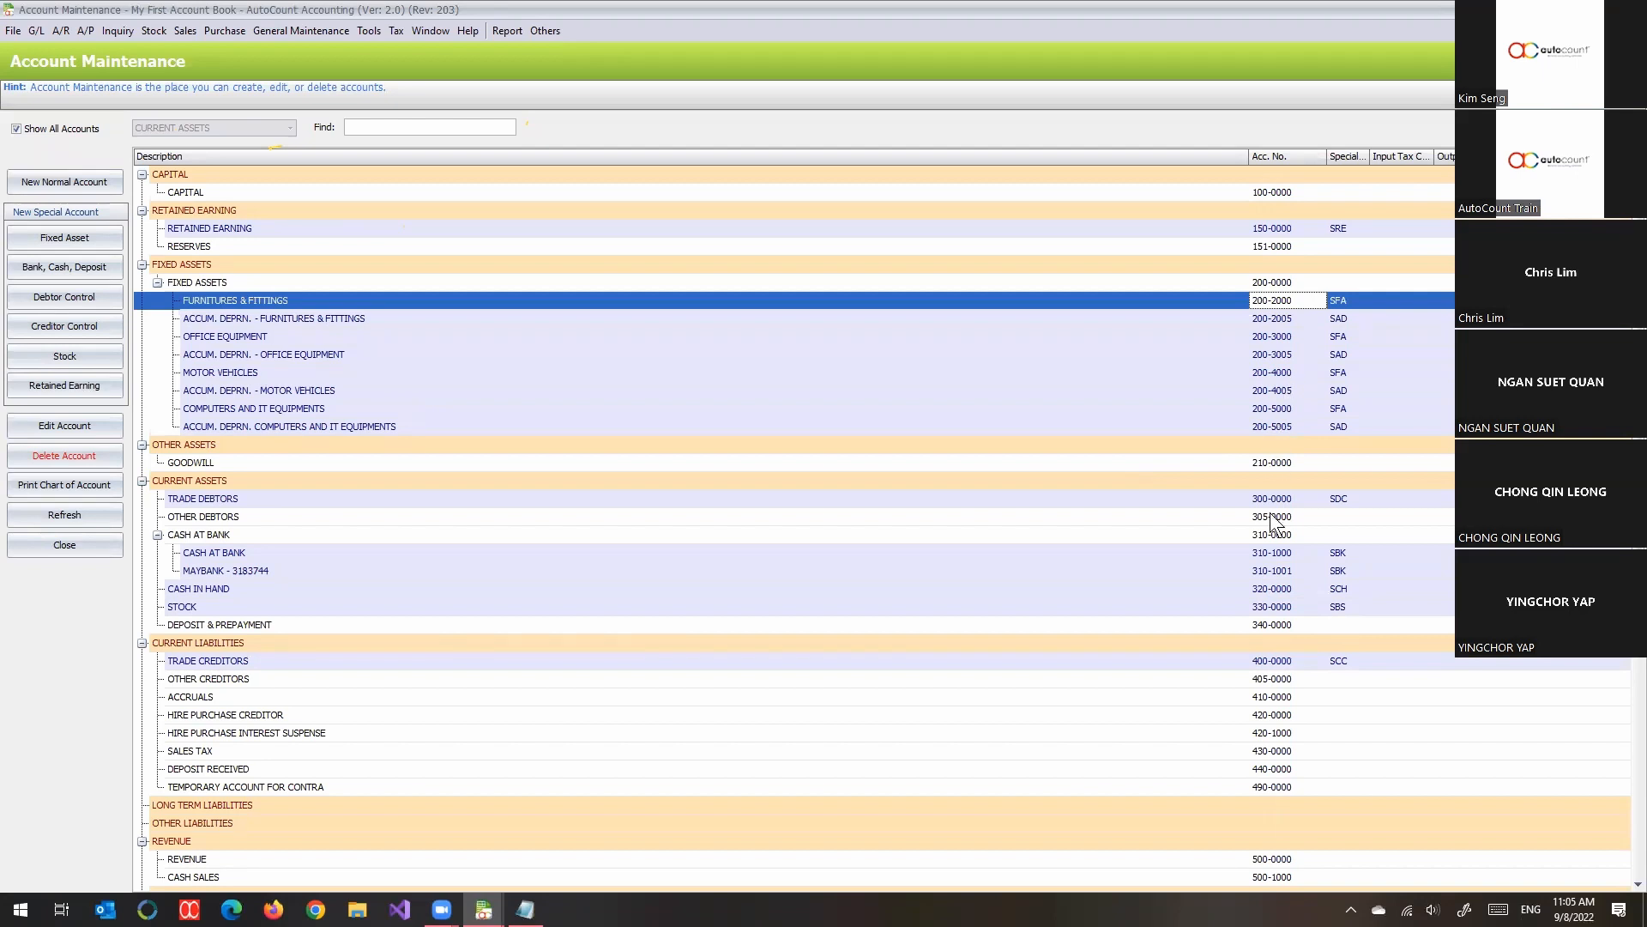
pyautogui.scroll(-11, 1279, 570)
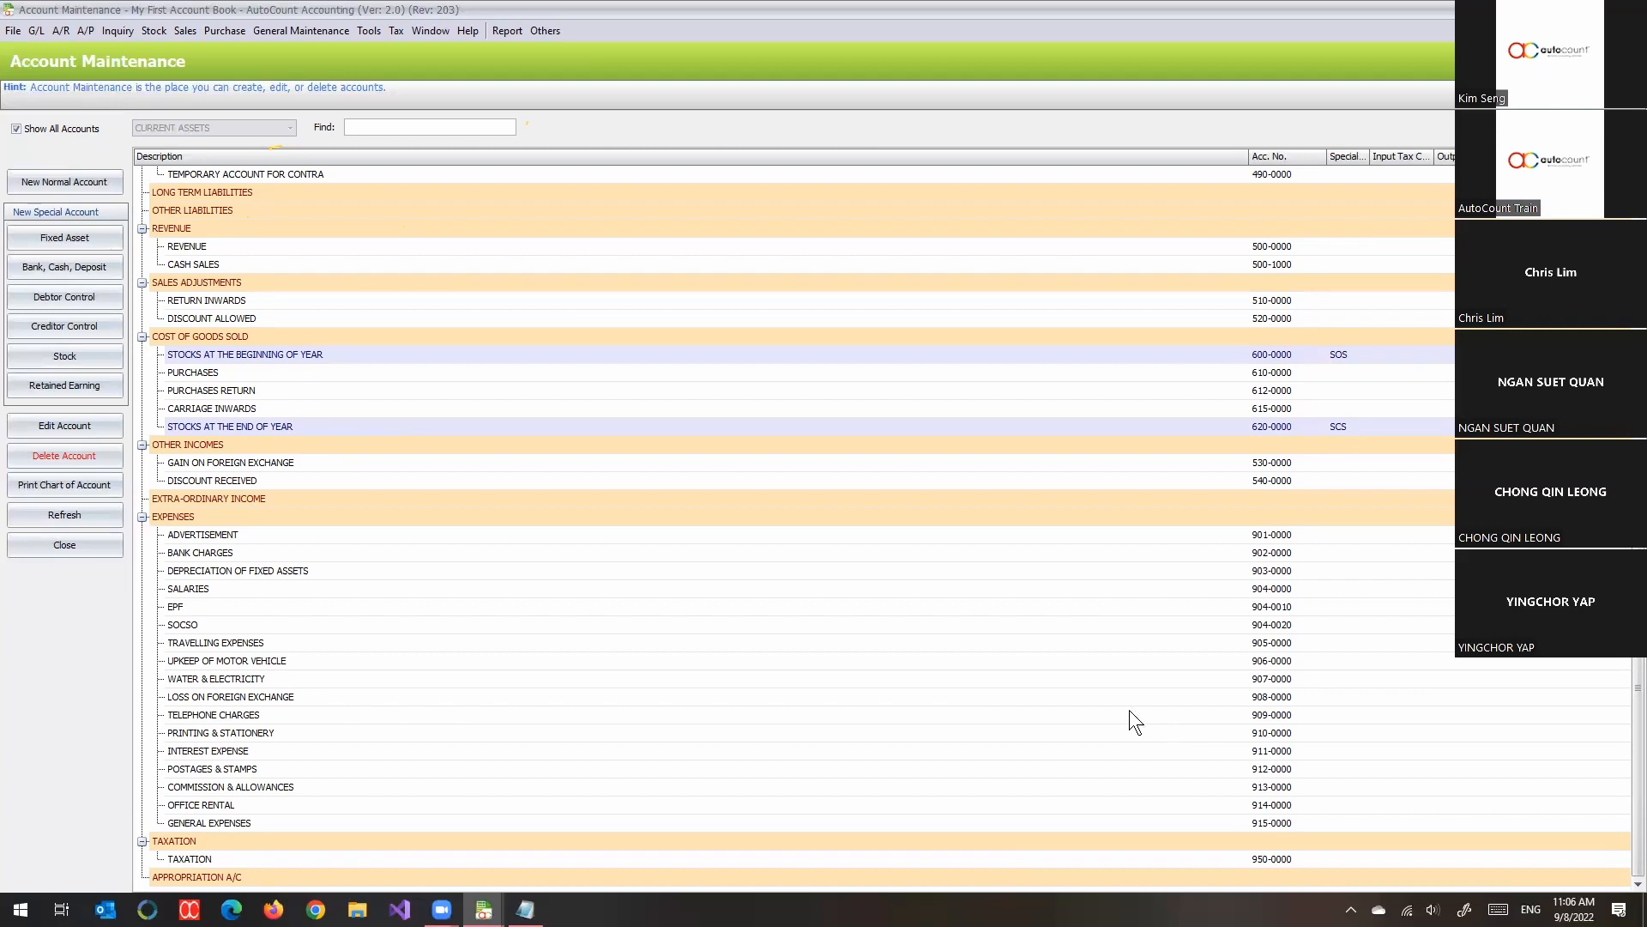
# - Close the chart of accounts and reopen Account Maintenance from the general ledger functions
pyautogui.press('Escape')
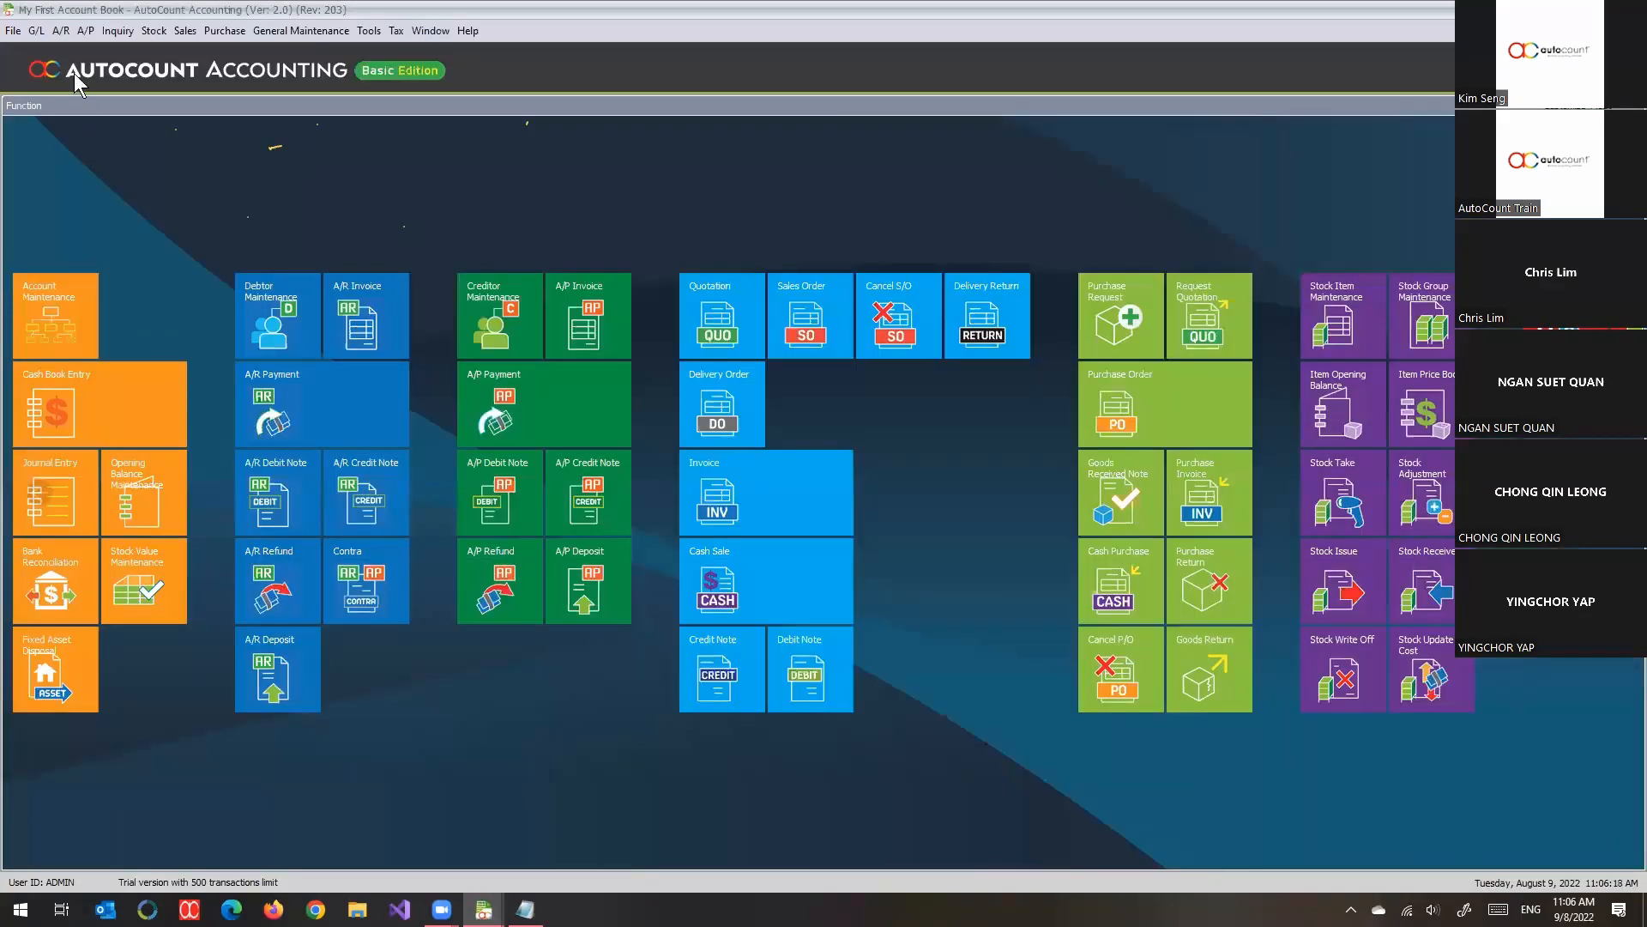
pyautogui.click(63, 34)
pyautogui.moveTo(36, 32)
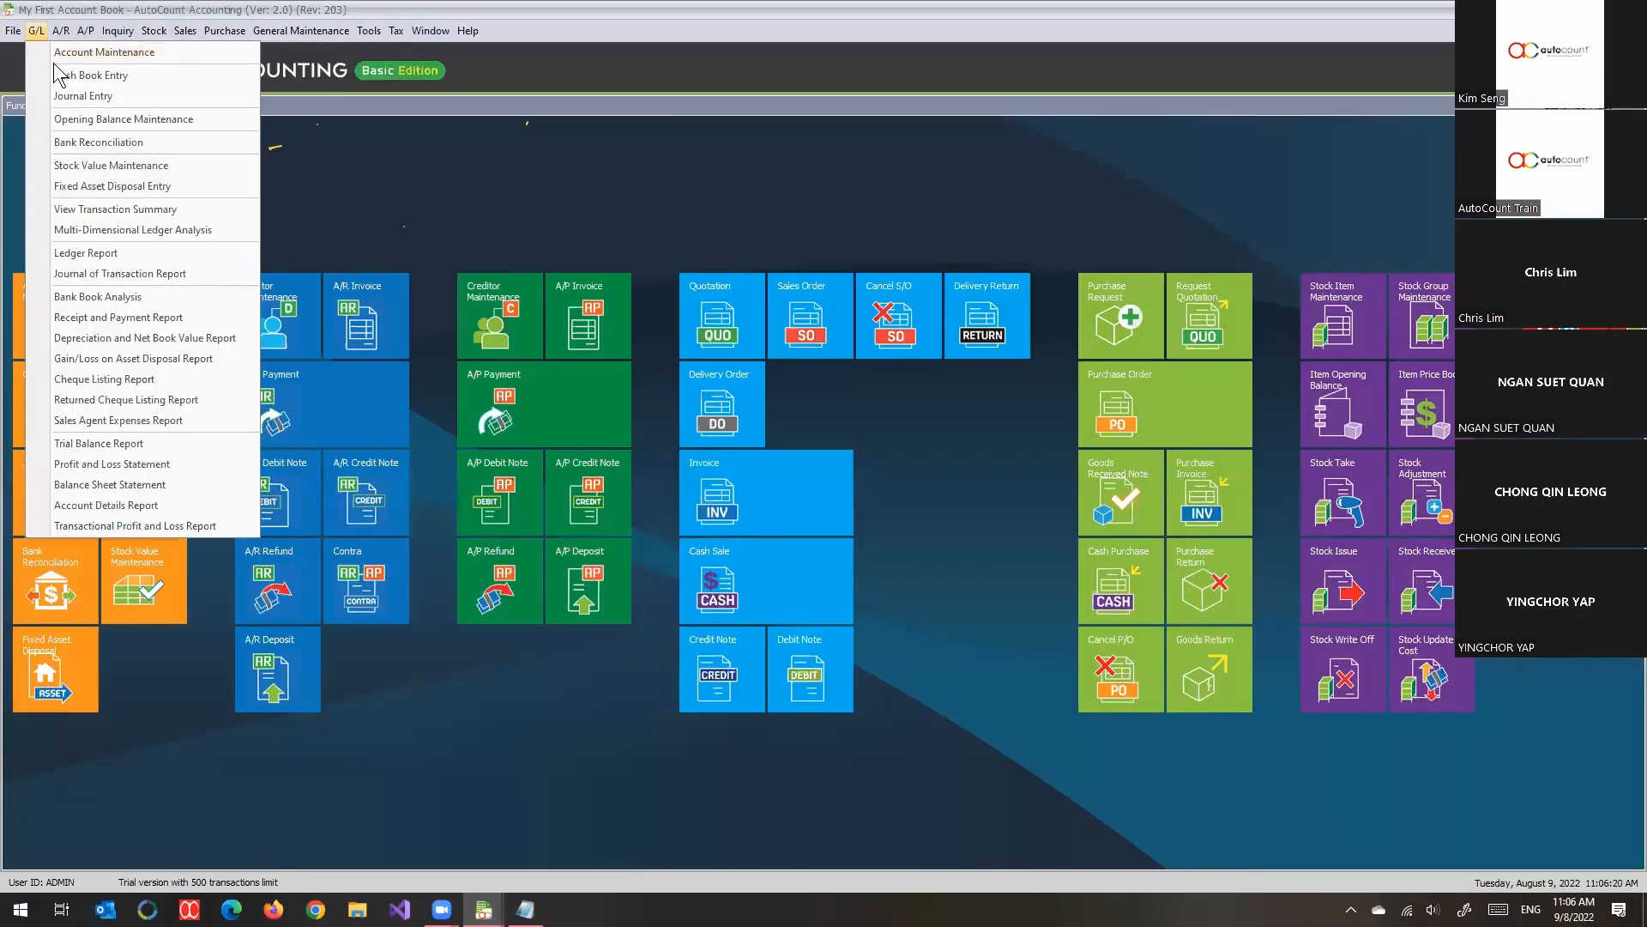
pyautogui.click(57, 55)
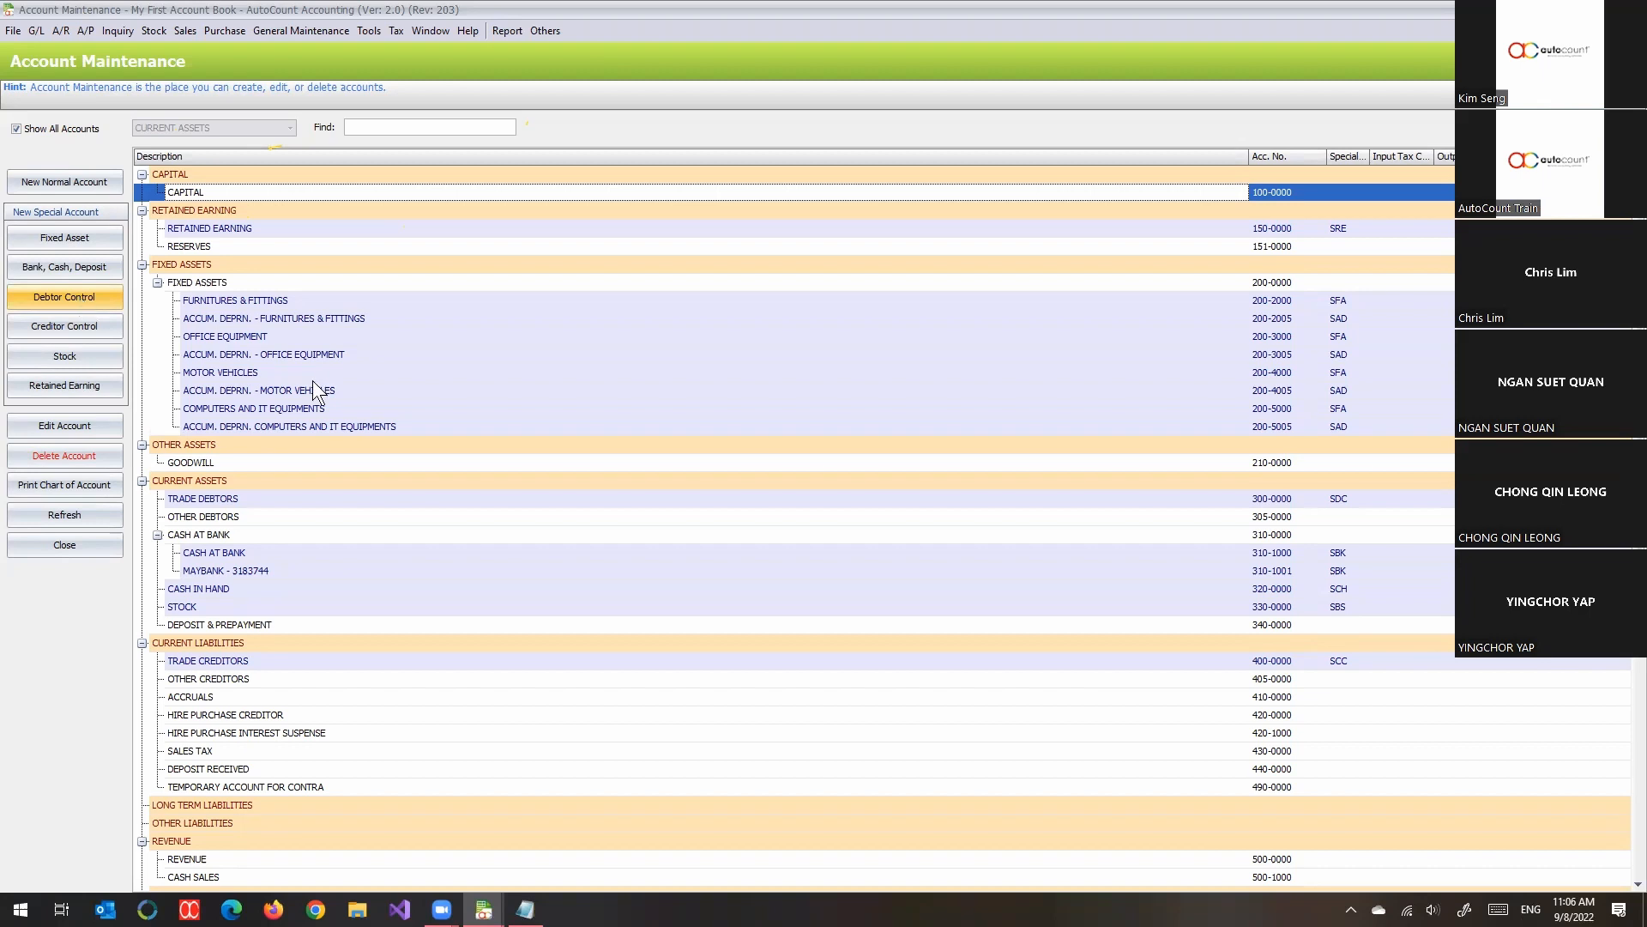
# - Locate the TRADE DEBTORS account under CURRENT ASSETS and widen the Special Account Type column to show its full heading
pyautogui.scroll(-2, 326, 389)
pyautogui.scroll(-1, 329, 399)
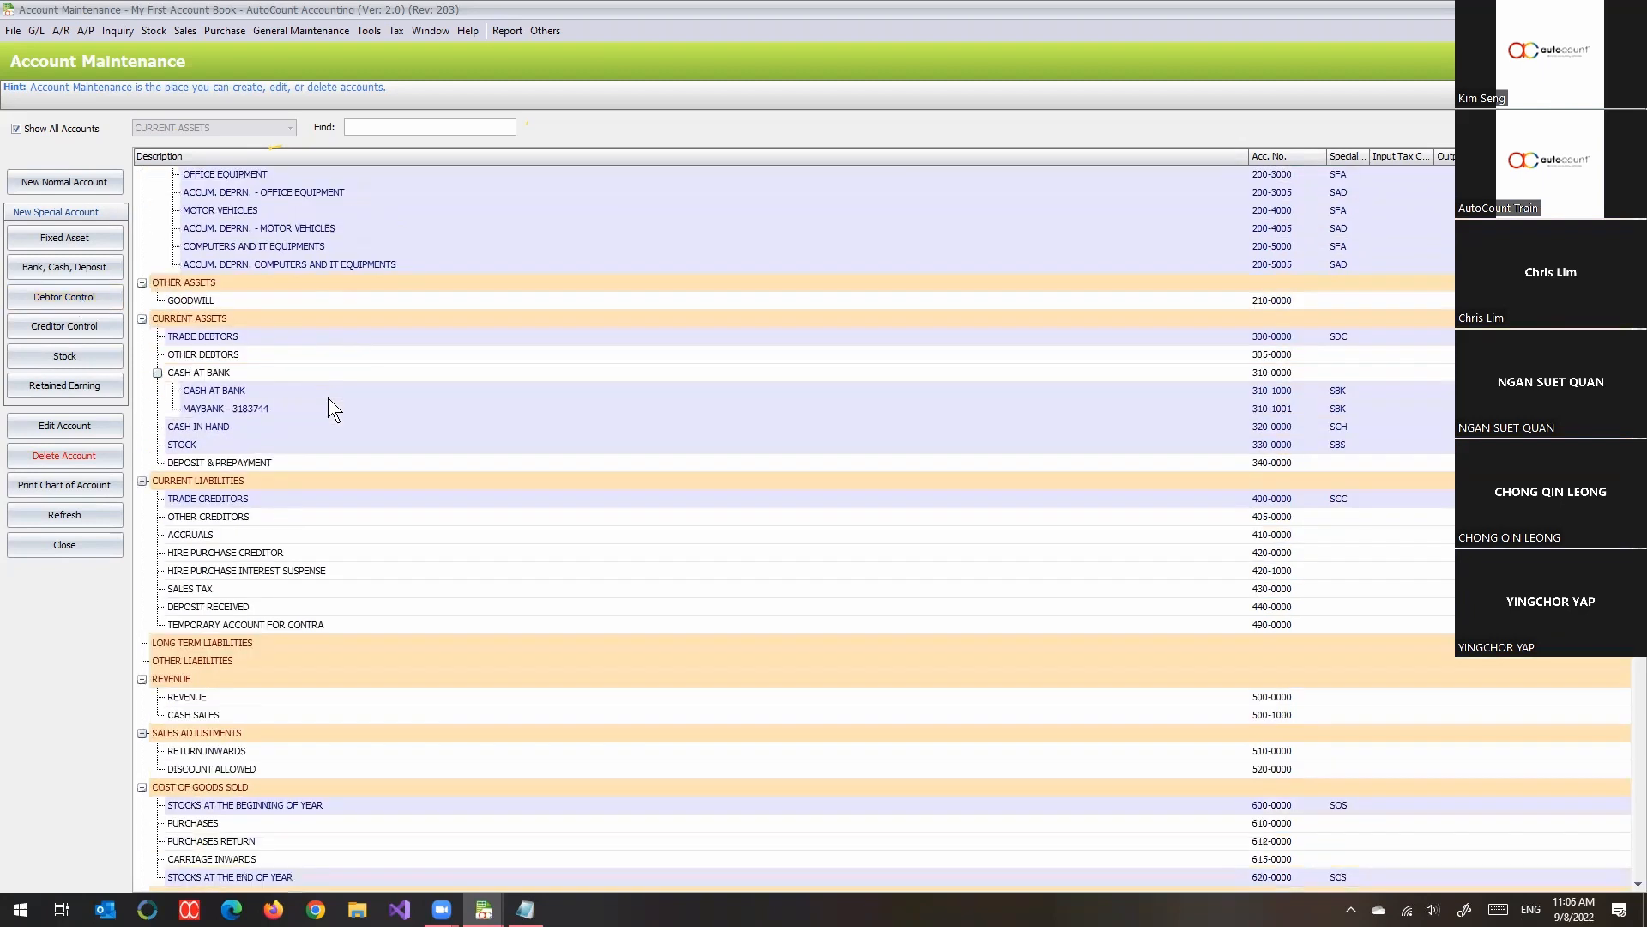
pyautogui.click(305, 337)
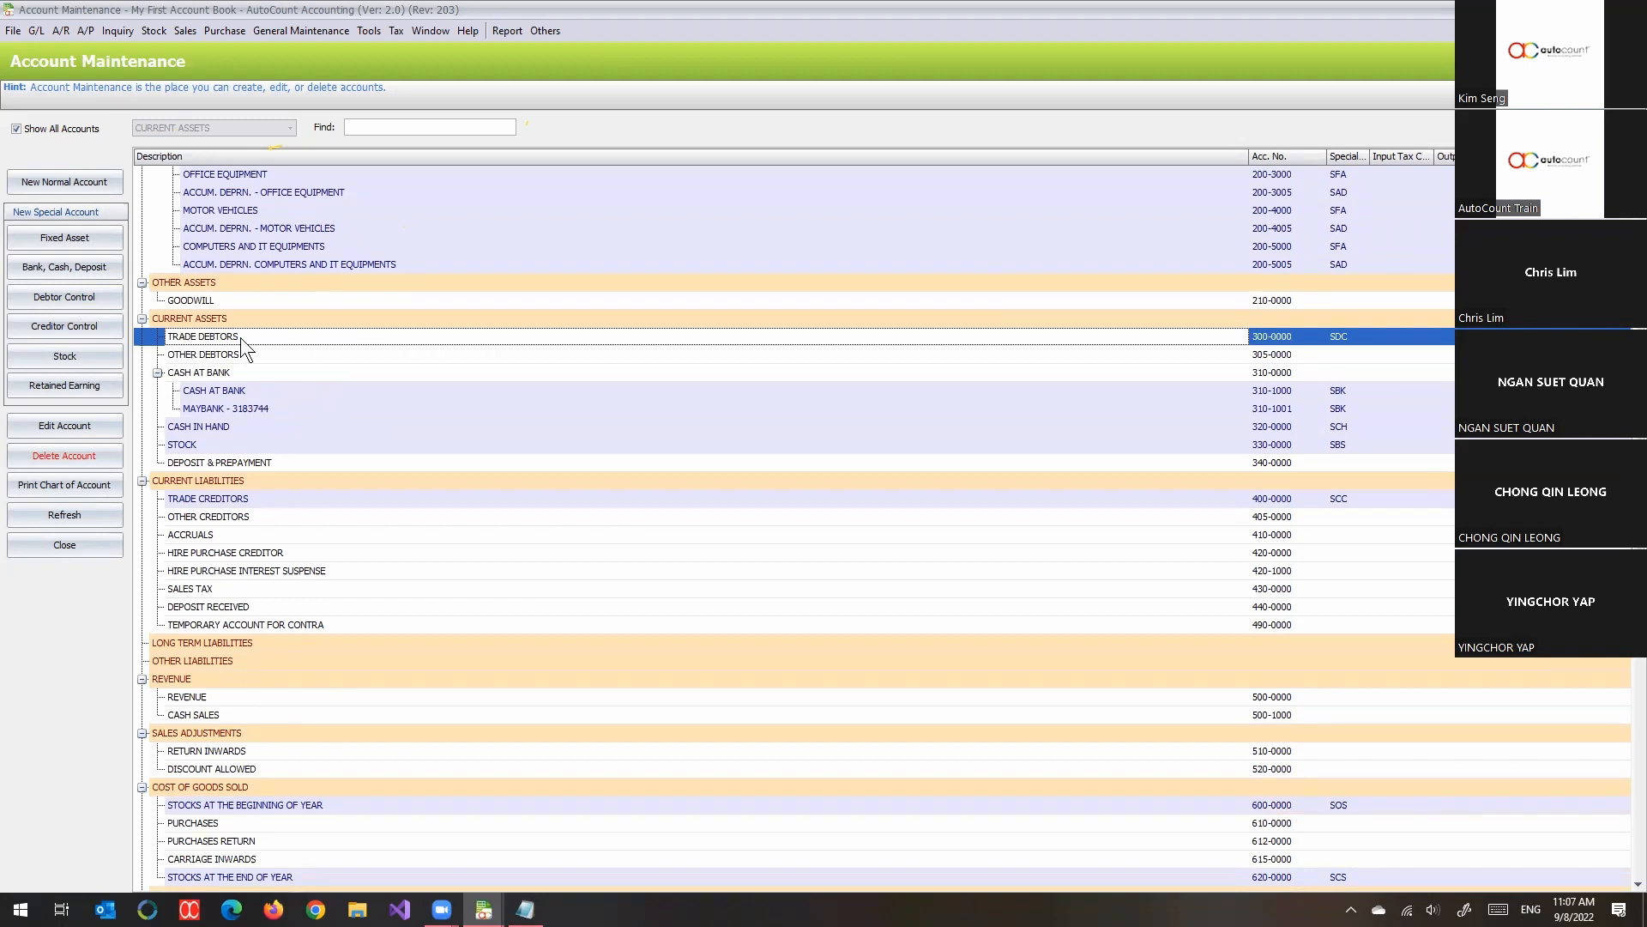
pyautogui.click(1338, 338)
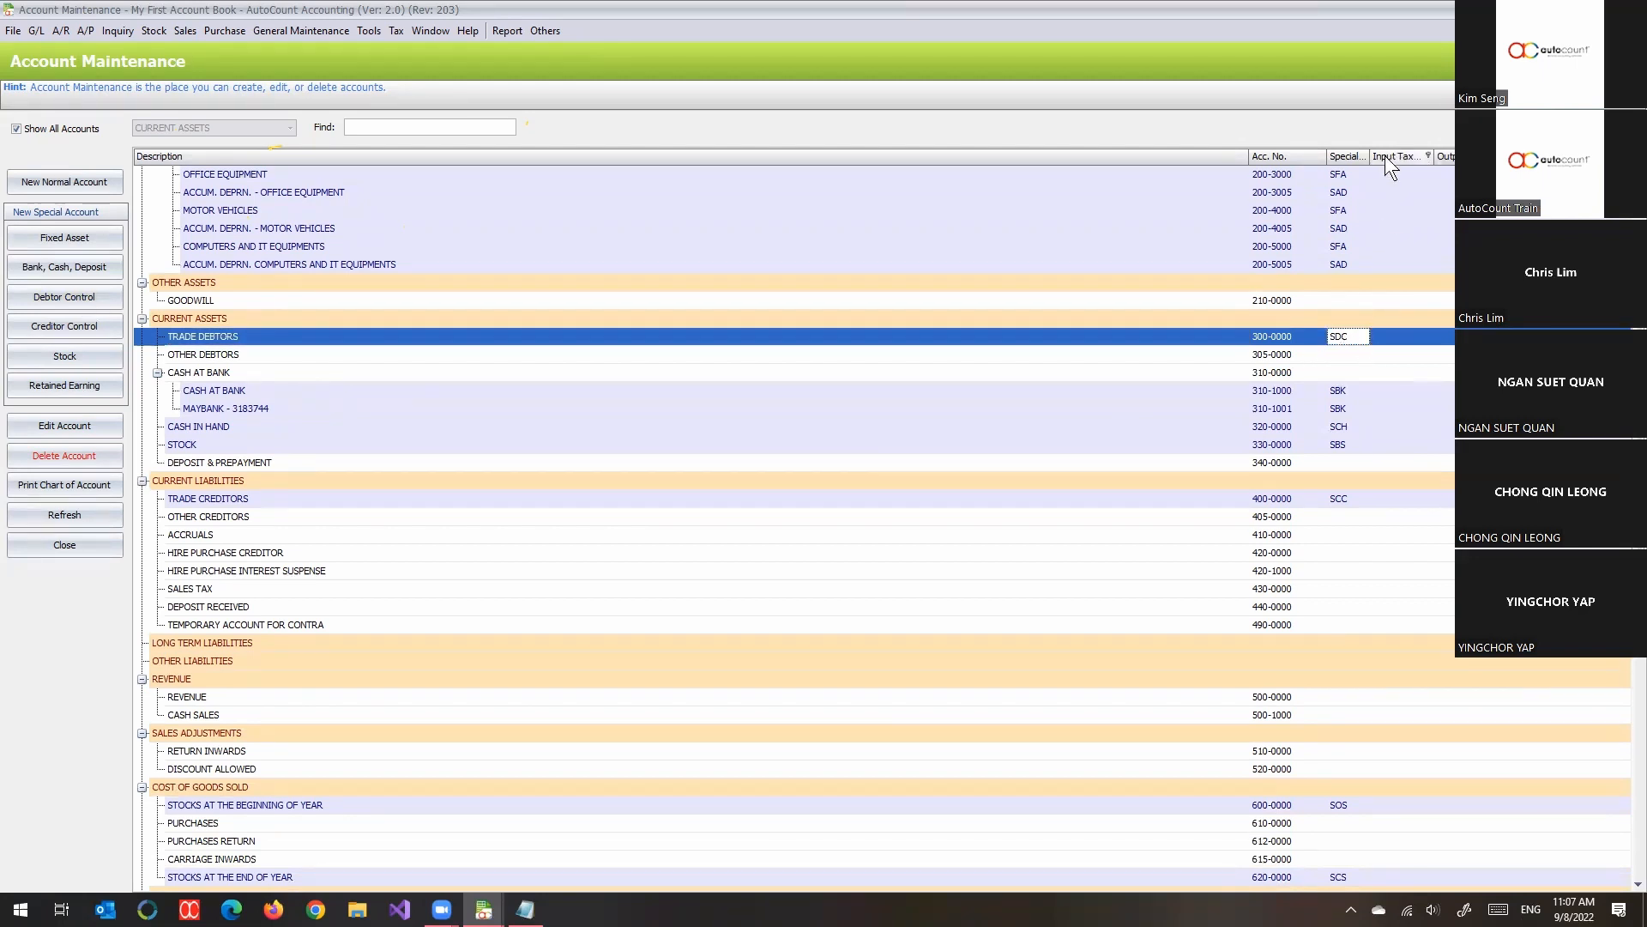
pyautogui.moveTo(1370, 158); pyautogui.dragTo(1425, 171)
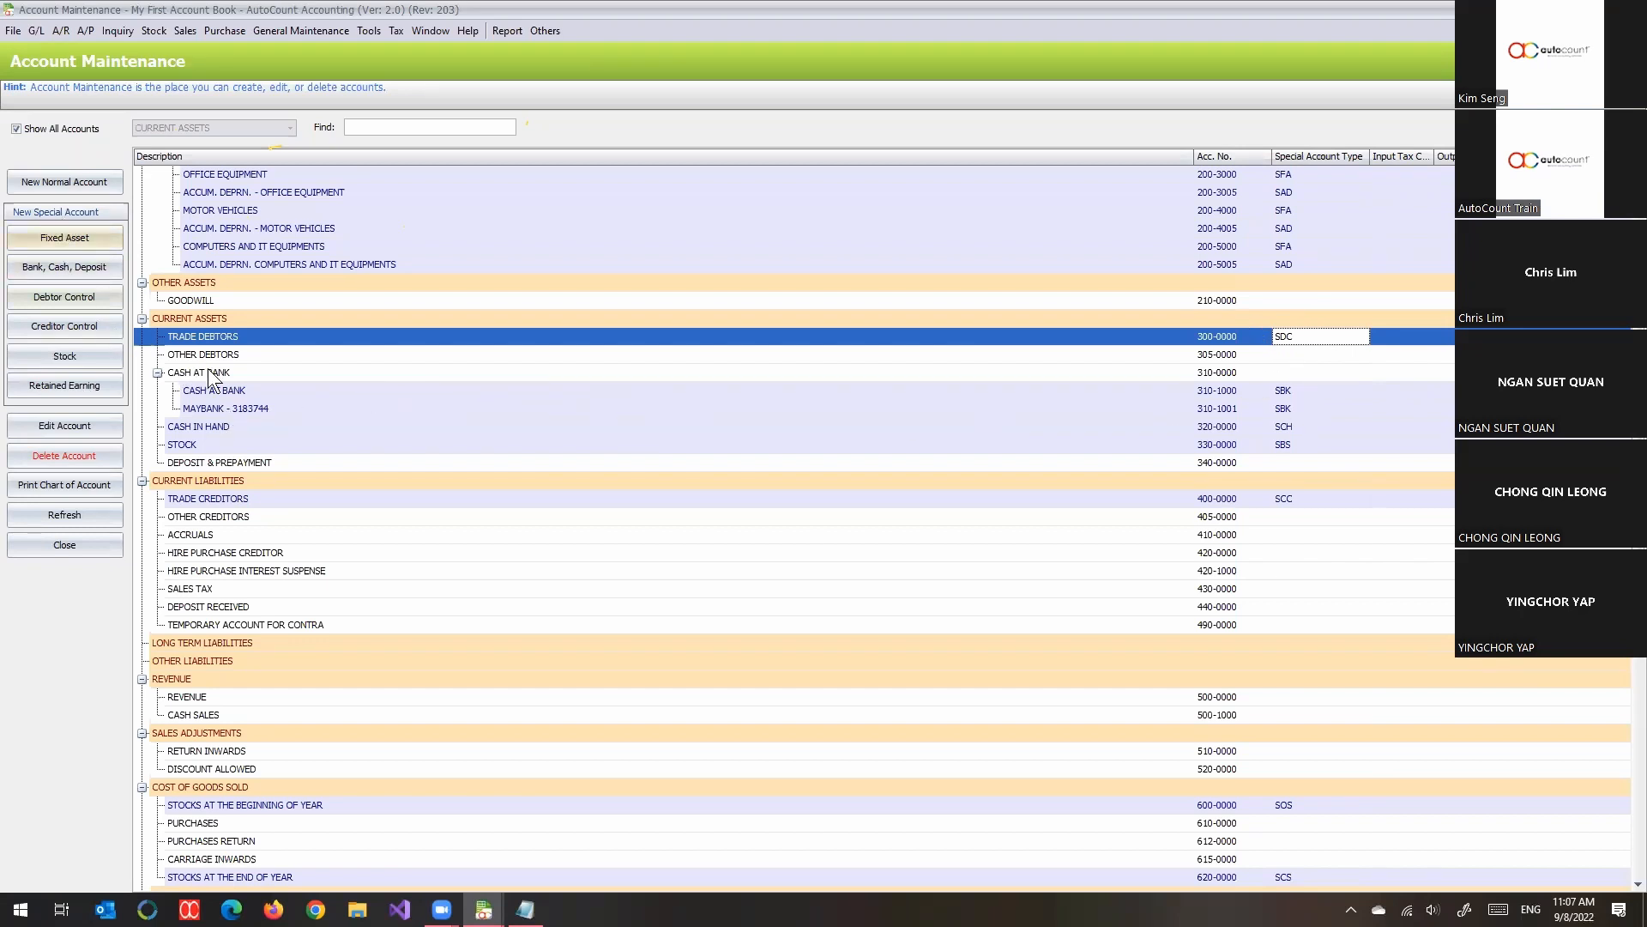
# - Examine the special account types of CASH AT BANK, CASH IN HAND and TRADE DEBTORS, and the debtor control function for CURRENT ASSETS
pyautogui.click(1299, 393)
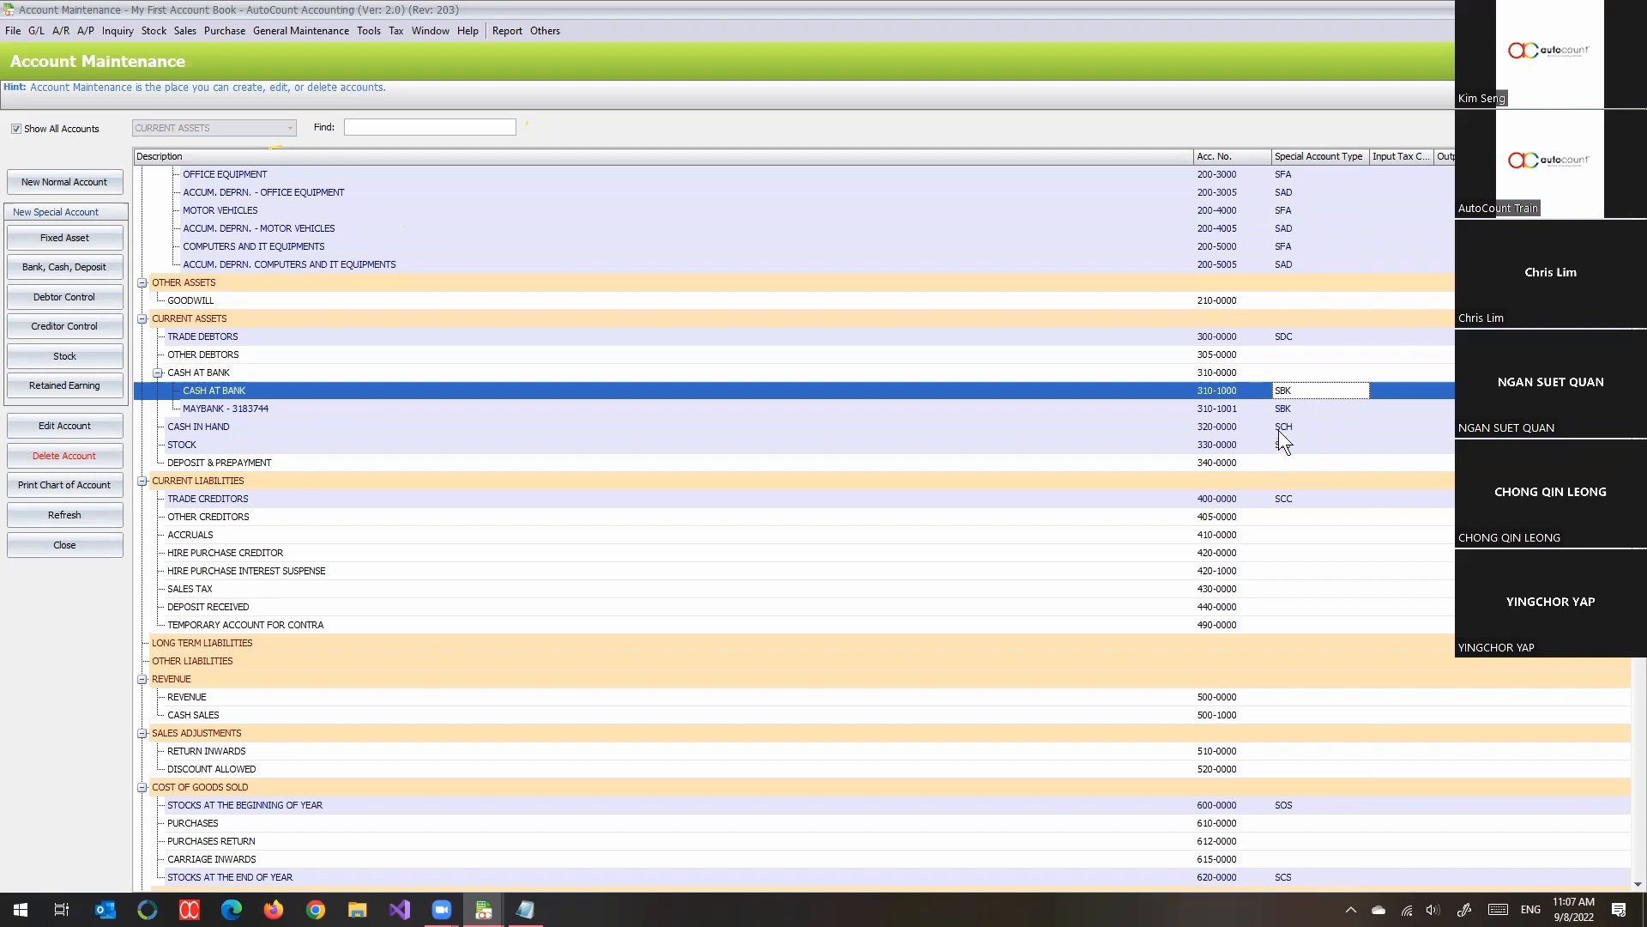
pyautogui.click(1302, 430)
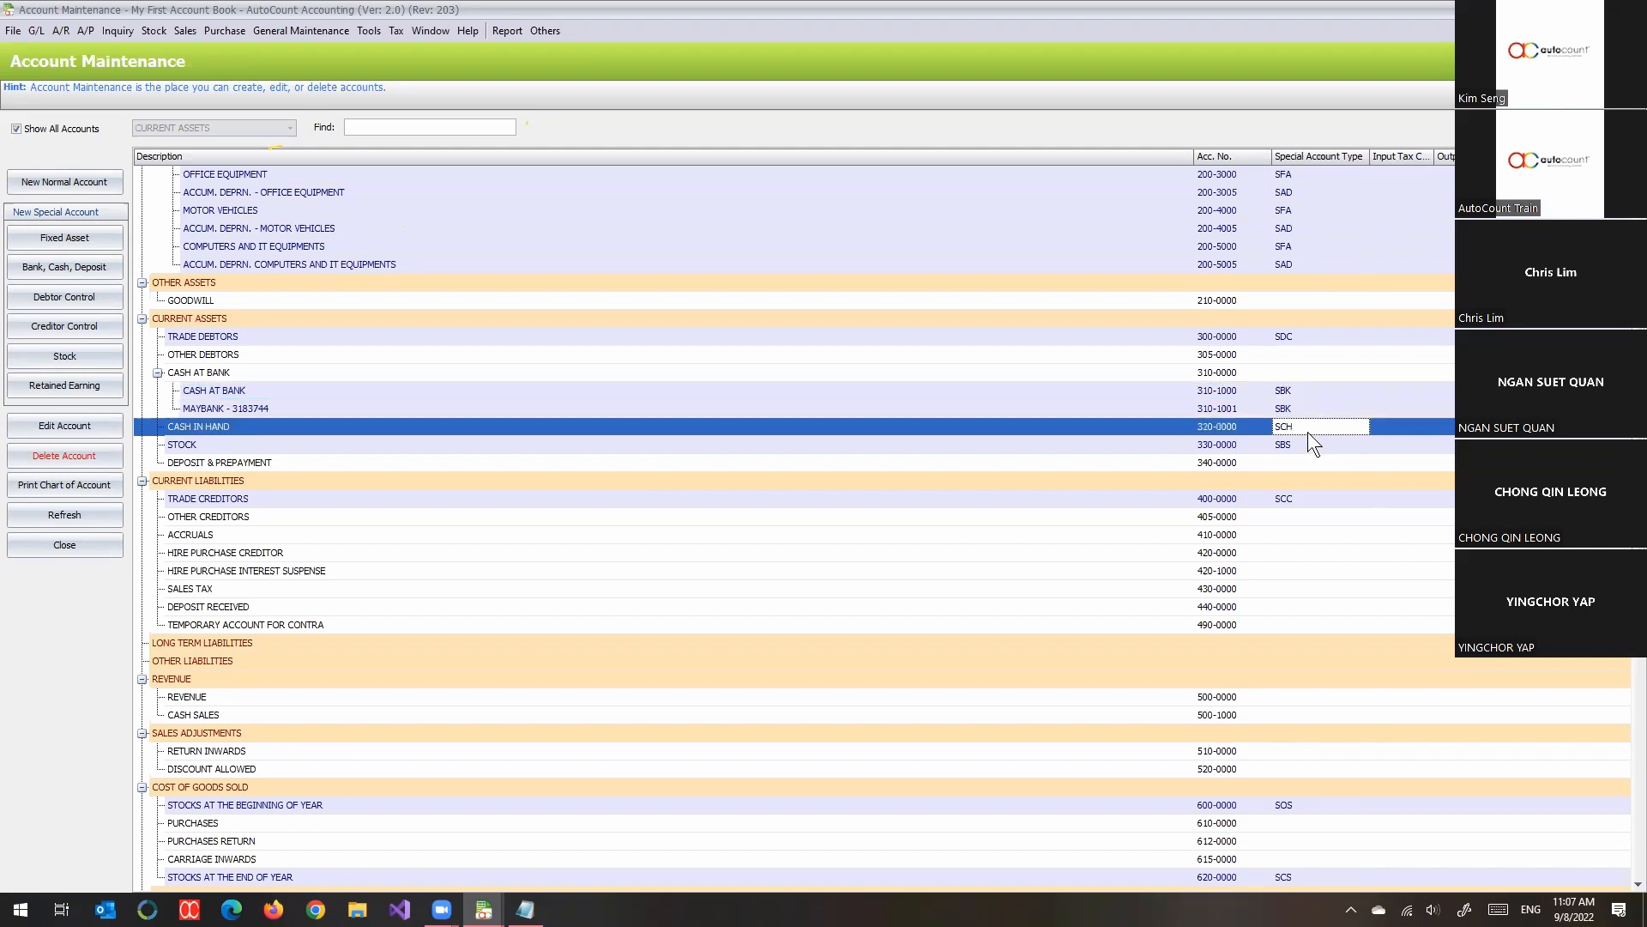
pyautogui.click(1288, 342)
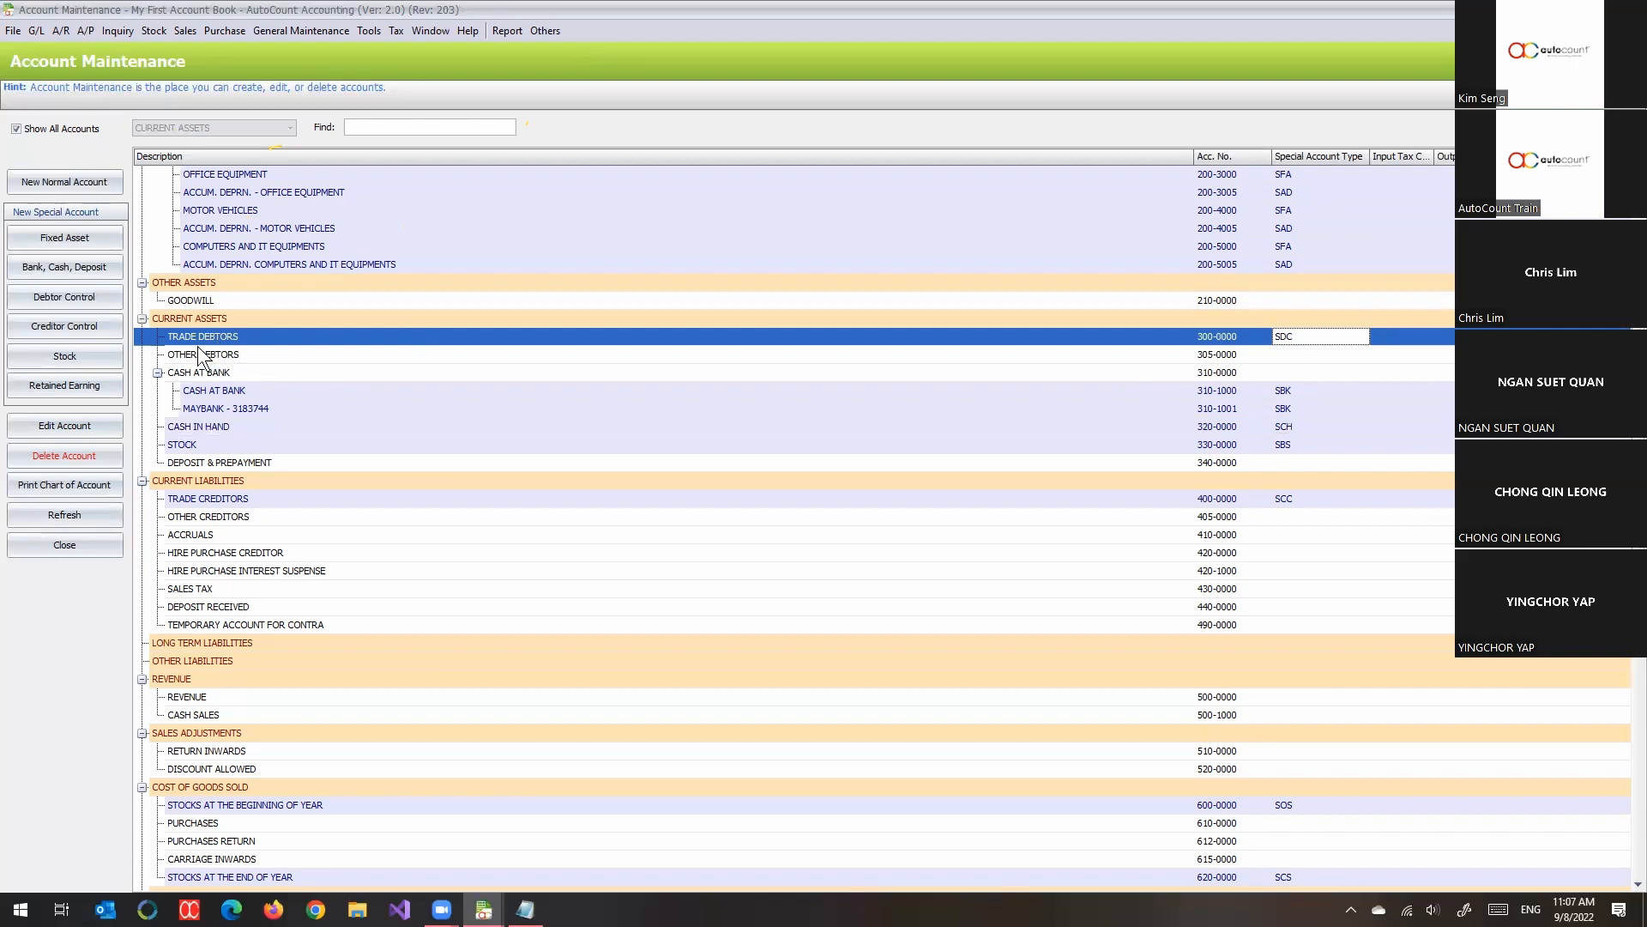
pyautogui.click(197, 317)
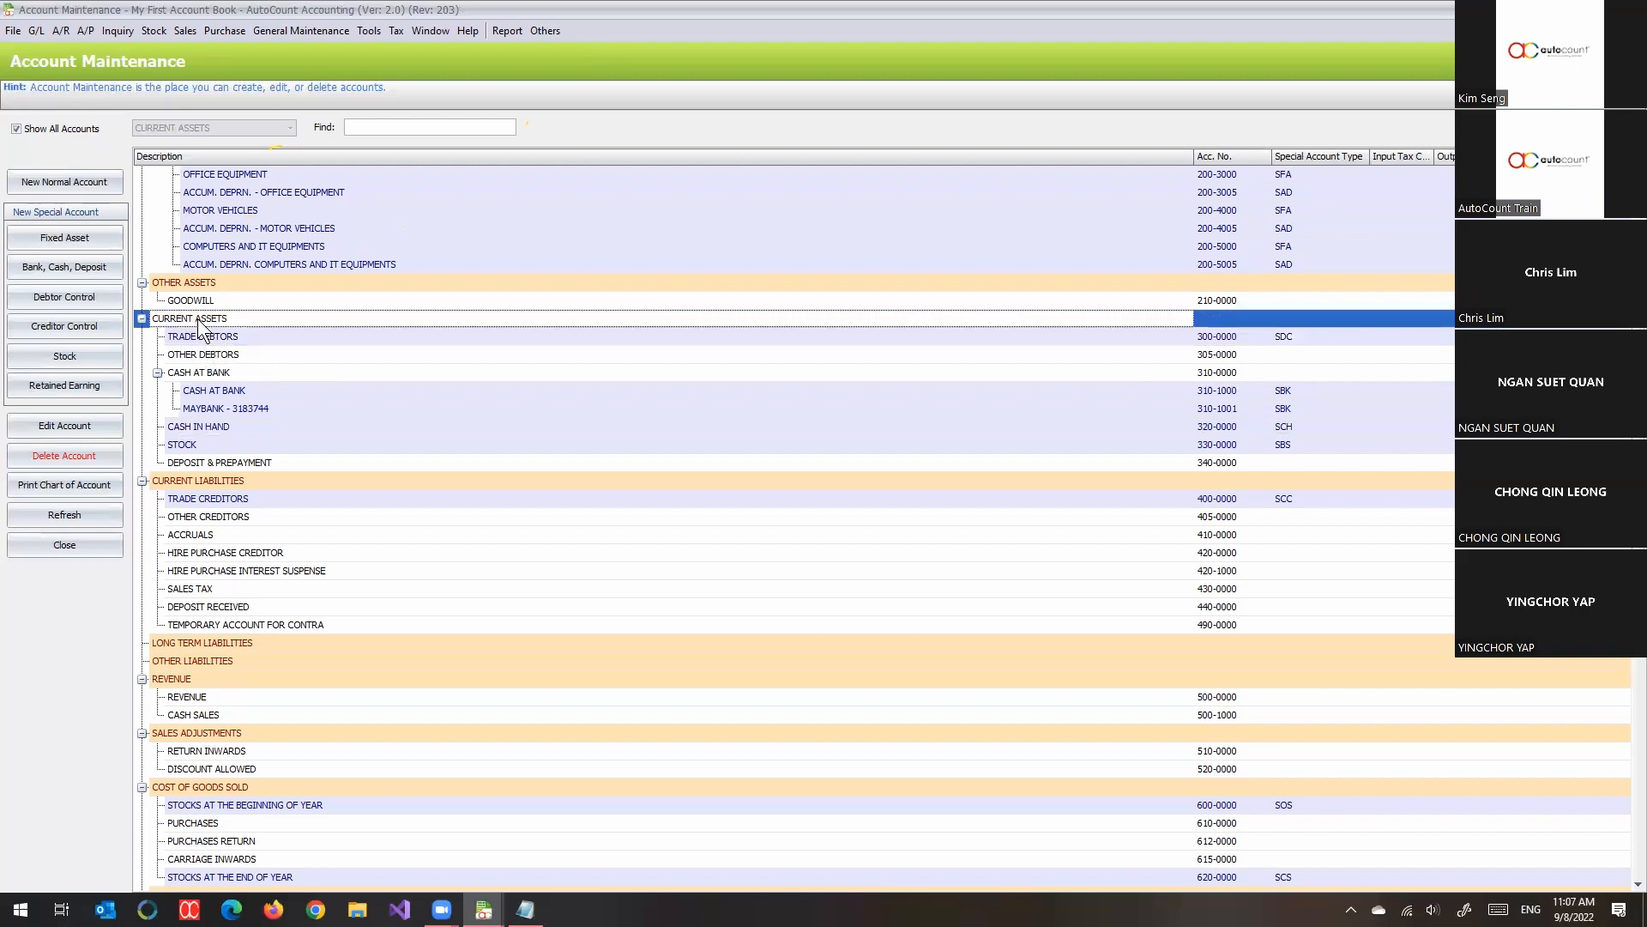
pyautogui.click(70, 292)
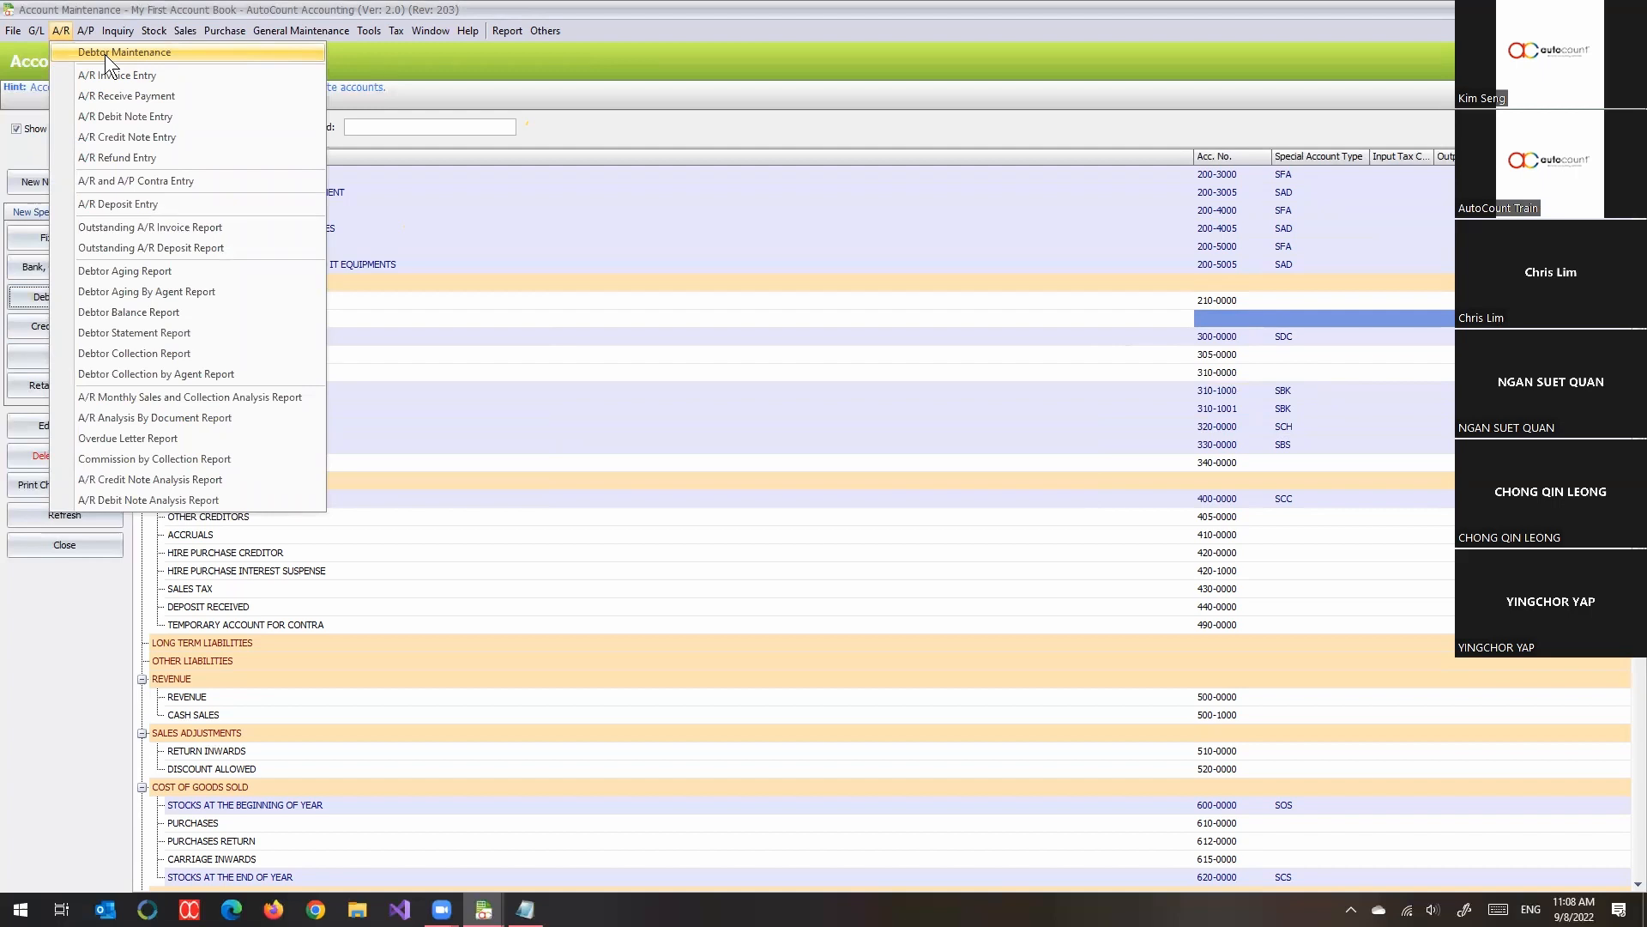
# - Start a new debtor in Debtor Maintenance and enter COMPANY A as the company name
pyautogui.click(195, 54)
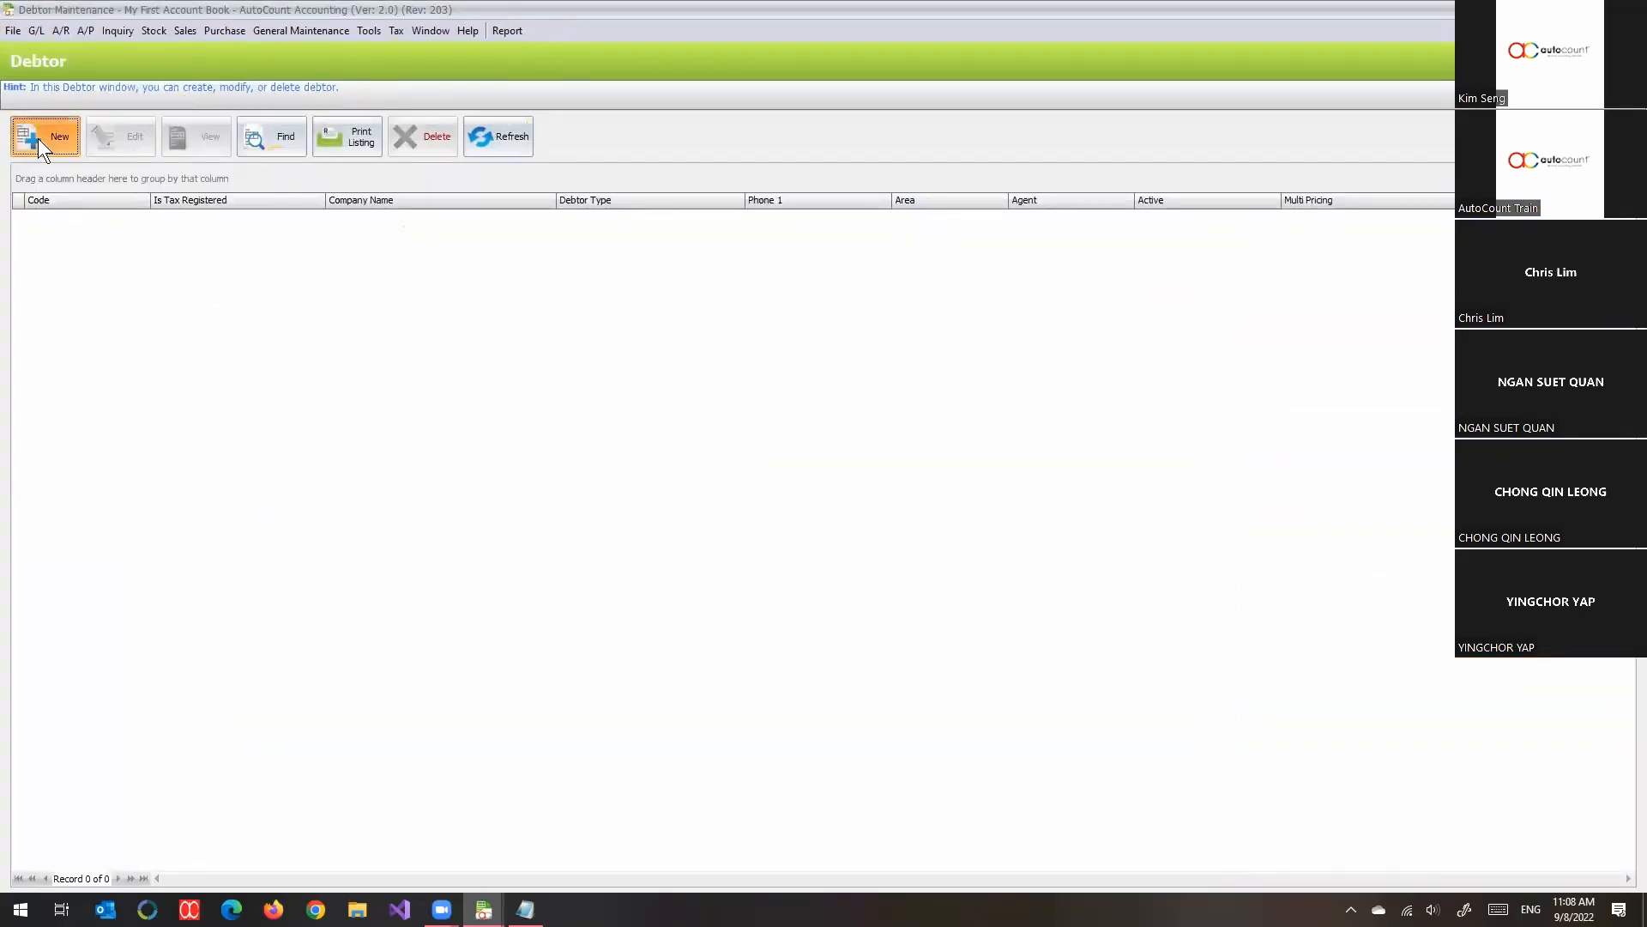
pyautogui.click(37, 137)
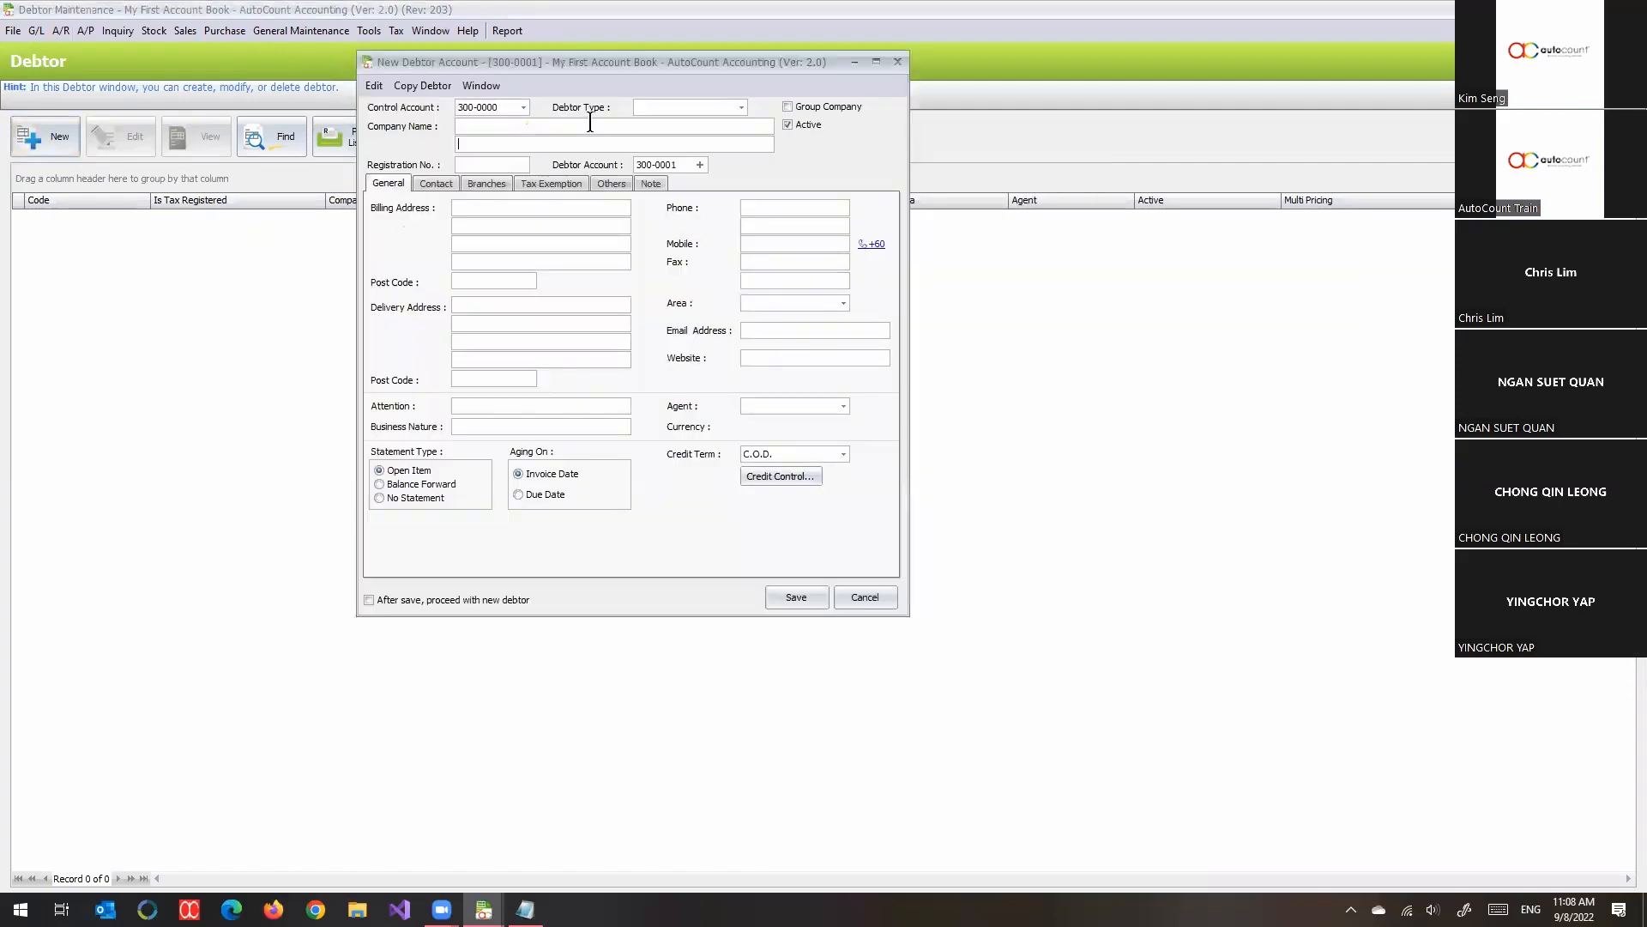
pyautogui.click(591, 126)
pyautogui.write('AB')
pyautogui.press('BackSpace')
pyautogui.press('BackSpace')
pyautogui.write('ANY')
pyautogui.press('Tab')
pyautogui.write('COMPAN')
pyautogui.press('BackSpace')
pyautogui.press('BackSpace')
pyautogui.press('BackSpace')
pyautogui.press('BackSpace')
pyautogui.press('BackSpace')
pyautogui.press('BackSpace')
# - Select 300-0000 TRADE DEBTORS as the new debtor's control account and check the debtor account code
pyautogui.click(522, 109)
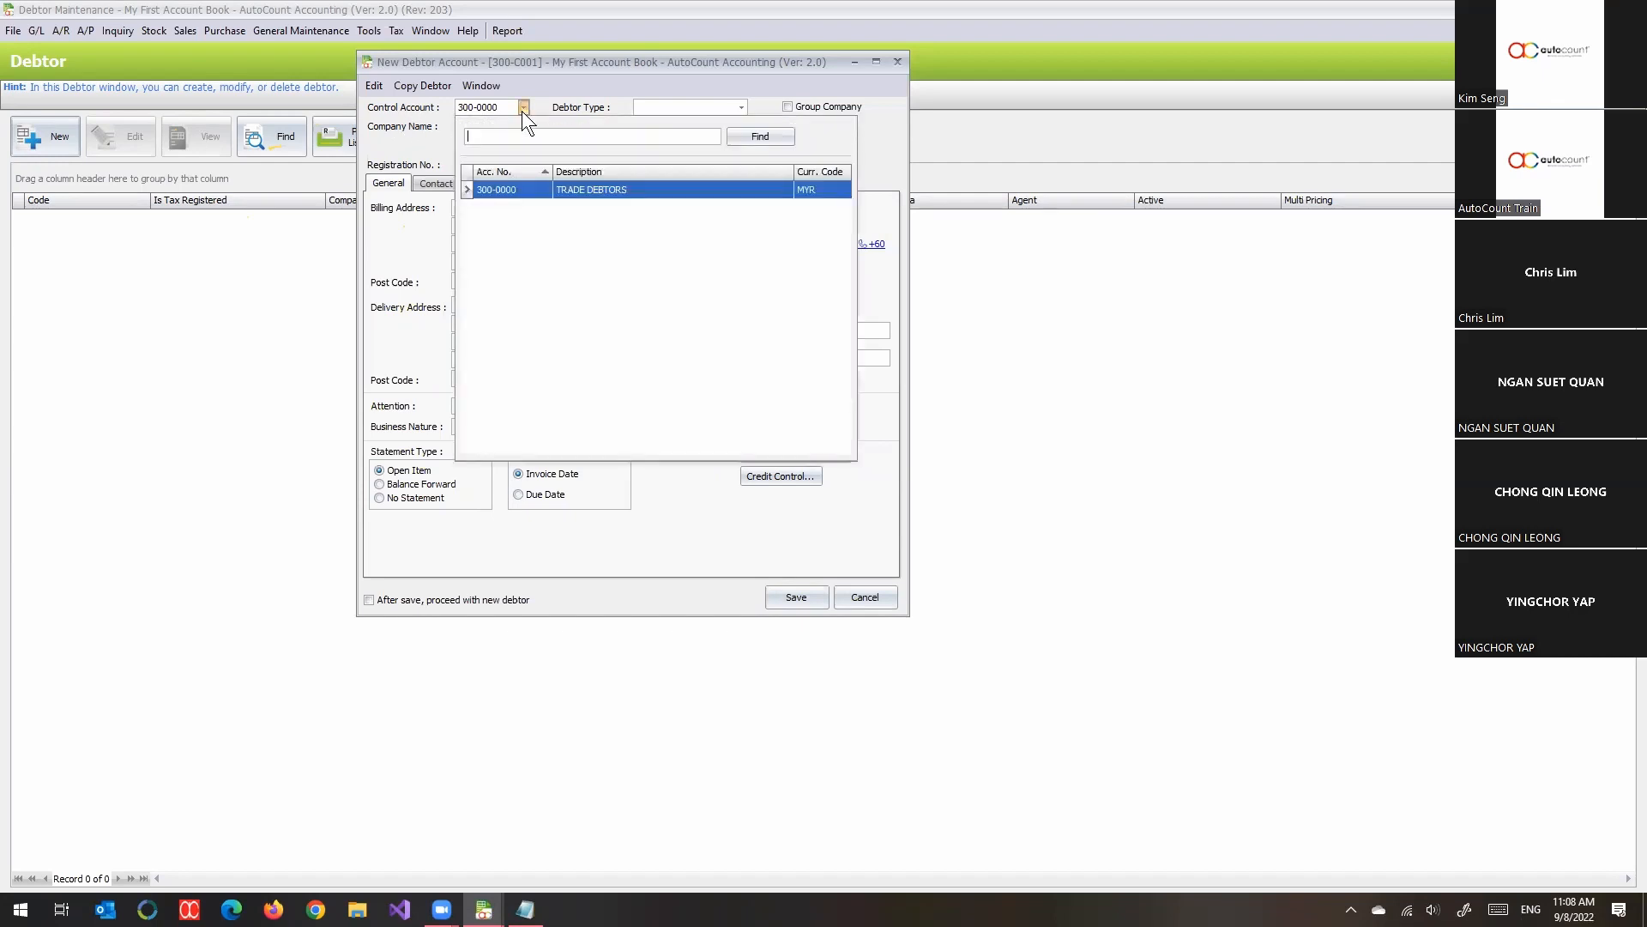
pyautogui.click(630, 193)
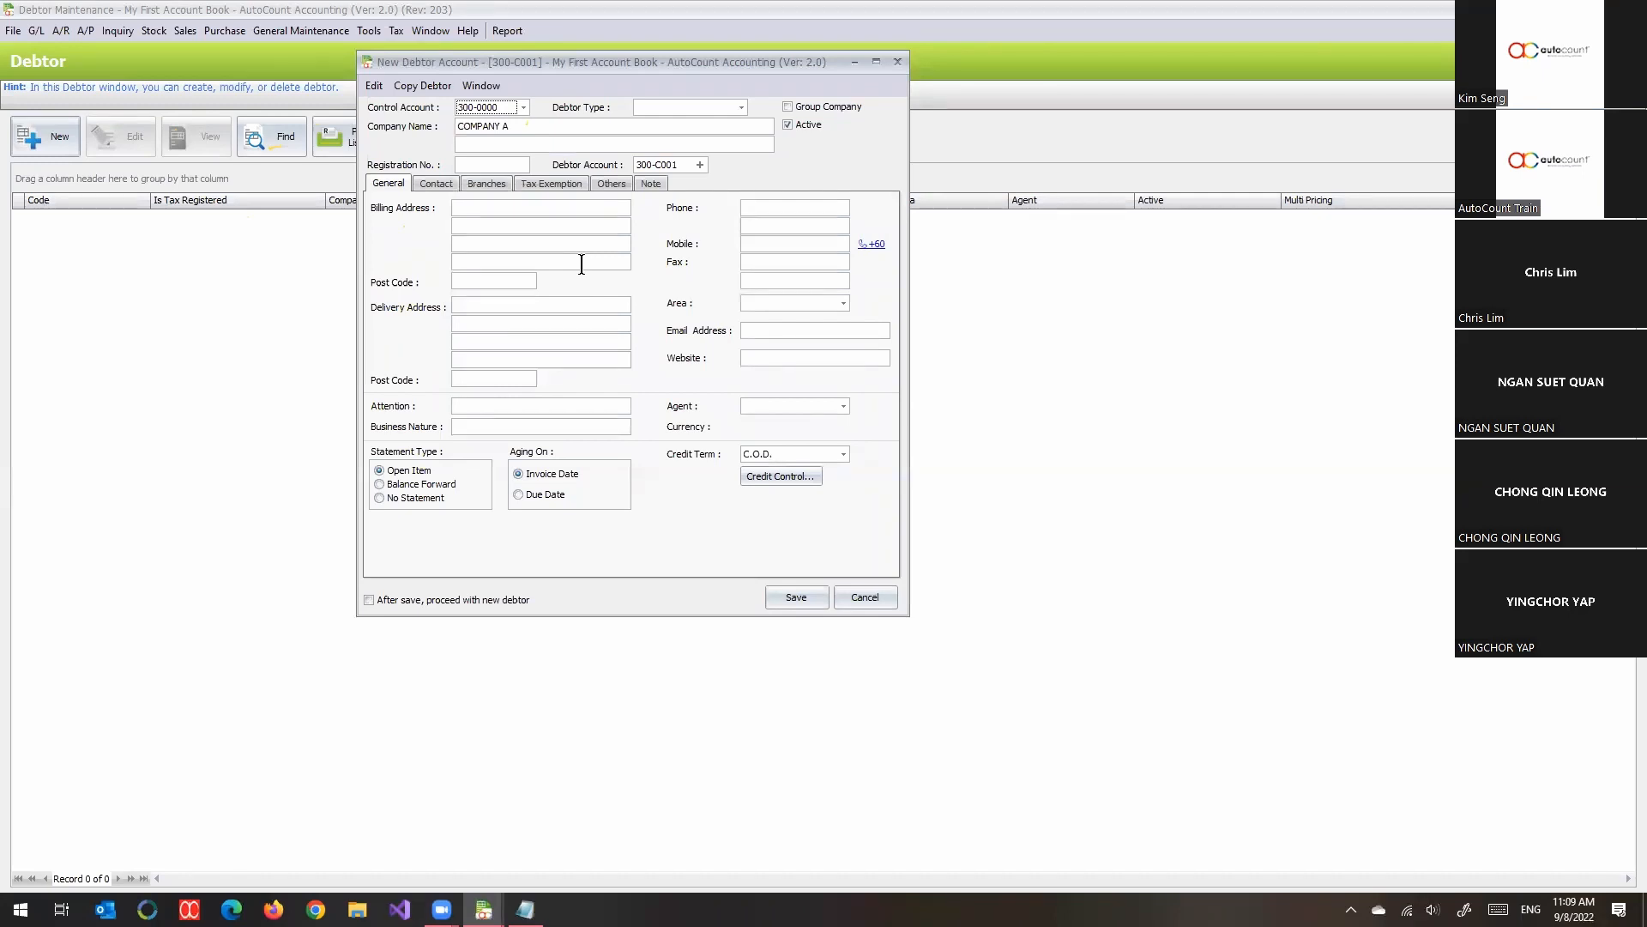
pyautogui.click(677, 165)
# - Fill the billing address lines with ADDR1, ADDR2 and ADDR3, and copy them to the delivery address
pyautogui.click(521, 206)
pyautogui.write('ABC')
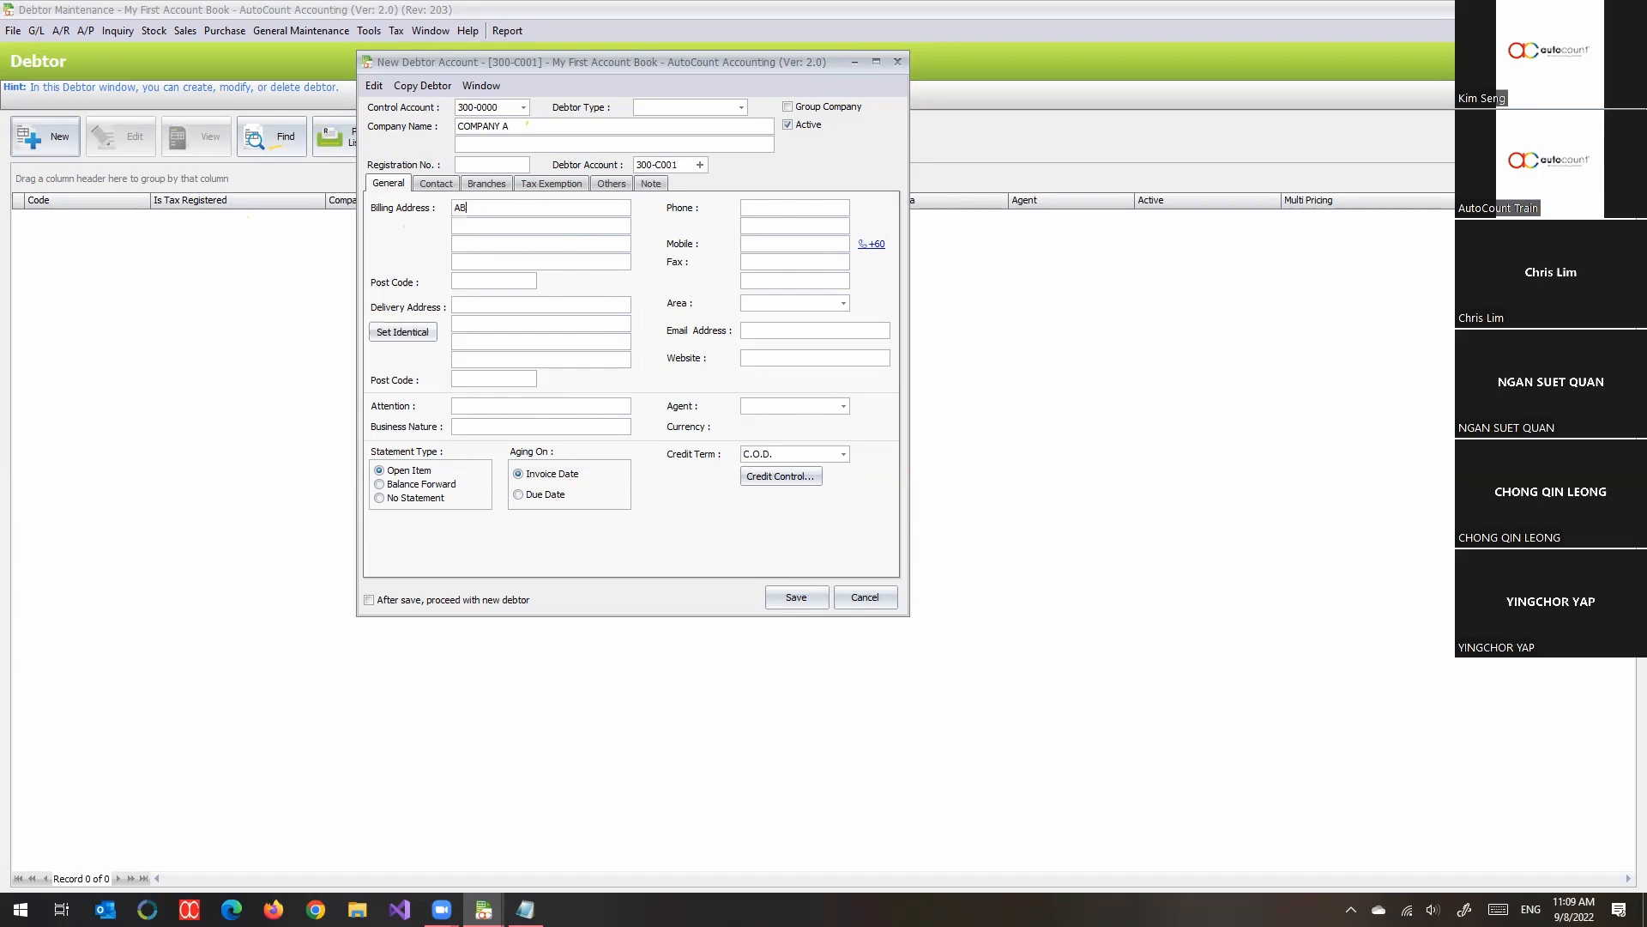
pyautogui.press('BackSpace')
pyautogui.press('BackSpace')
pyautogui.press('BackSpace')
pyautogui.write('123, A')
pyautogui.press('BackSpace')
pyautogui.press('BackSpace')
pyautogui.press('BackSpace')
pyautogui.press('BackSpace')
pyautogui.press('BackSpace')
pyautogui.press('BackSpace')
pyautogui.write('ADDR 1')
pyautogui.write('ADDRE')
pyautogui.write('ADDR3')
pyautogui.click(396, 332)
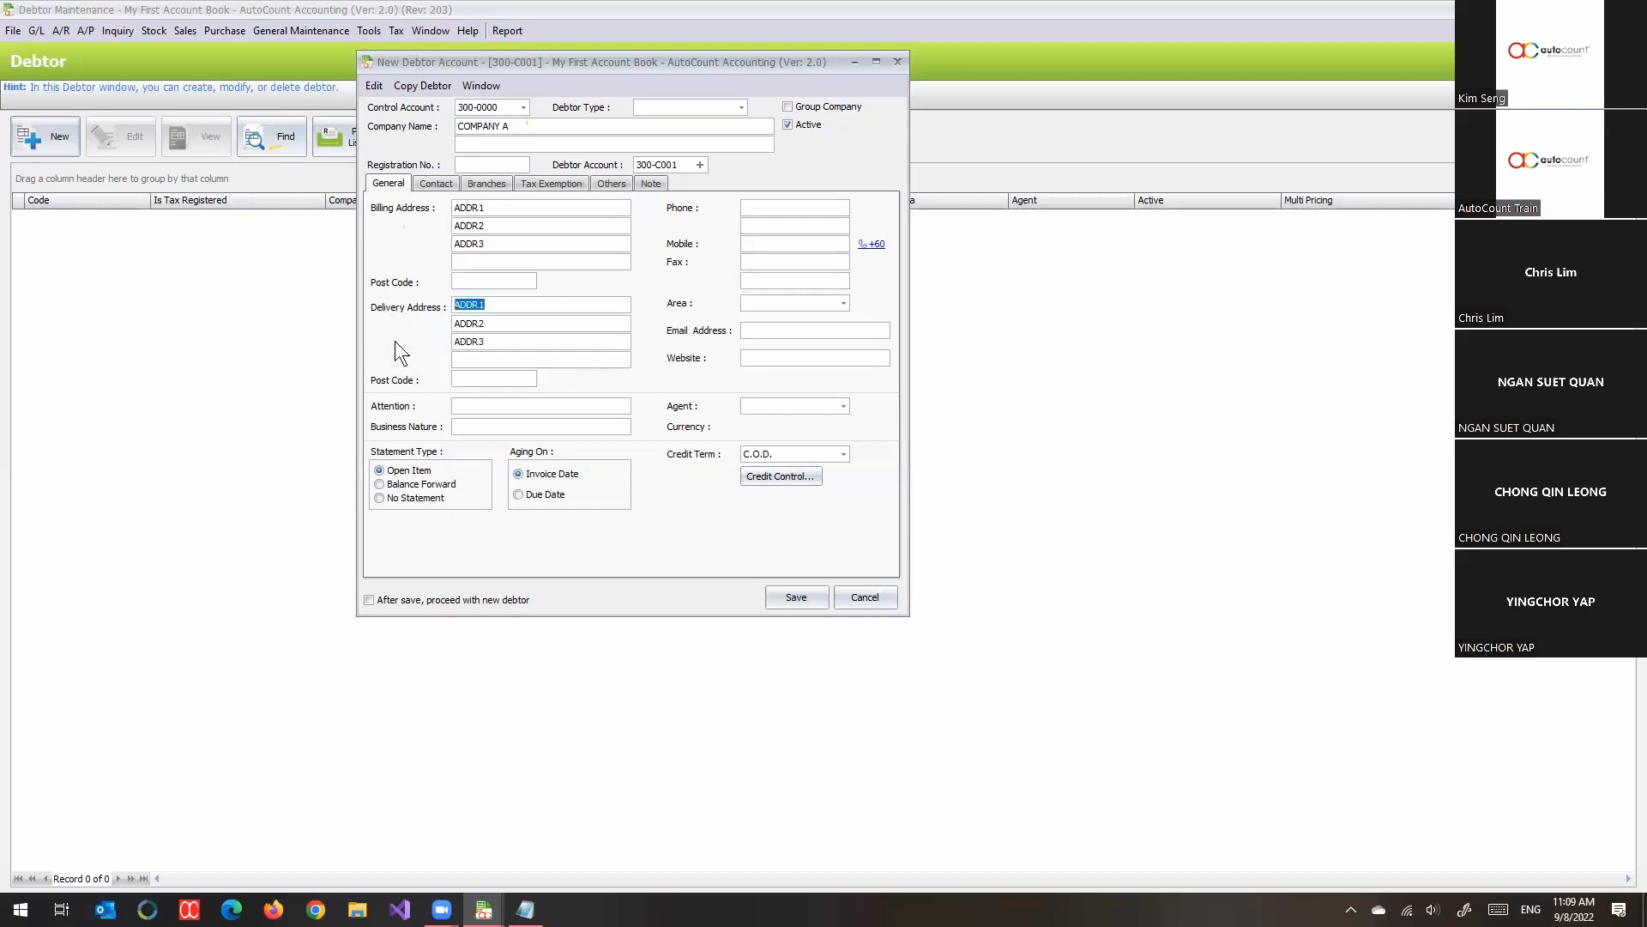
pyautogui.click(497, 304)
# - Review the new debtor's account code and the control accounts available for it
pyautogui.moveTo(679, 166); pyautogui.dragTo(629, 160)
pyautogui.click(522, 107)
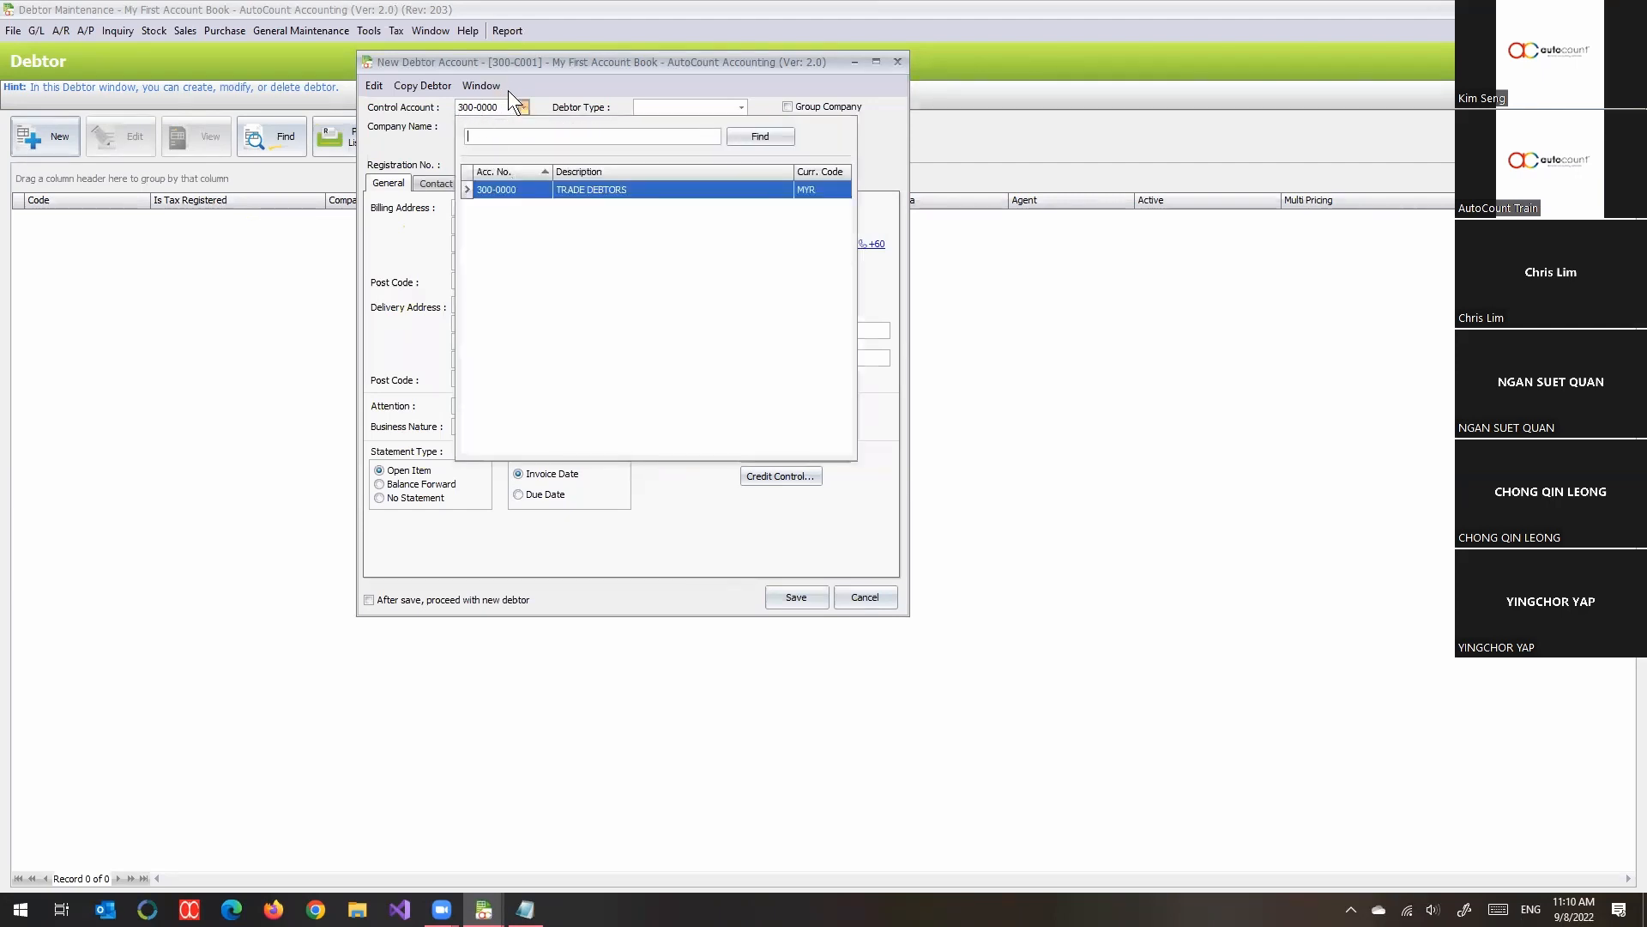
pyautogui.click(531, 65)
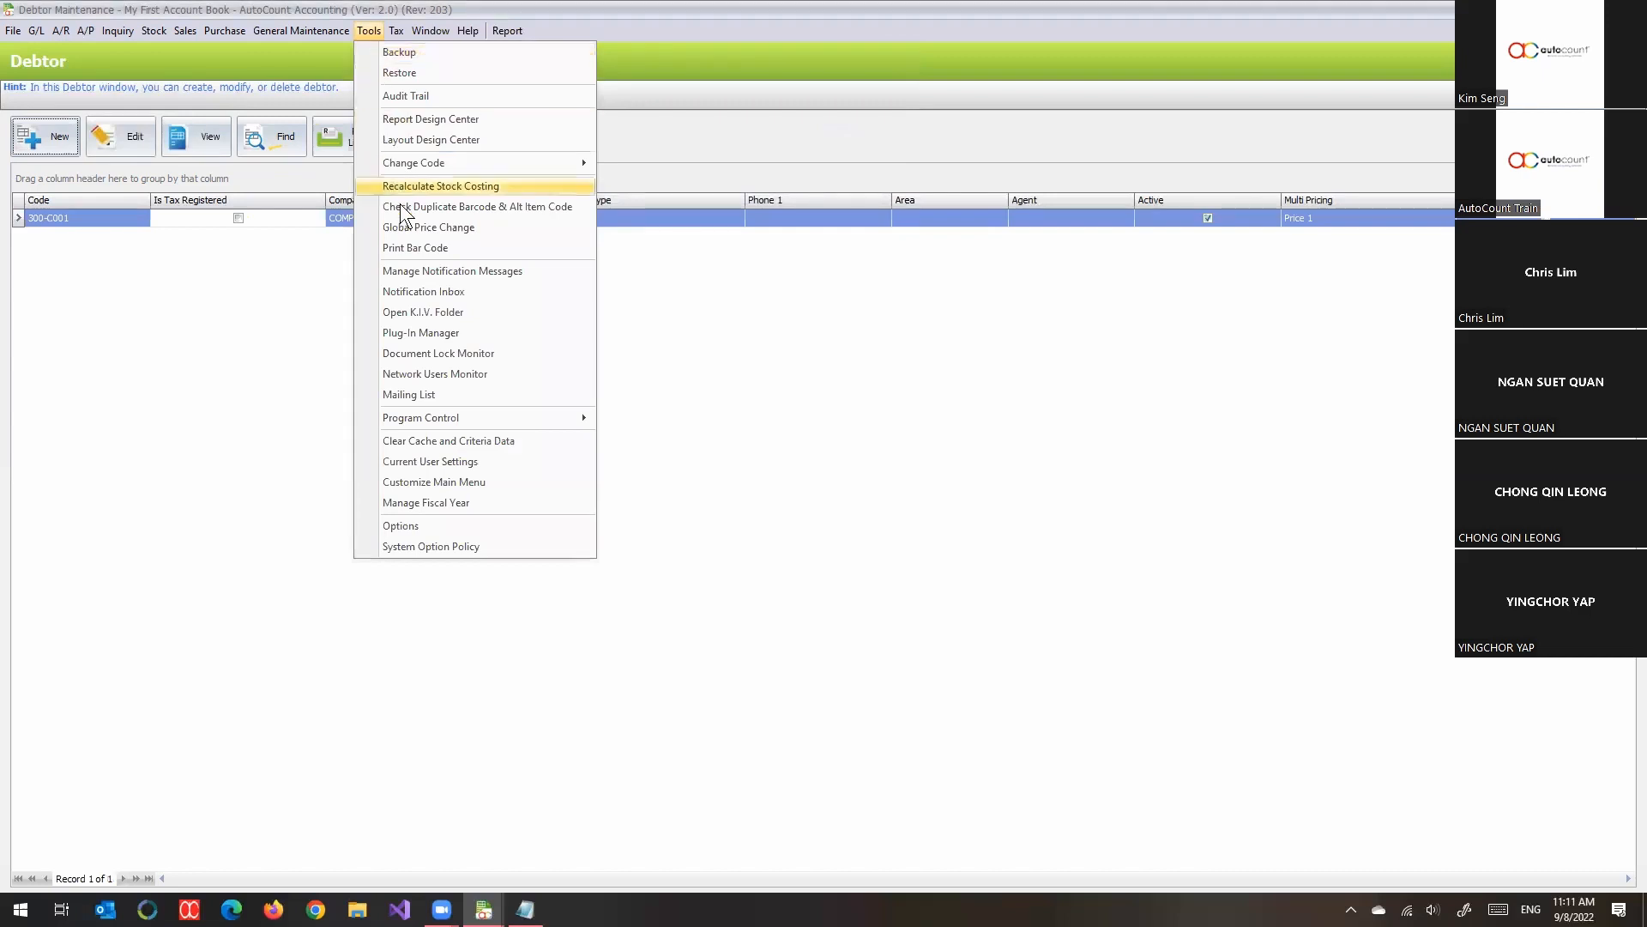
# - Open the System Option Policy from the debtor list and close it again
pyautogui.click(421, 542)
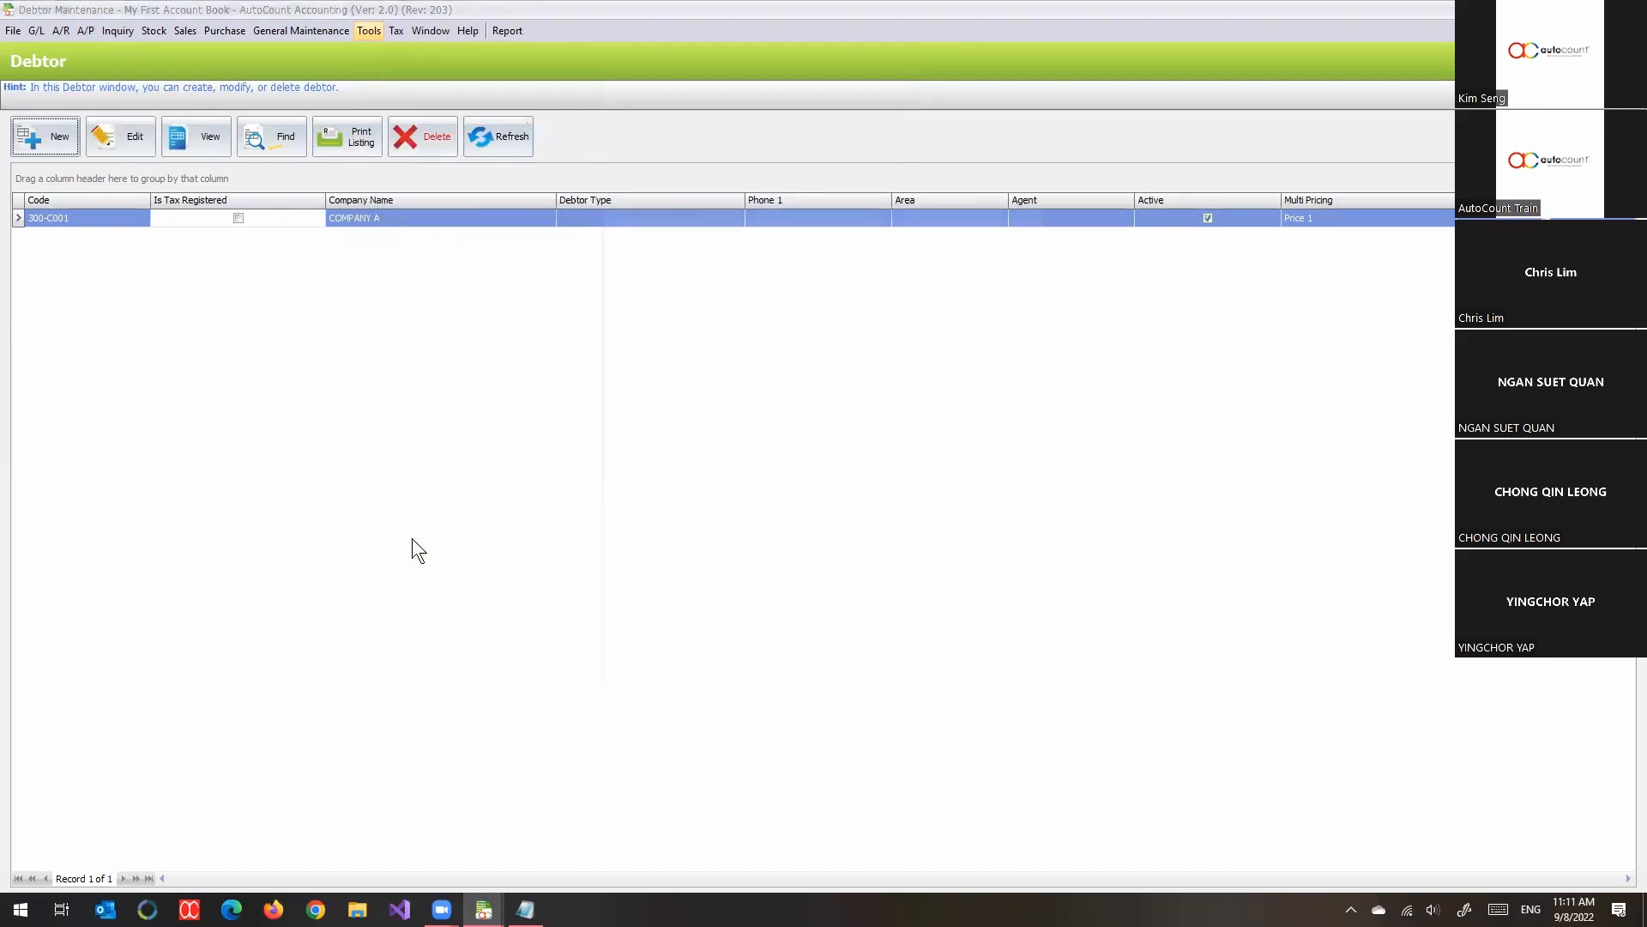
pyautogui.click(871, 667)
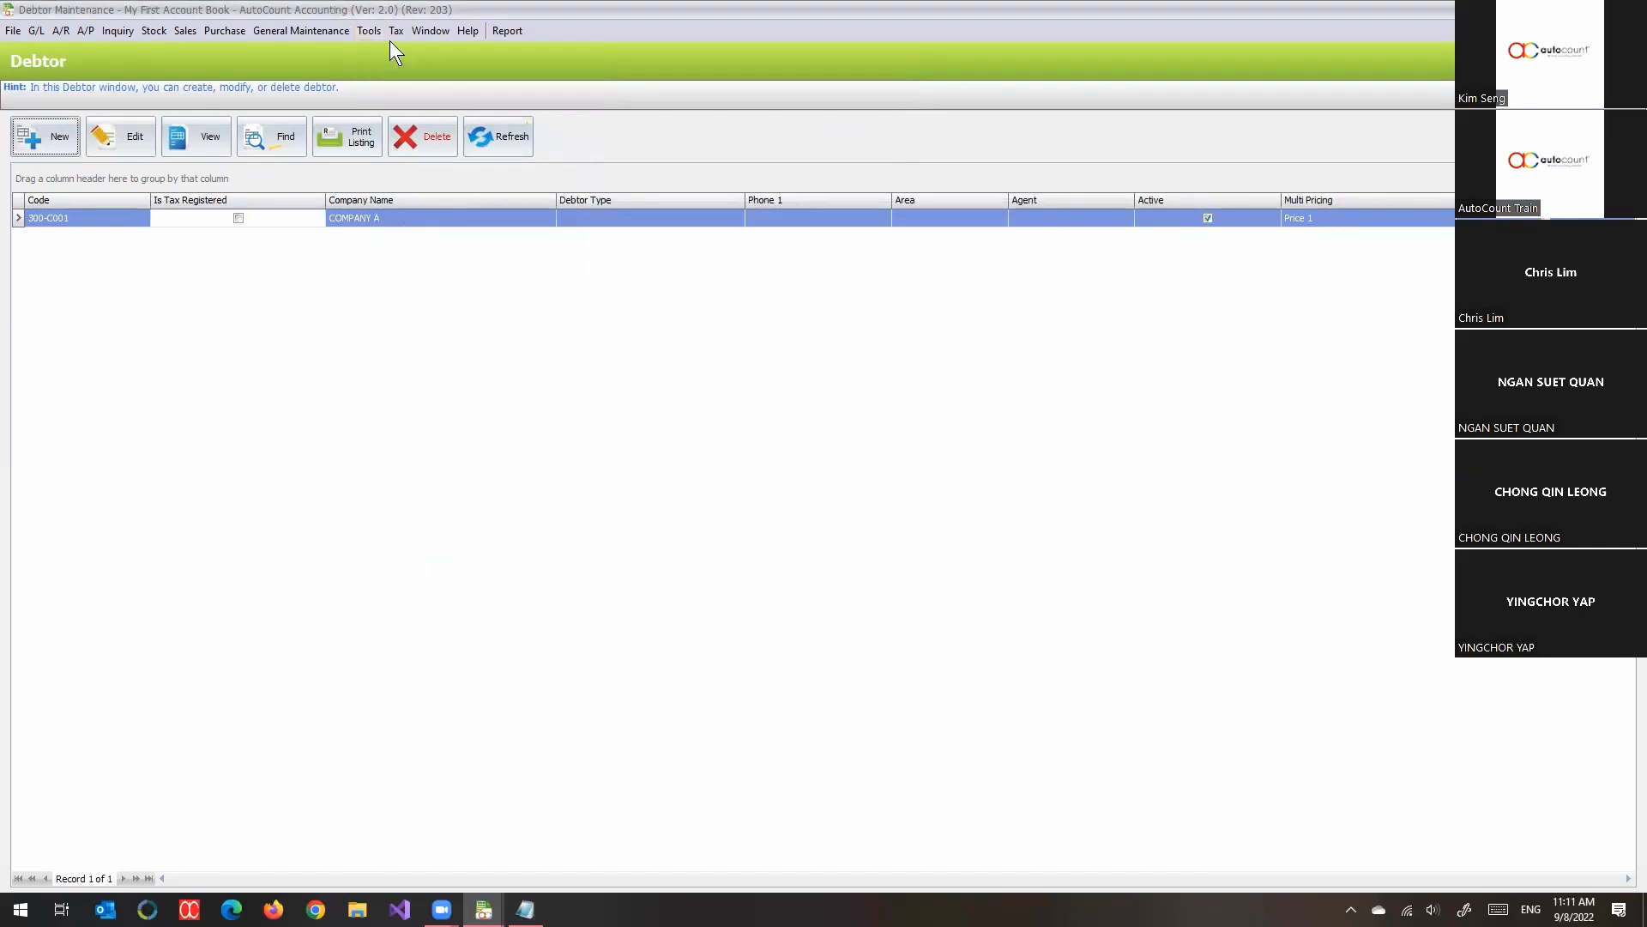
# - Open the program options and examine the account code format and the automatic debtor and creditor code formats
pyautogui.click(370, 31)
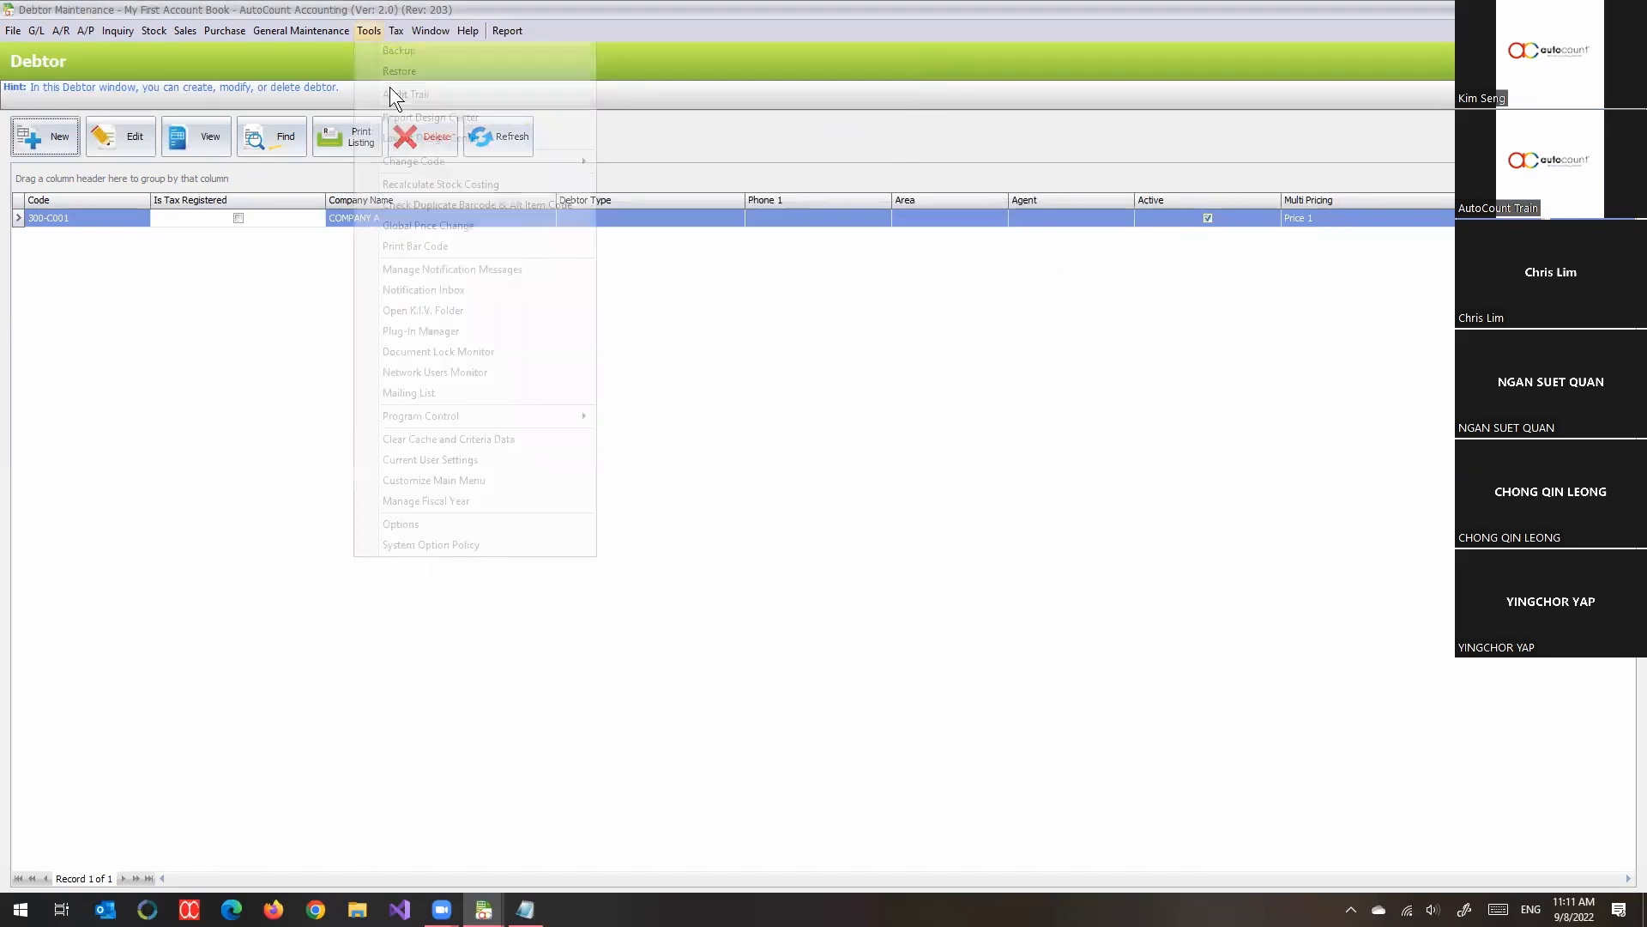
pyautogui.click(465, 528)
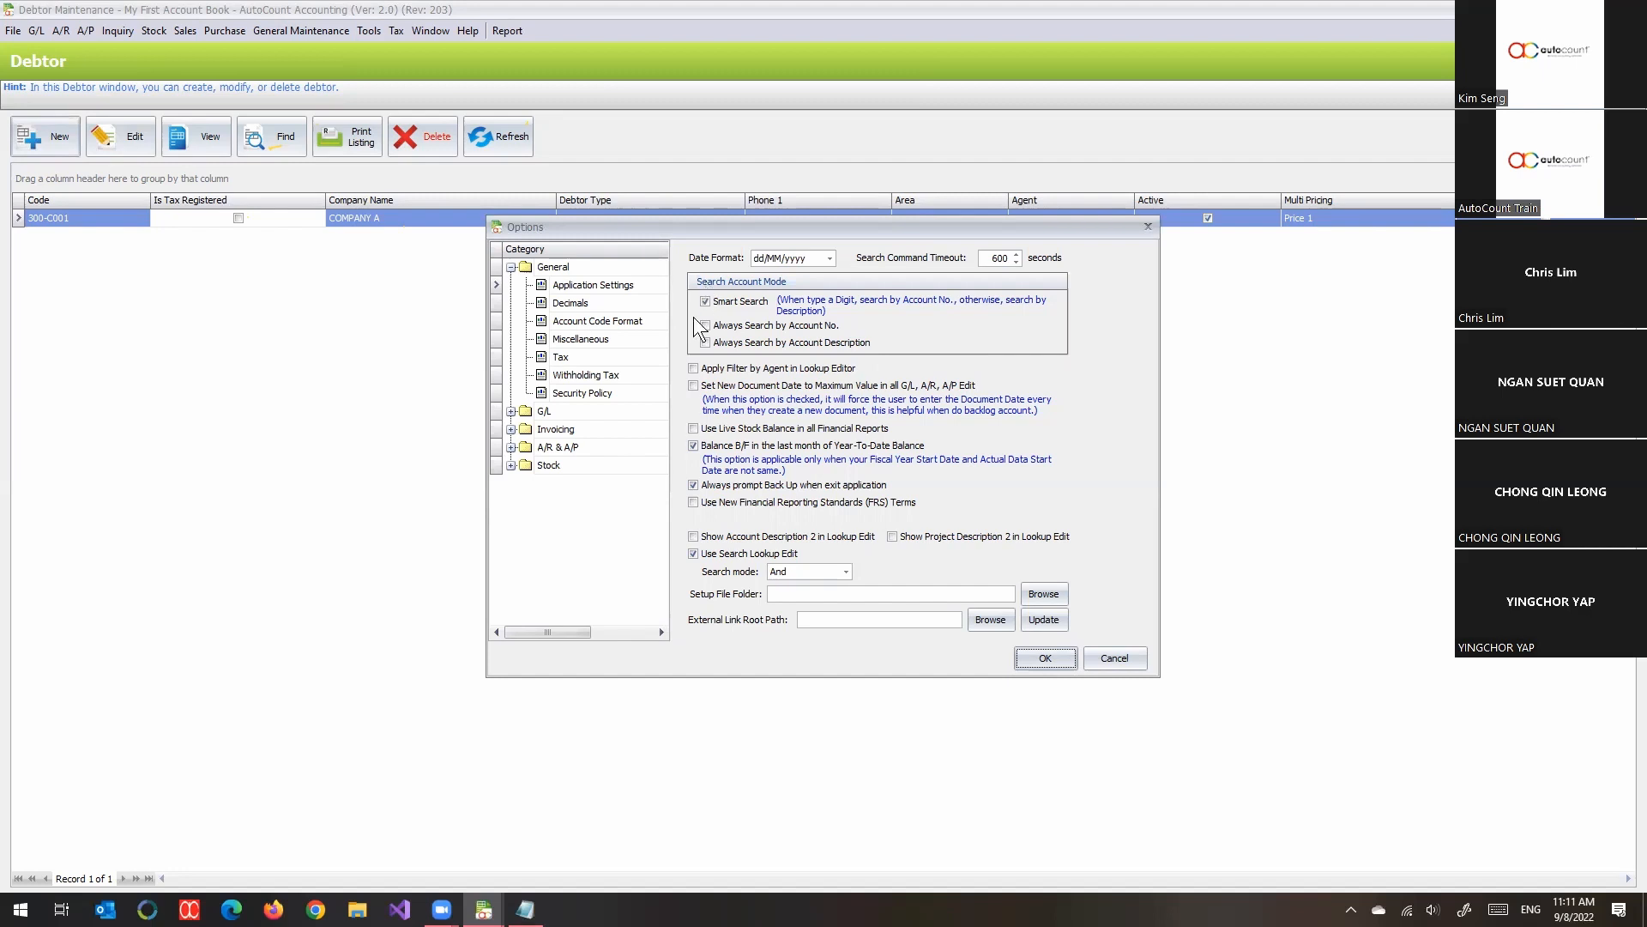
pyautogui.click(562, 411)
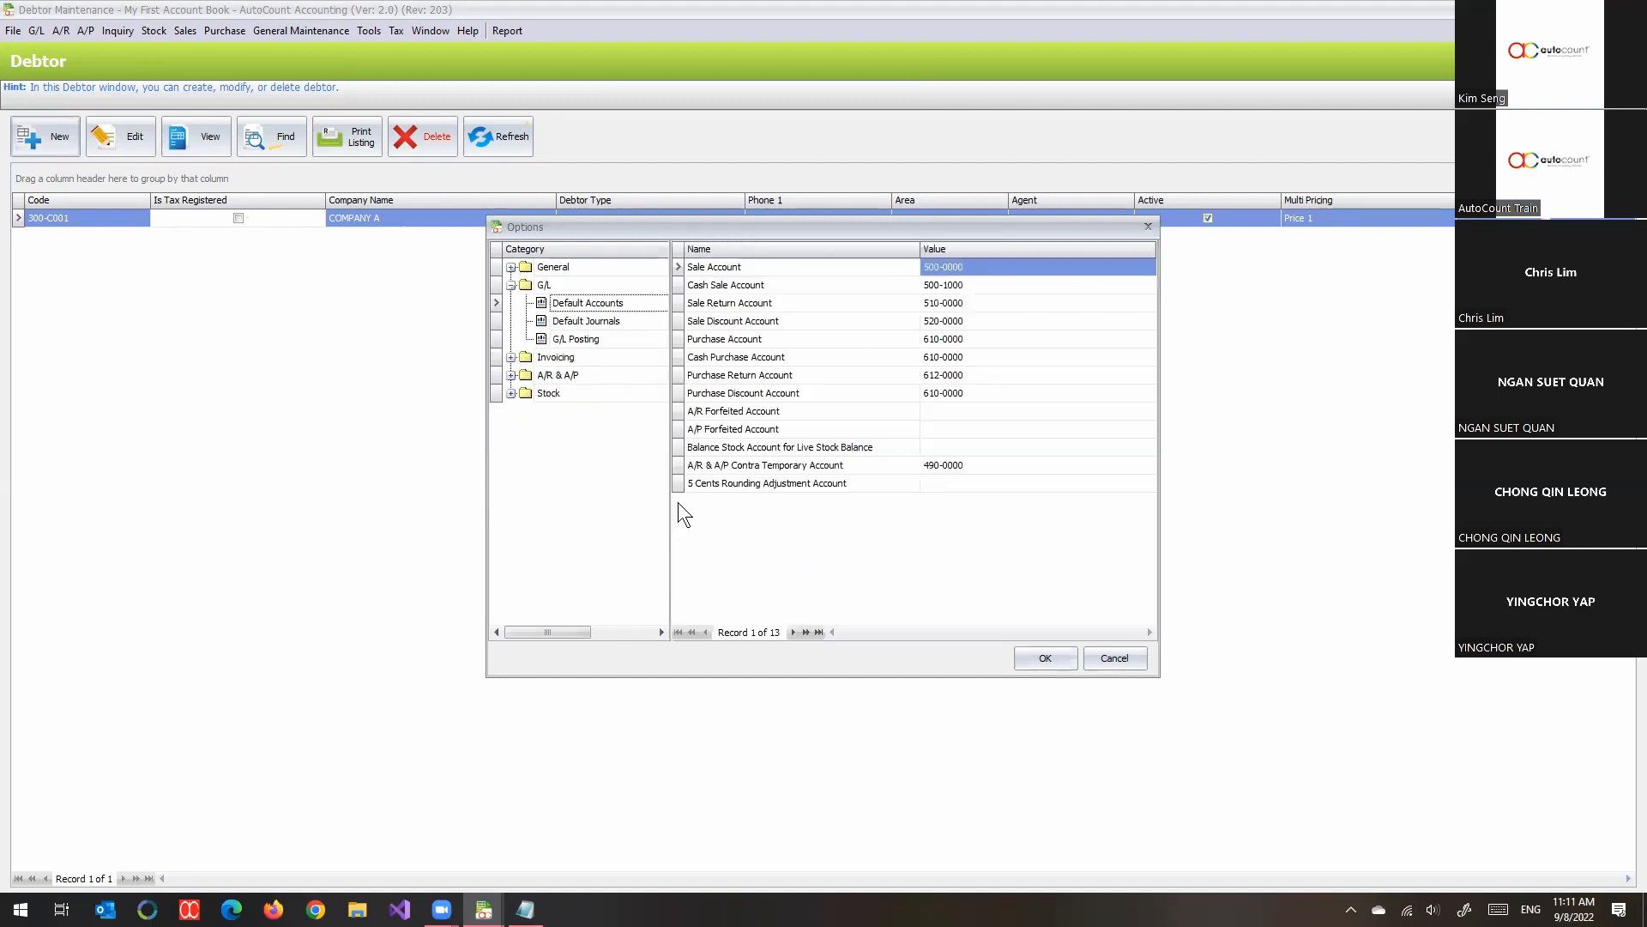
pyautogui.click(568, 265)
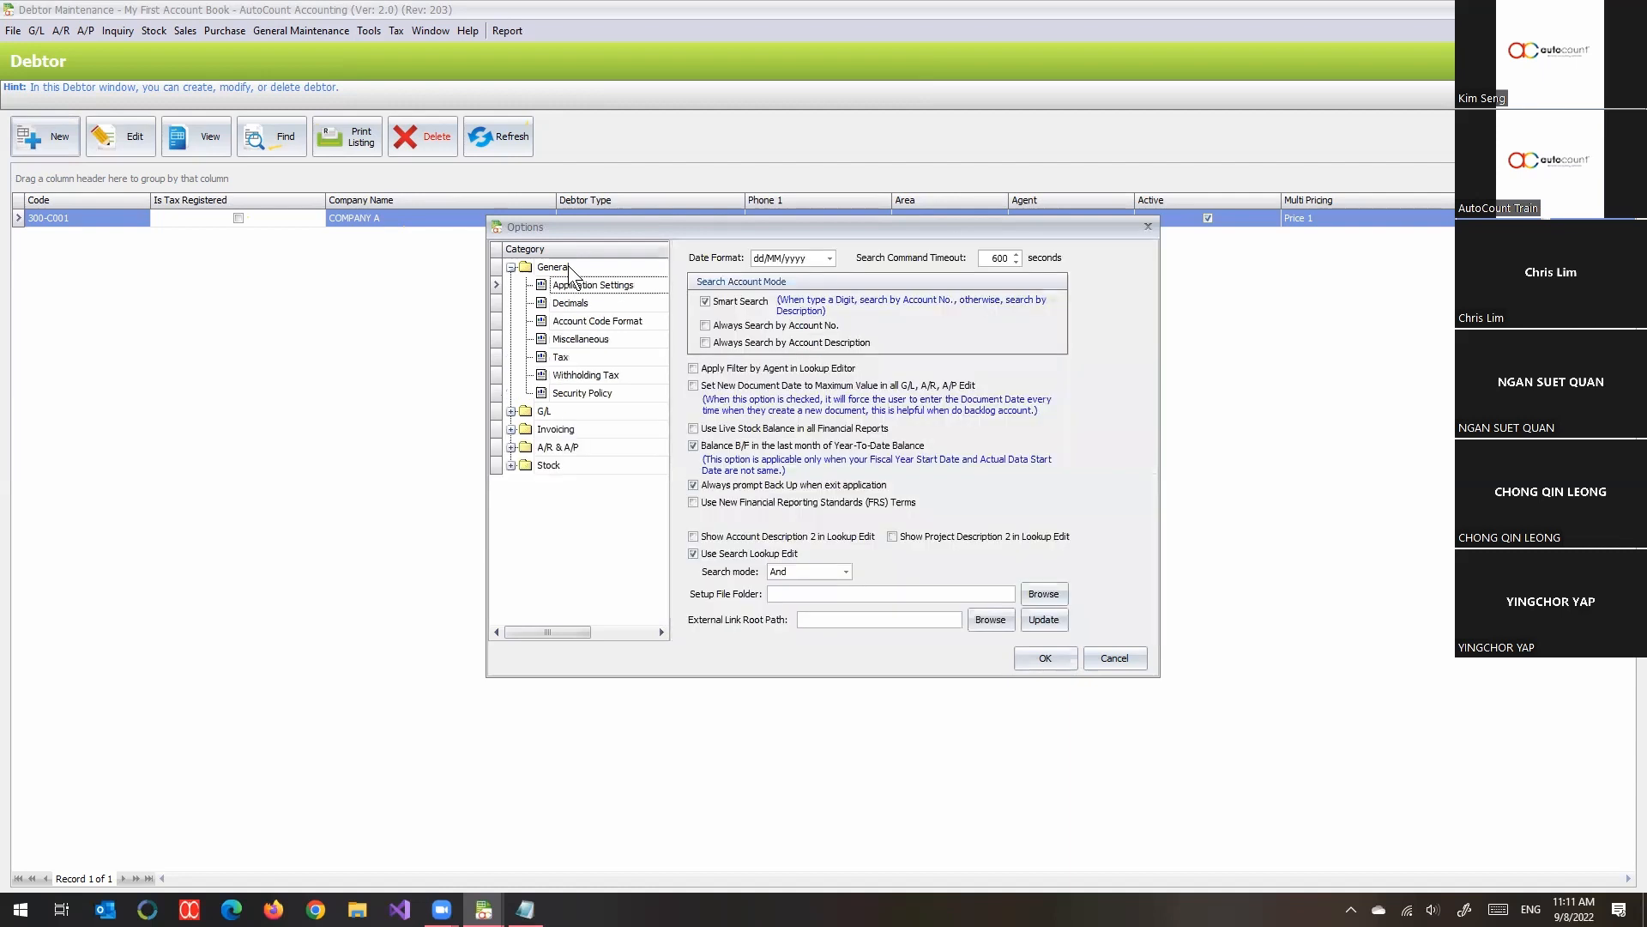
pyautogui.click(617, 322)
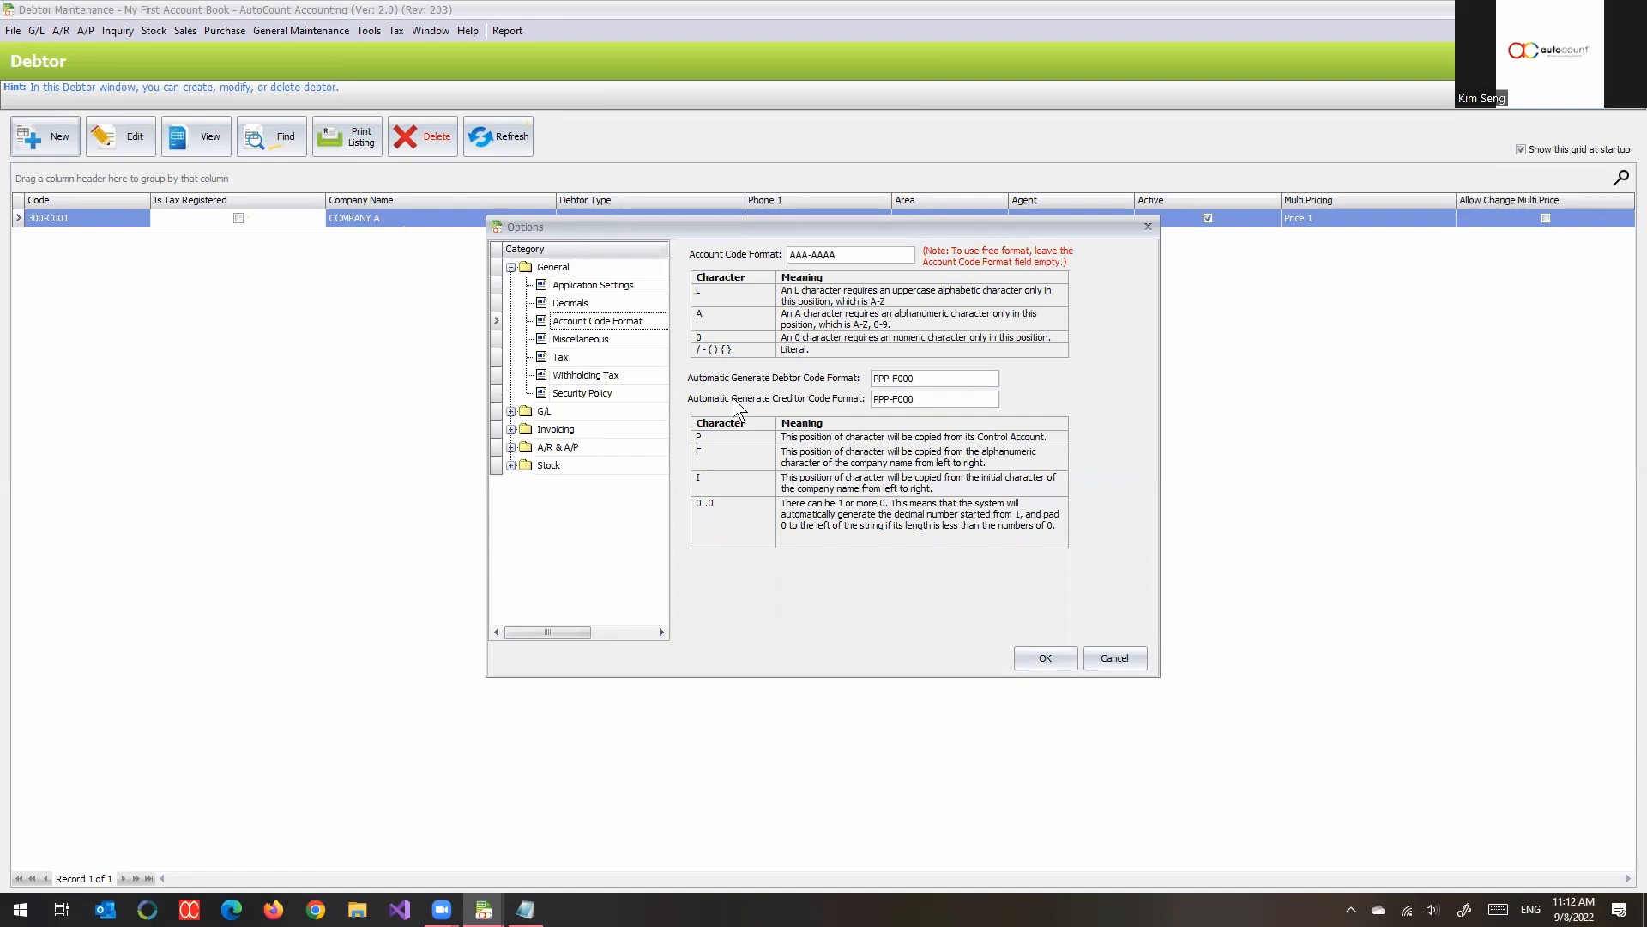
pyautogui.moveTo(843, 254); pyautogui.dragTo(786, 280)
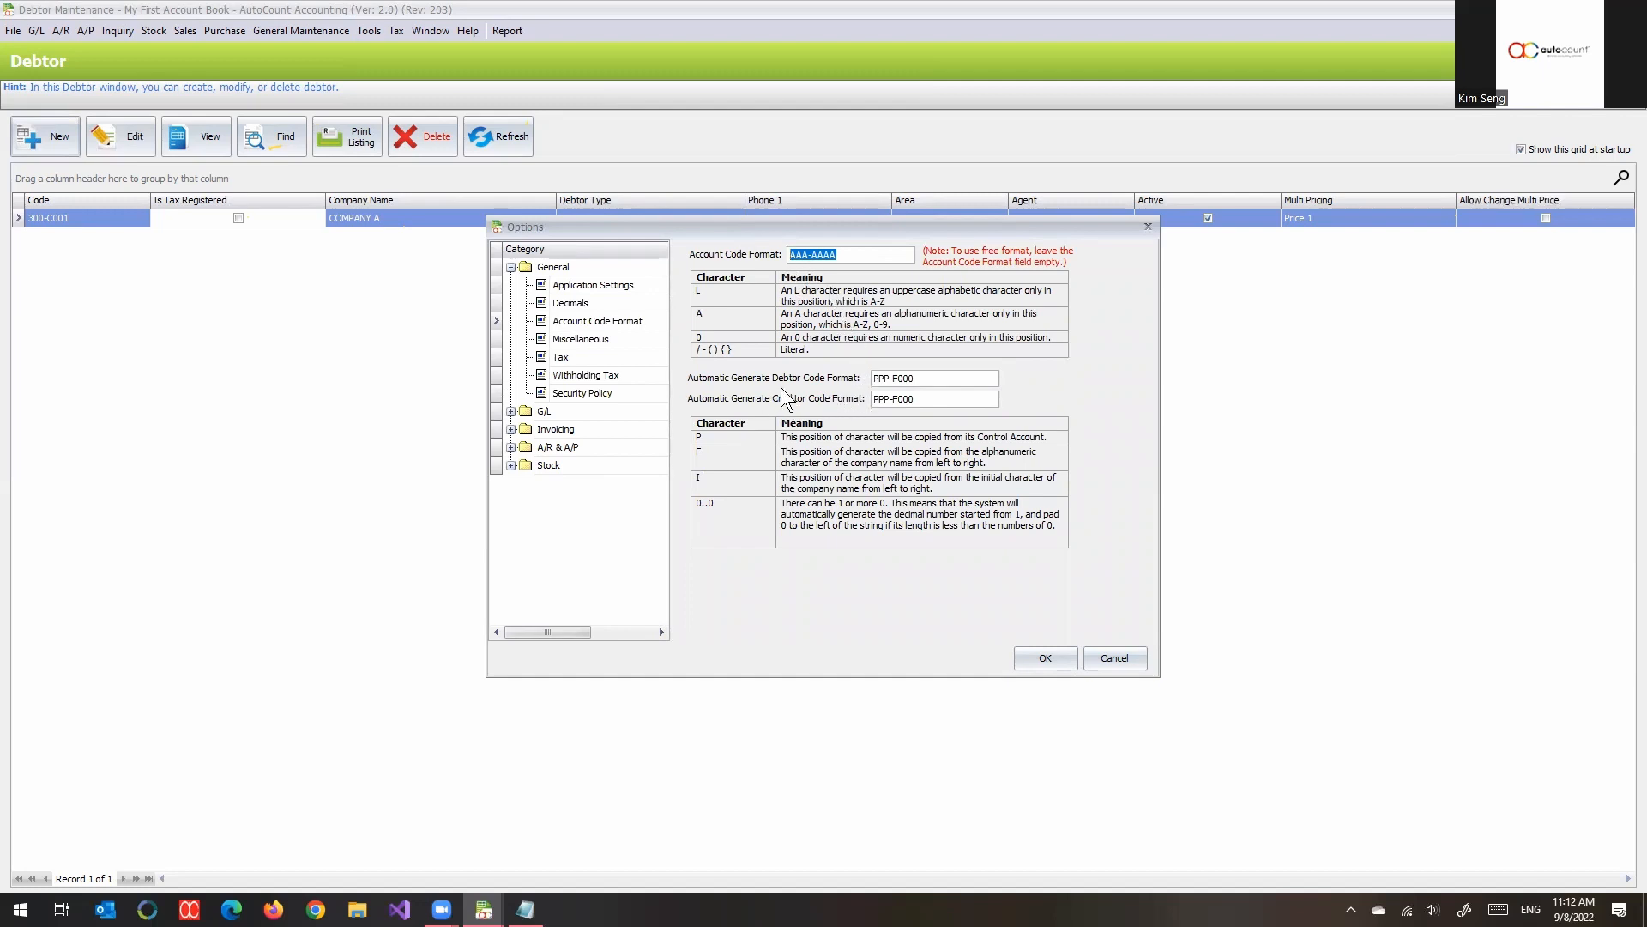
# - Try to lengthen the automatic debtor and creditor code formats to PPP-F0000 while keeping the account code format AAA-AAAA
pyautogui.click(890, 378)
pyautogui.write('00')
pyautogui.click(958, 378)
pyautogui.click(1056, 668)
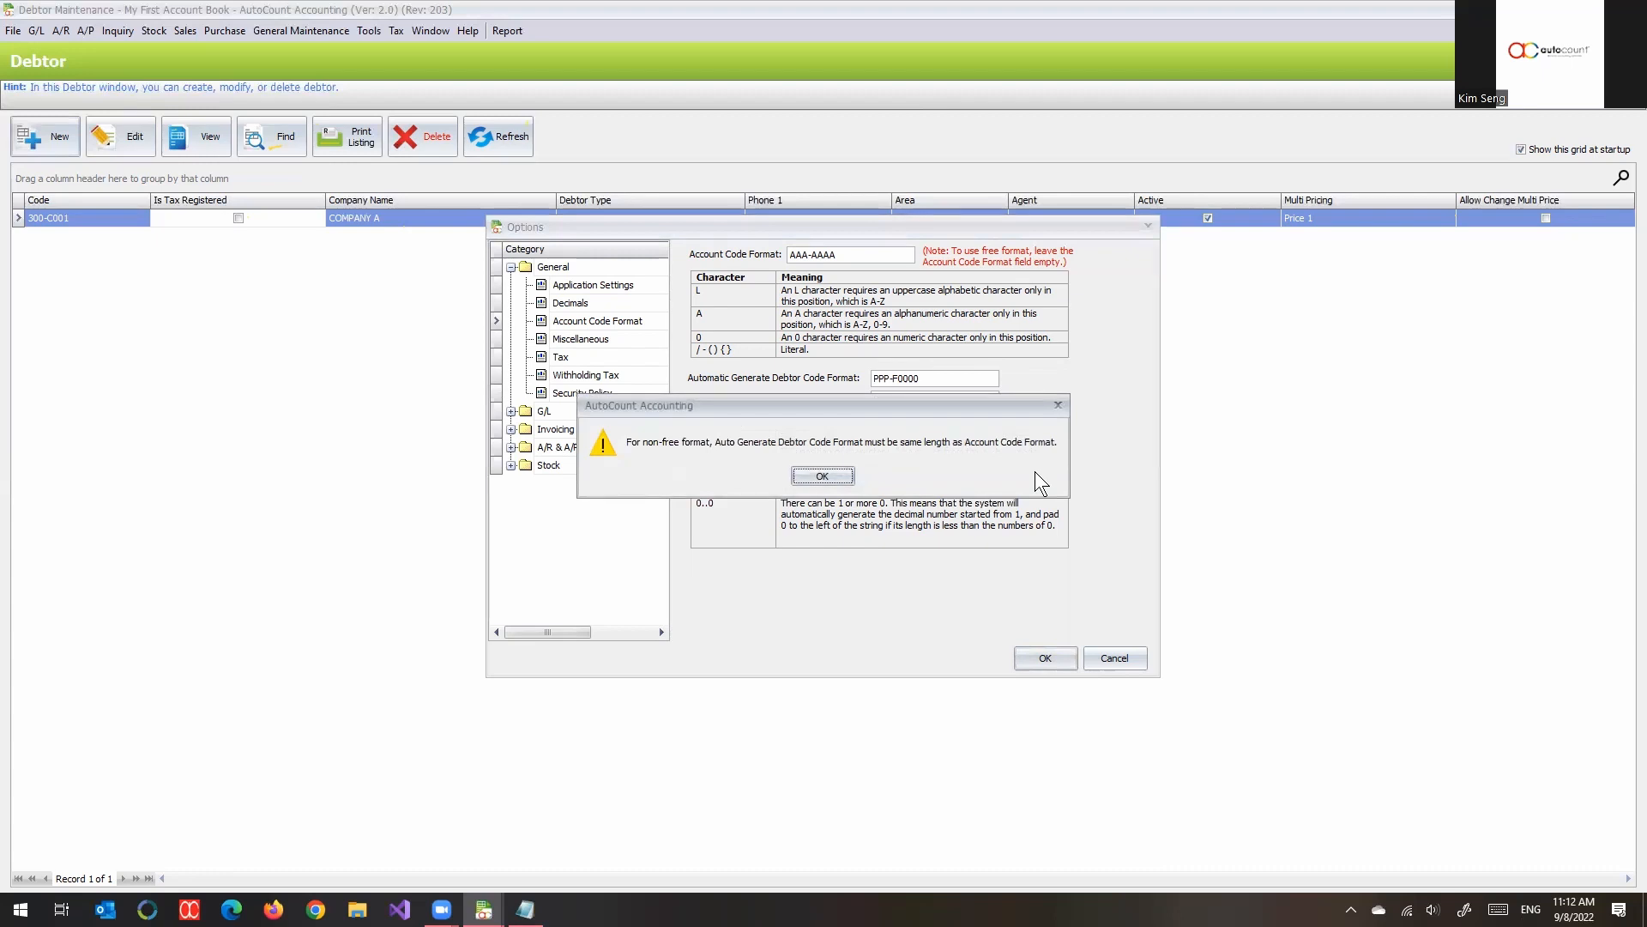
pyautogui.click(822, 475)
# - Try to shorten the automatic debtor and creditor code formats to PPPF000 by removing the extra zero and the hyphen
pyautogui.click(929, 377)
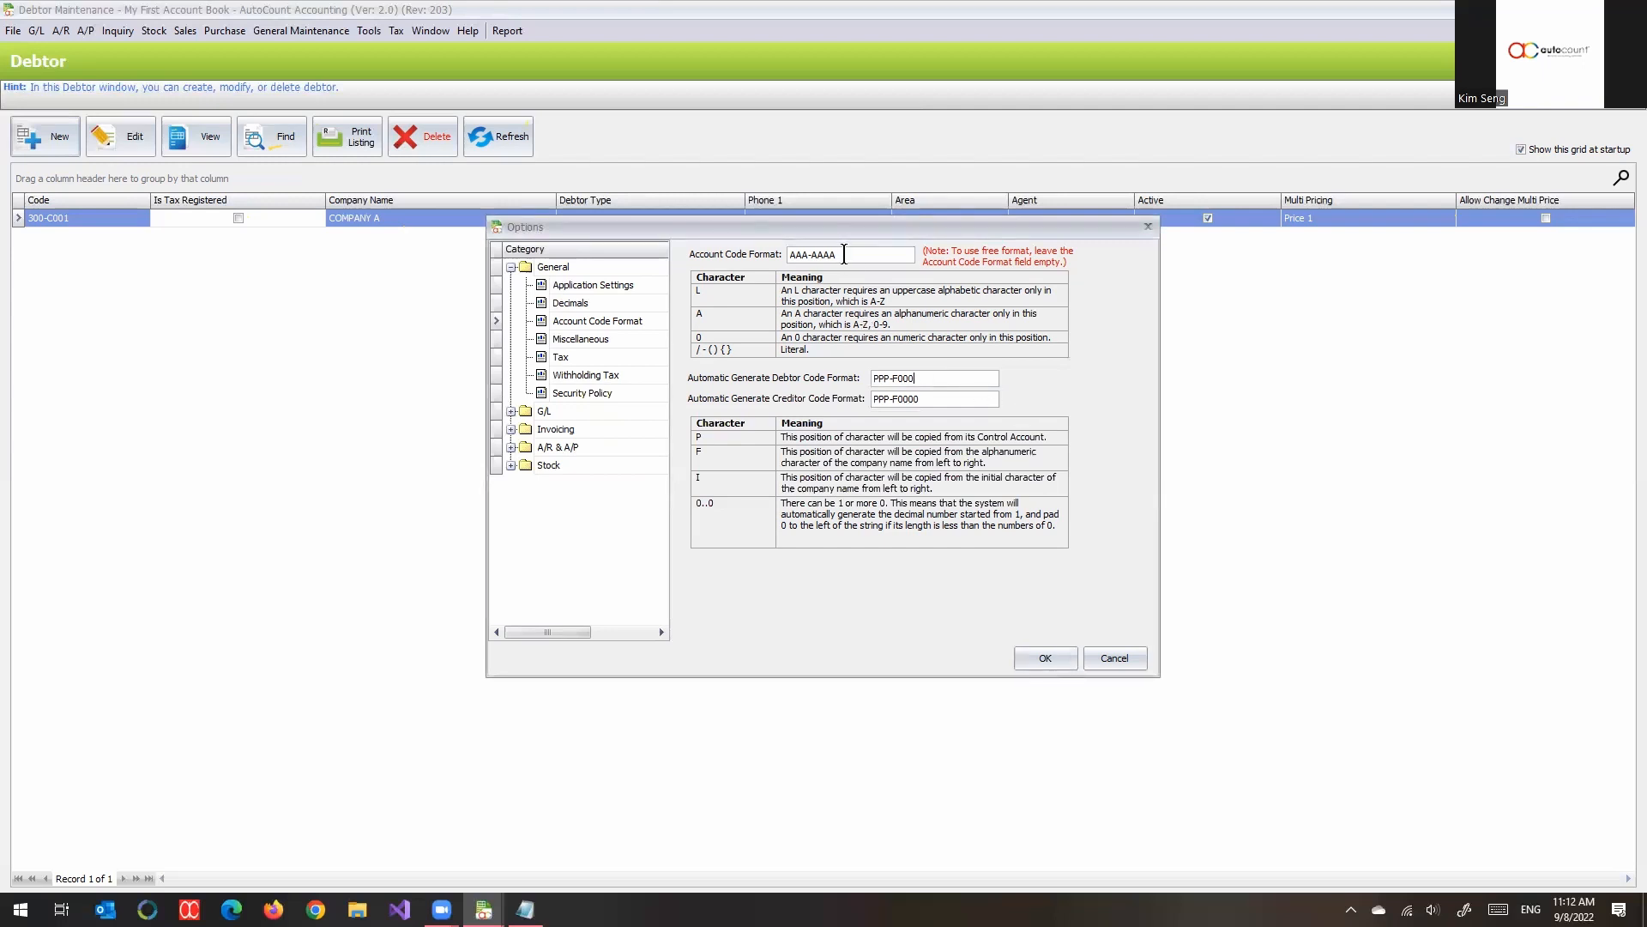
pyautogui.moveTo(845, 254); pyautogui.dragTo(751, 347)
pyautogui.click(935, 398)
pyautogui.click(894, 379)
pyautogui.press('BackSpace')
pyautogui.click(894, 399)
pyautogui.press('BackSpace')
pyautogui.click(1044, 658)
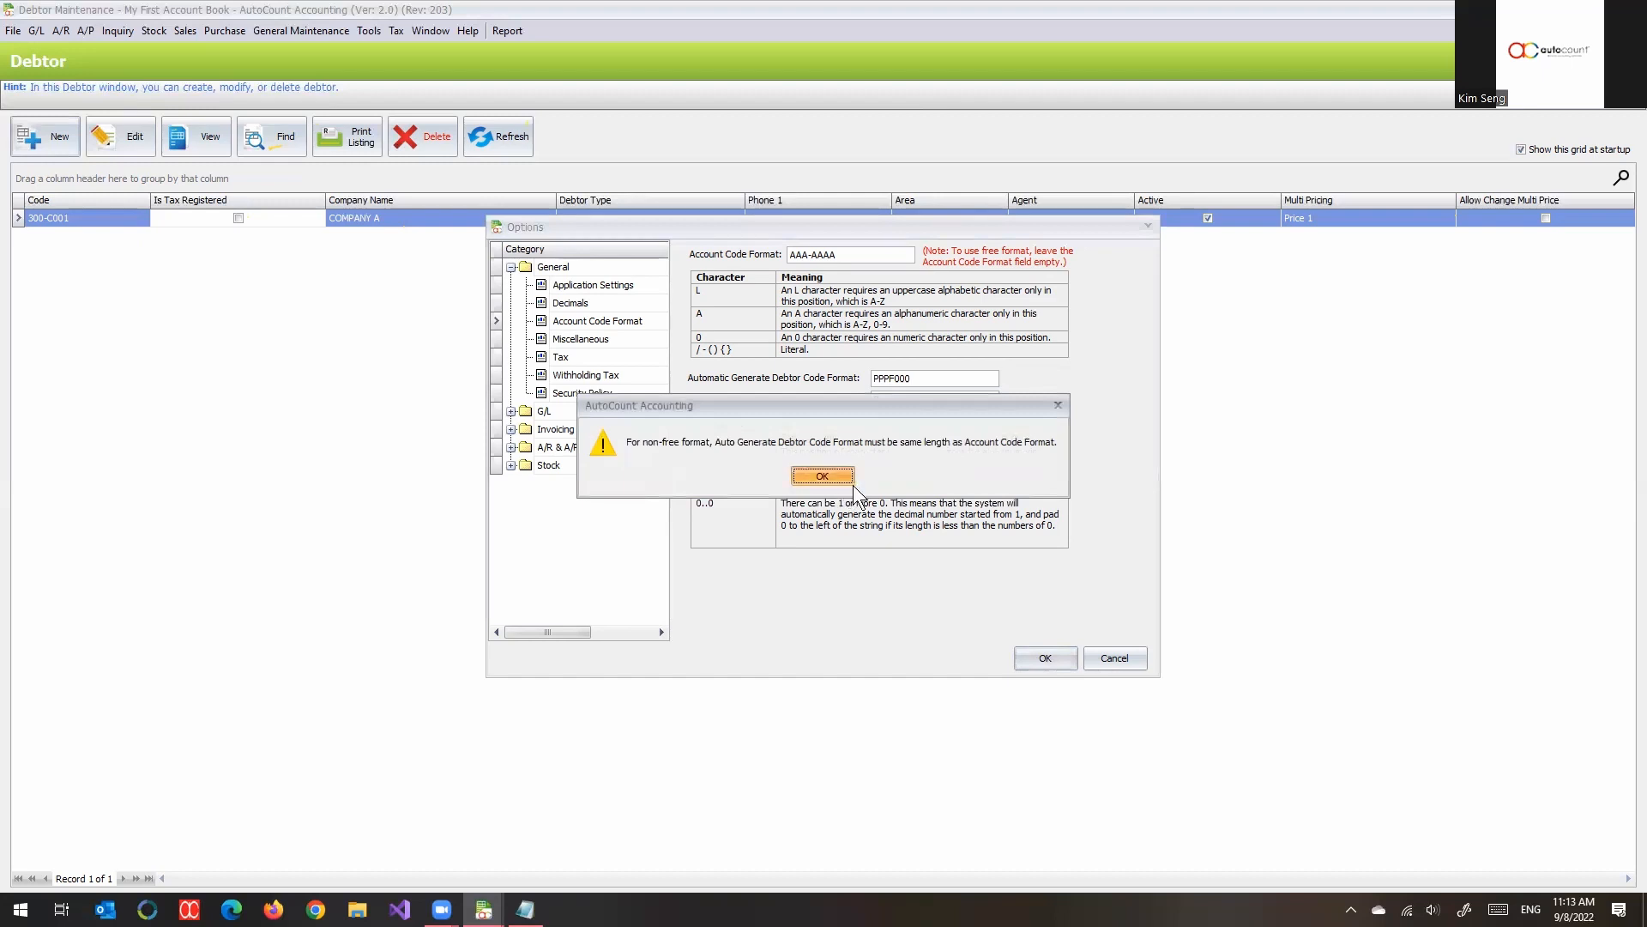
pyautogui.click(848, 483)
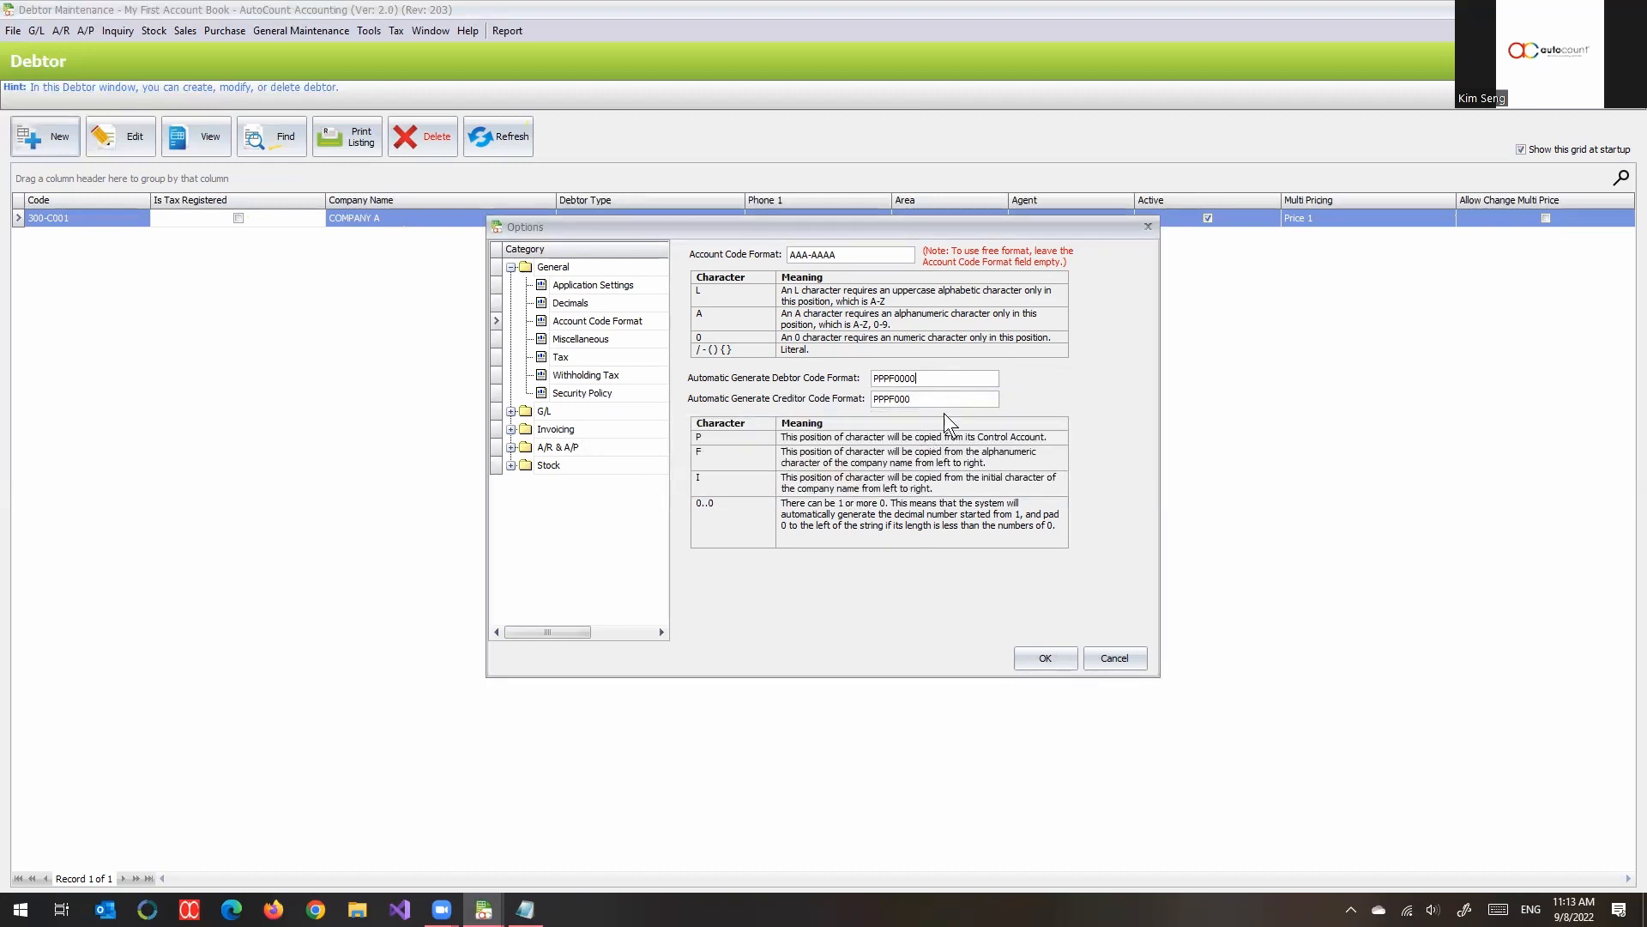
# - Try to apply PPPF0000 as the automatic code format for both debtors and creditors
pyautogui.click(940, 400)
pyautogui.write('0')
pyautogui.click(1026, 653)
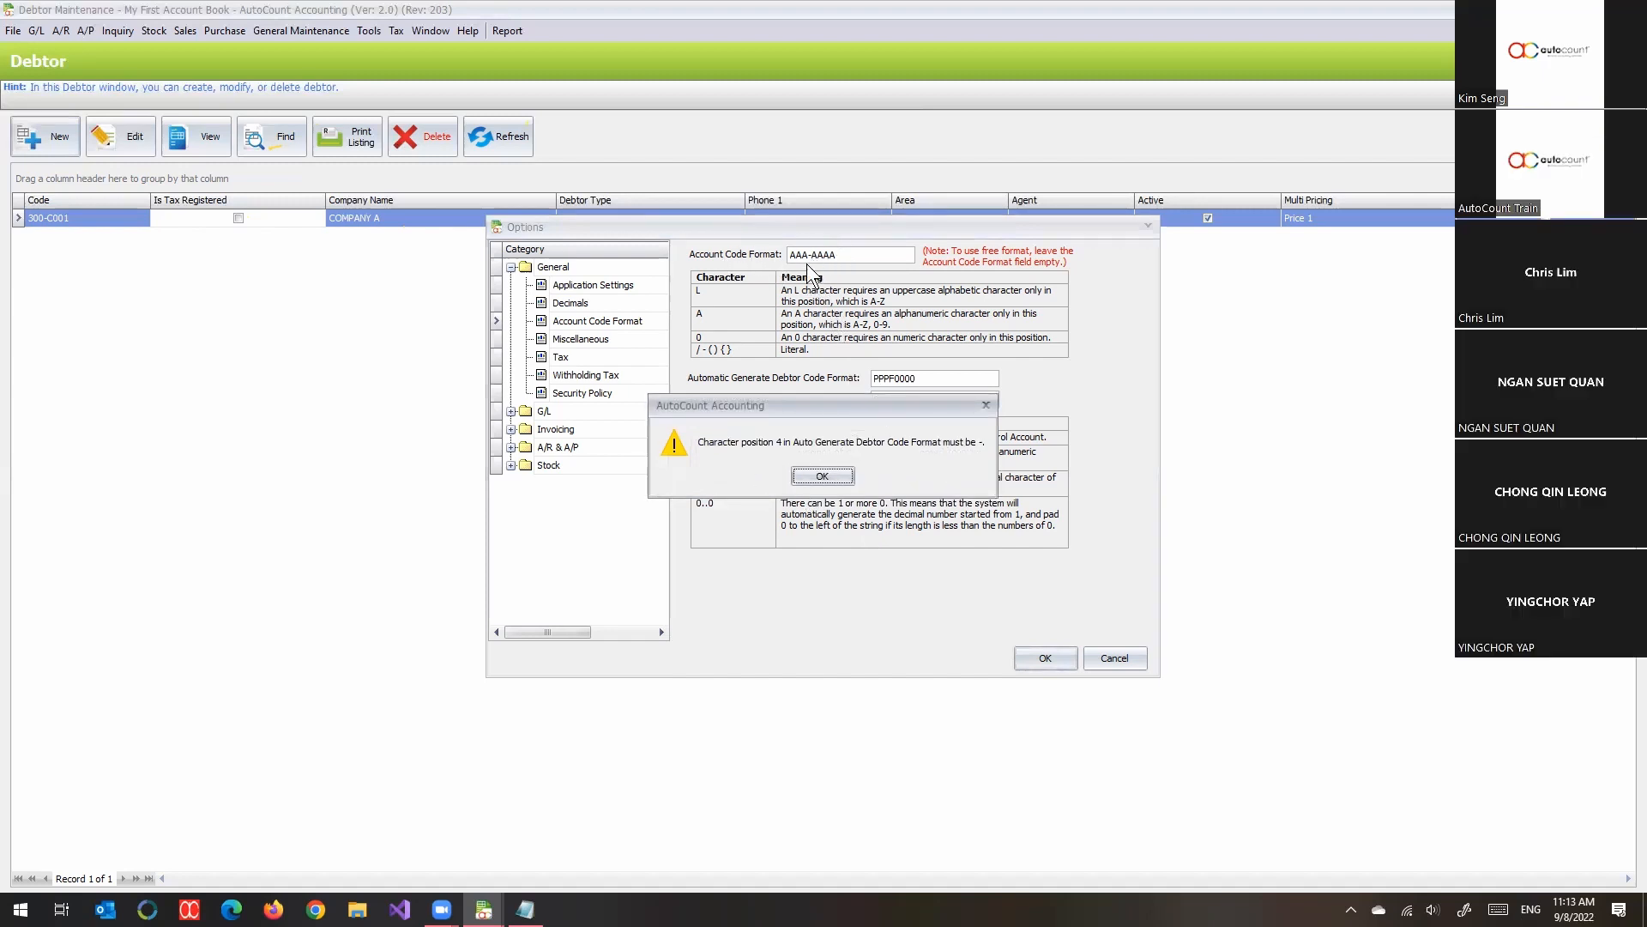
pyautogui.click(824, 474)
# - Restore the automatic debtor and creditor code formats to PPP-F000 and accept the options
pyautogui.press('BackSpace')
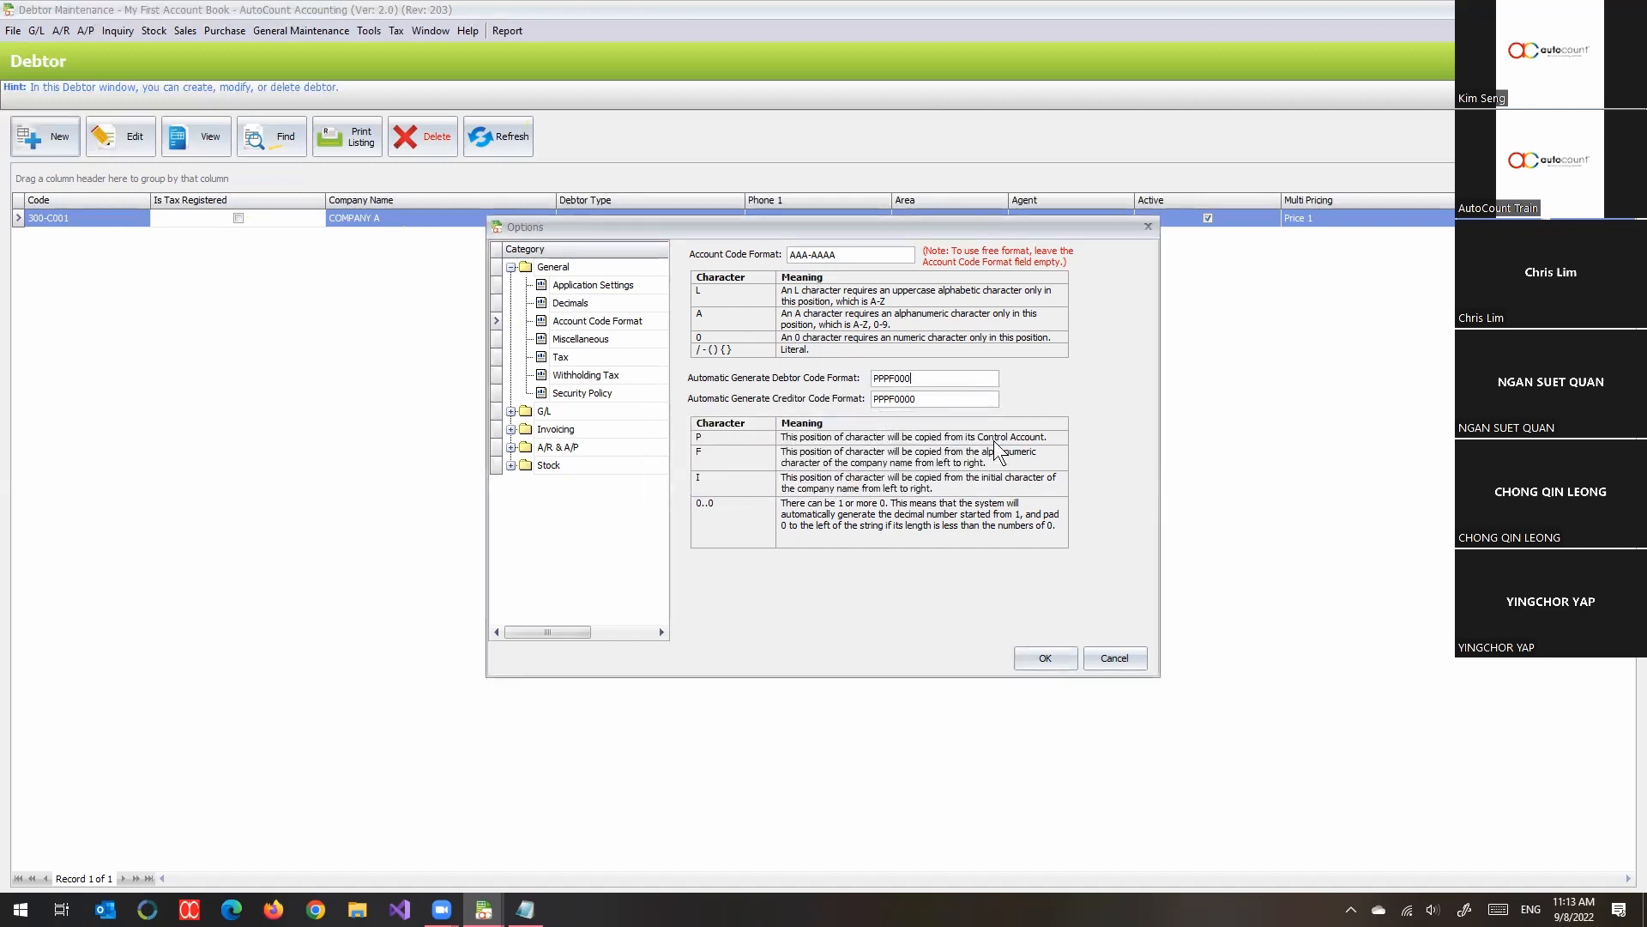
pyautogui.press('BackSpace')
pyautogui.click(889, 378)
pyautogui.write('-')
pyautogui.click(888, 398)
pyautogui.write('-')
pyautogui.click(843, 254)
pyautogui.moveTo(891, 378); pyautogui.dragTo(874, 377)
pyautogui.click(1050, 668)
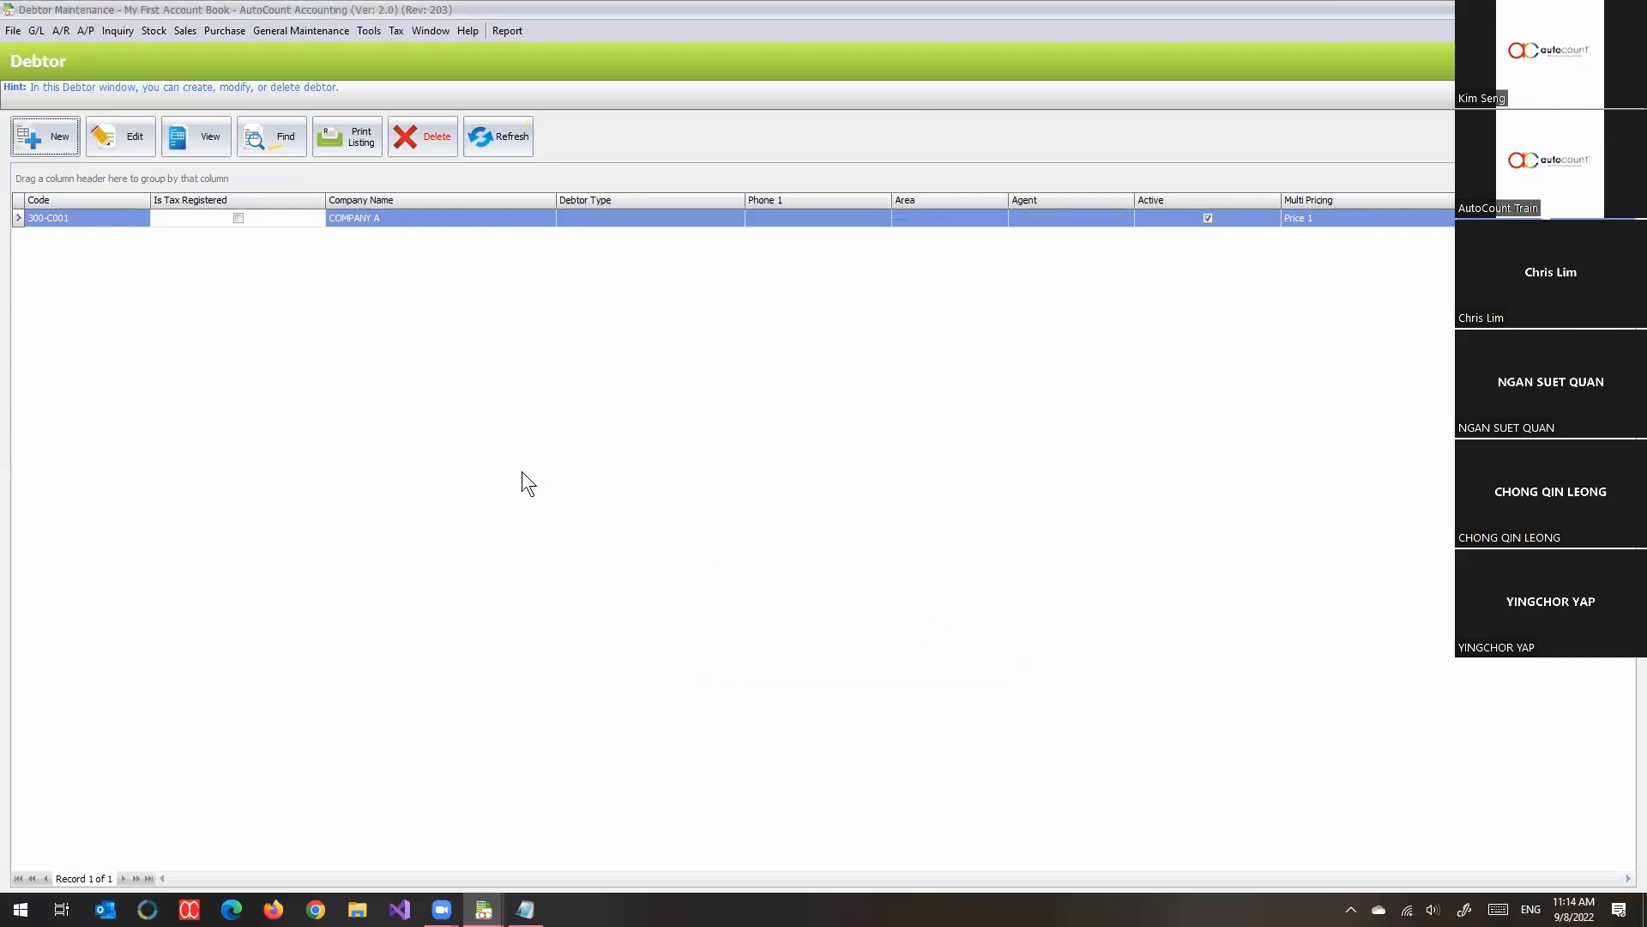
# - Open the COMPANY A debtor for editing and review the tax codes available for its SST setting
pyautogui.click(132, 142)
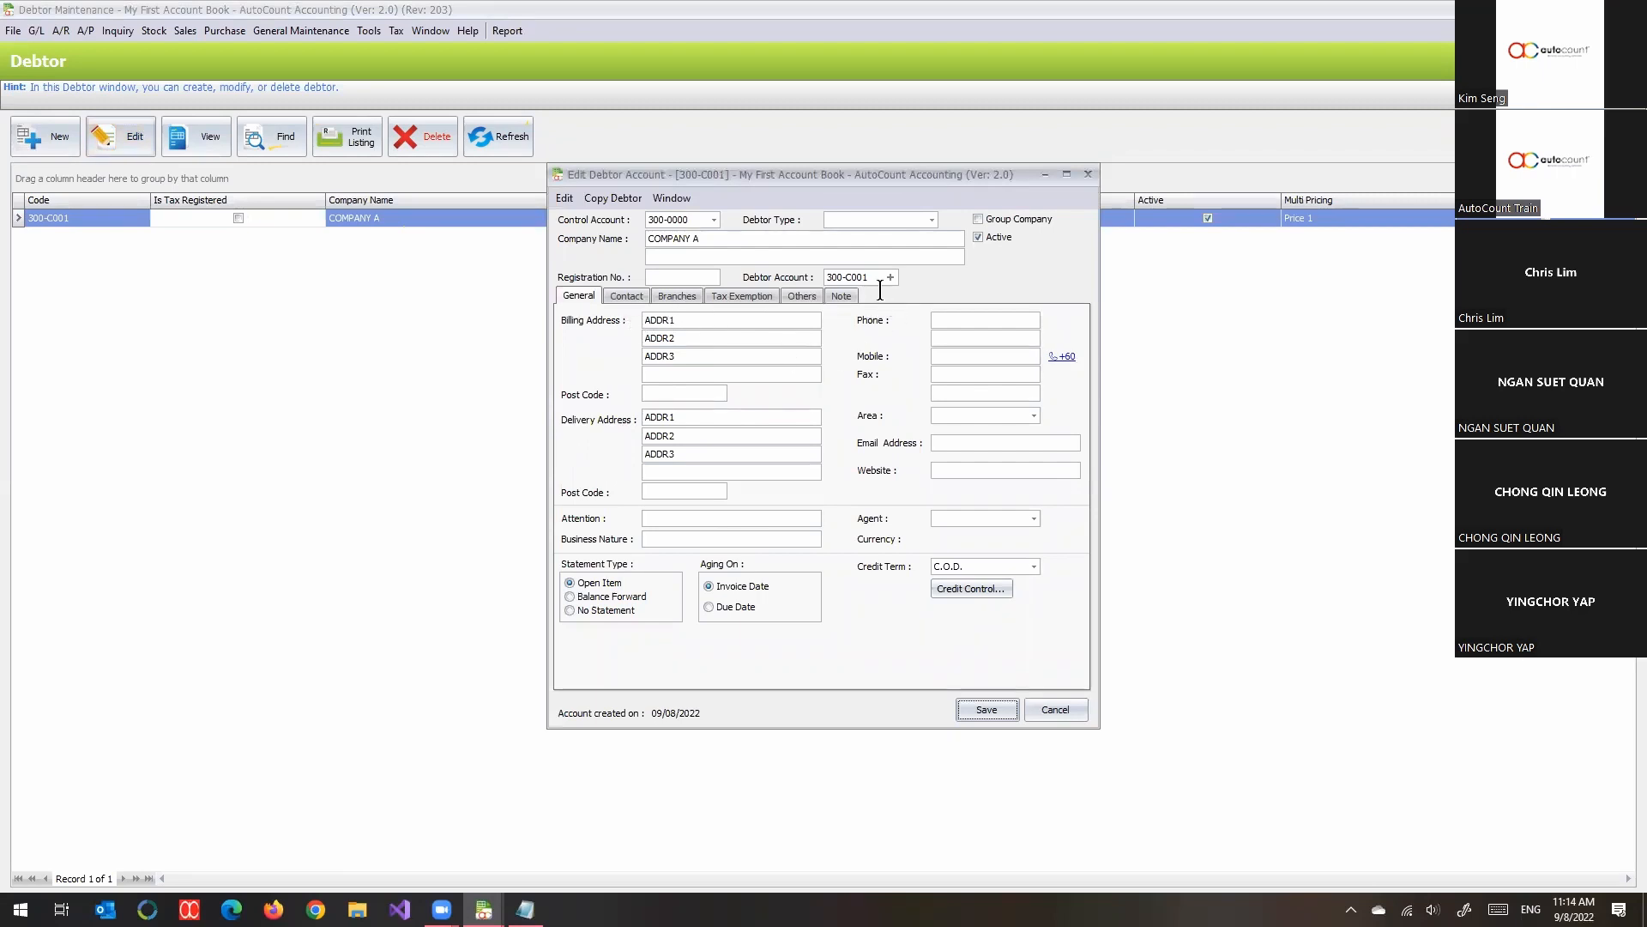
pyautogui.click(799, 298)
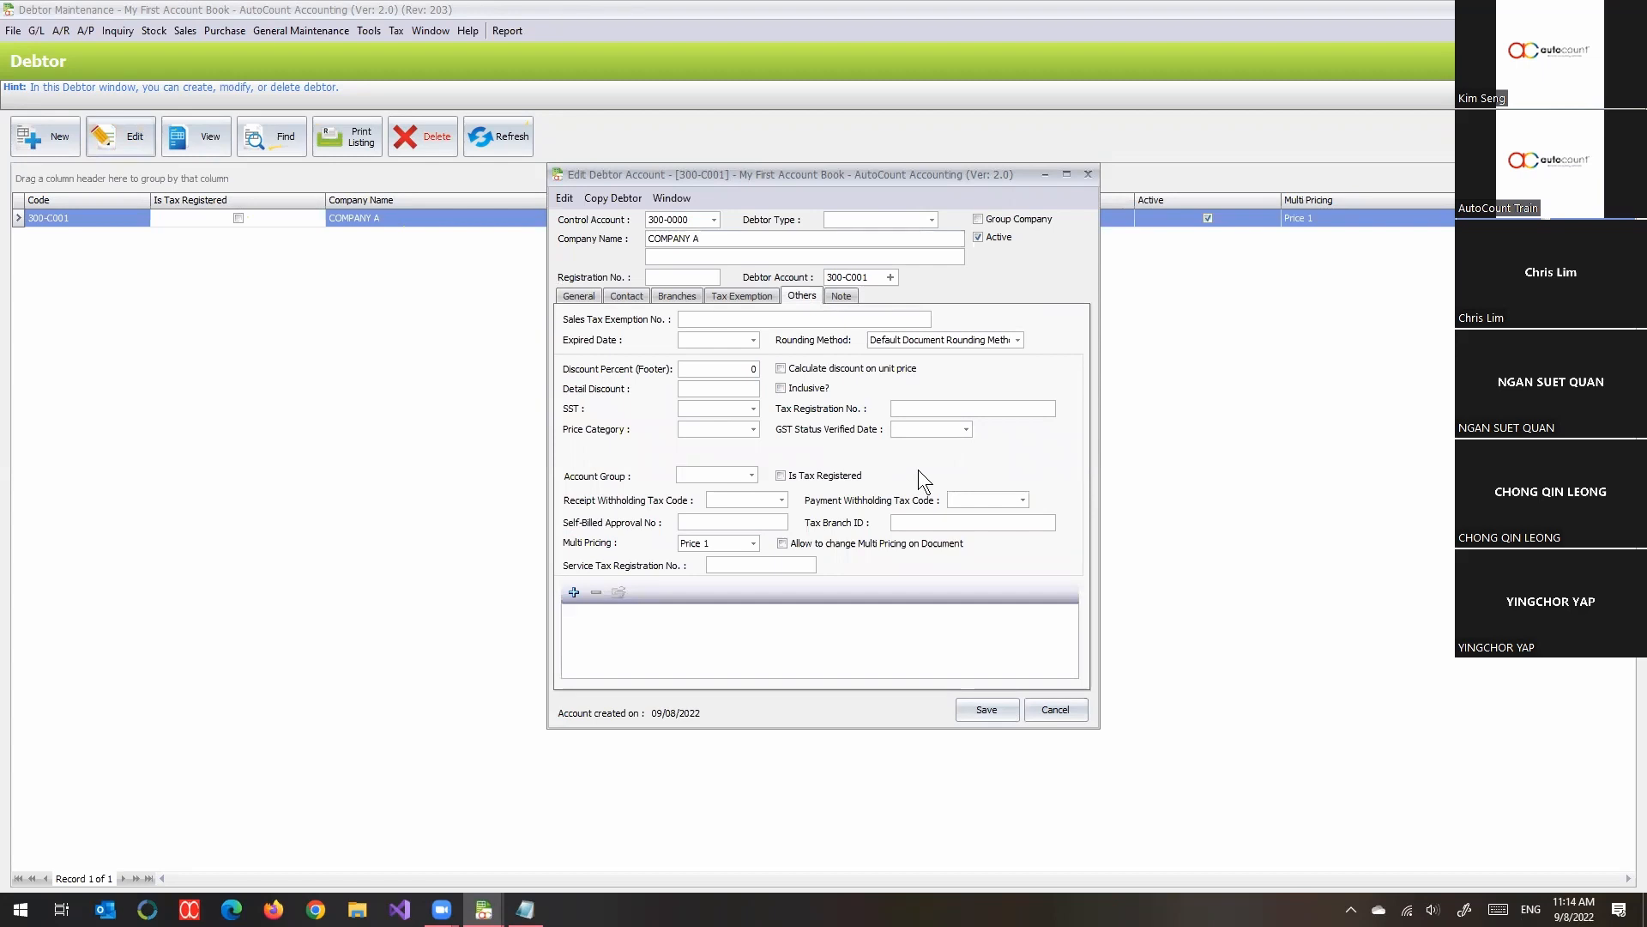
pyautogui.click(752, 410)
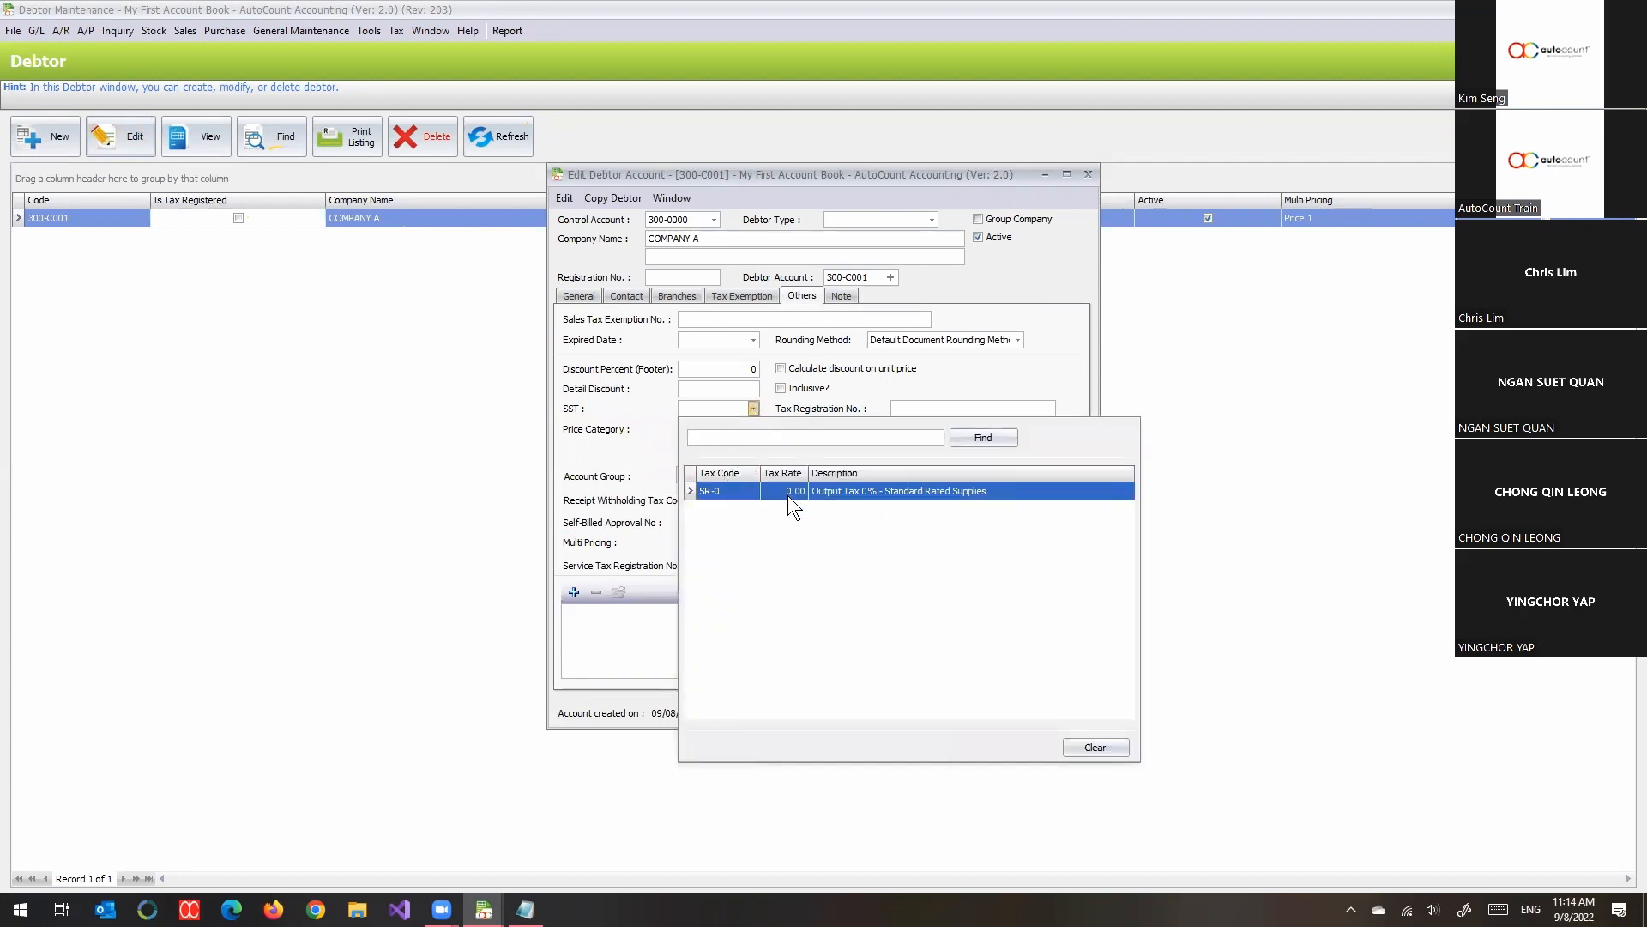
pyautogui.click(976, 390)
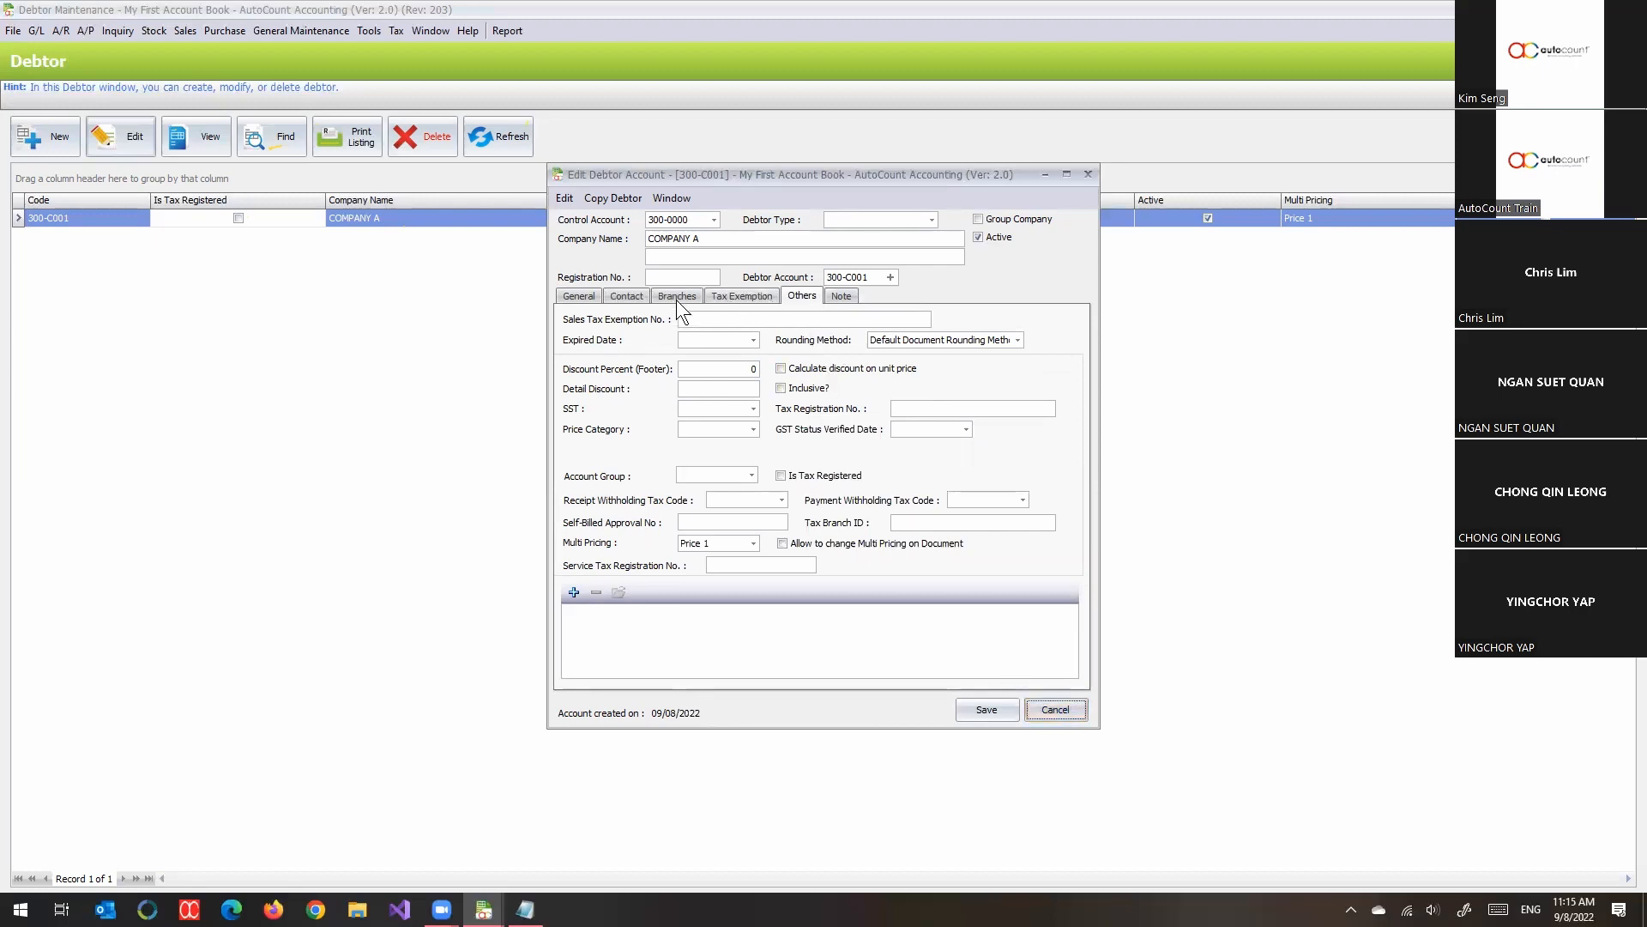
# - Add a contact record to COMPANY A with the contact's name and the department ACCOUNT
pyautogui.click(627, 297)
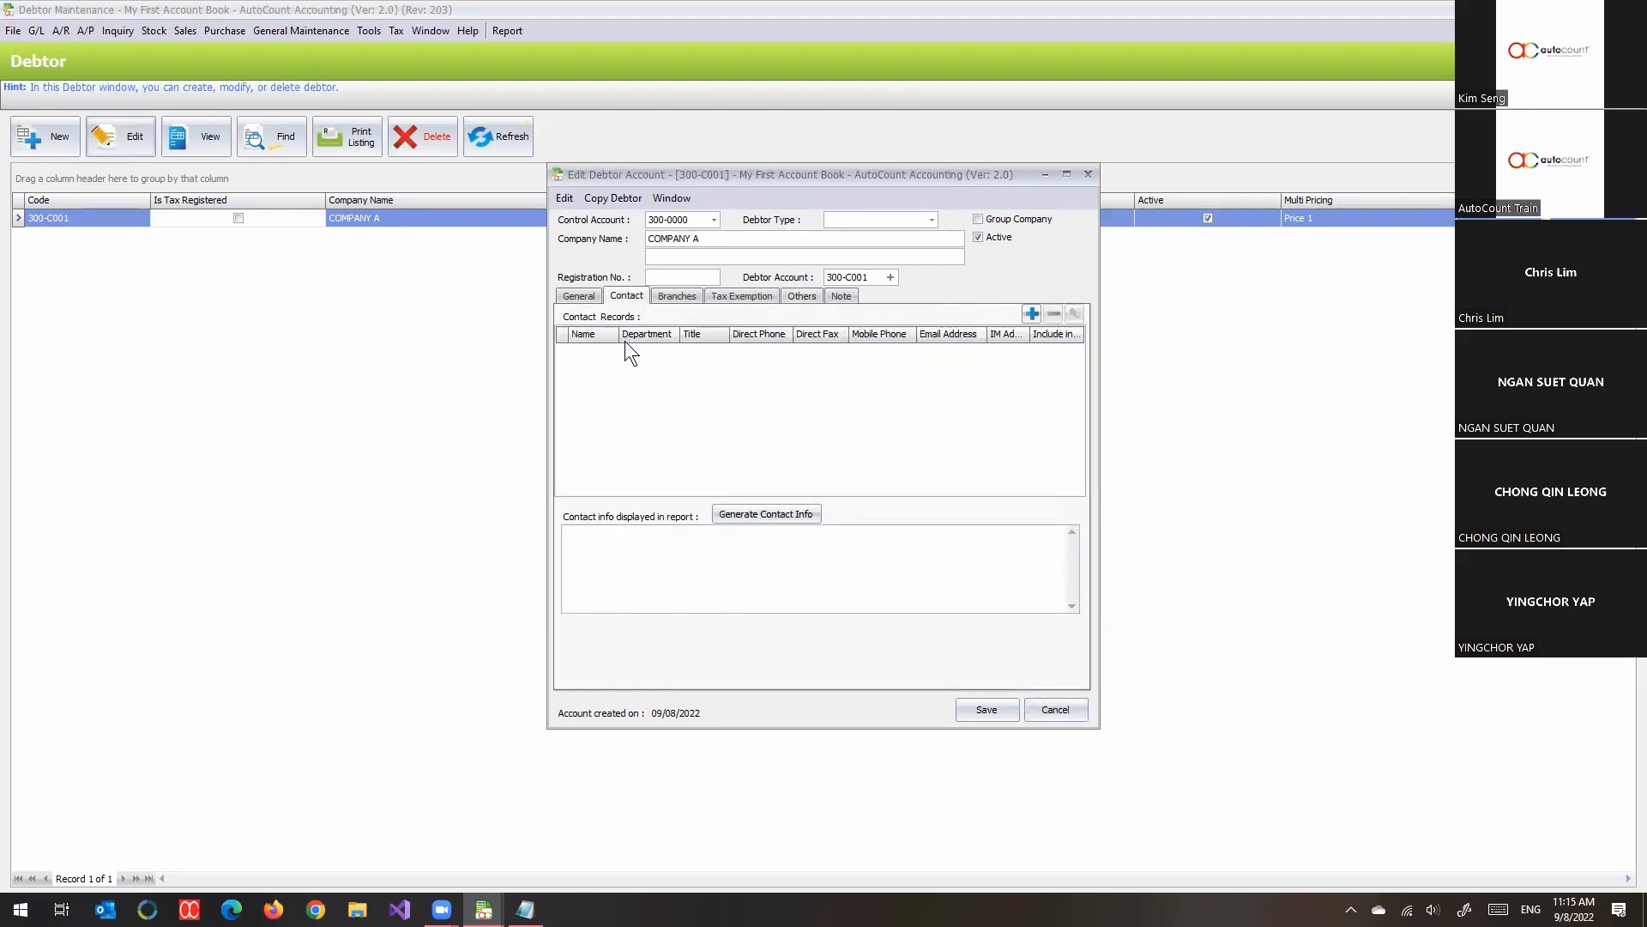
pyautogui.click(678, 297)
pyautogui.click(627, 297)
pyautogui.click(1030, 317)
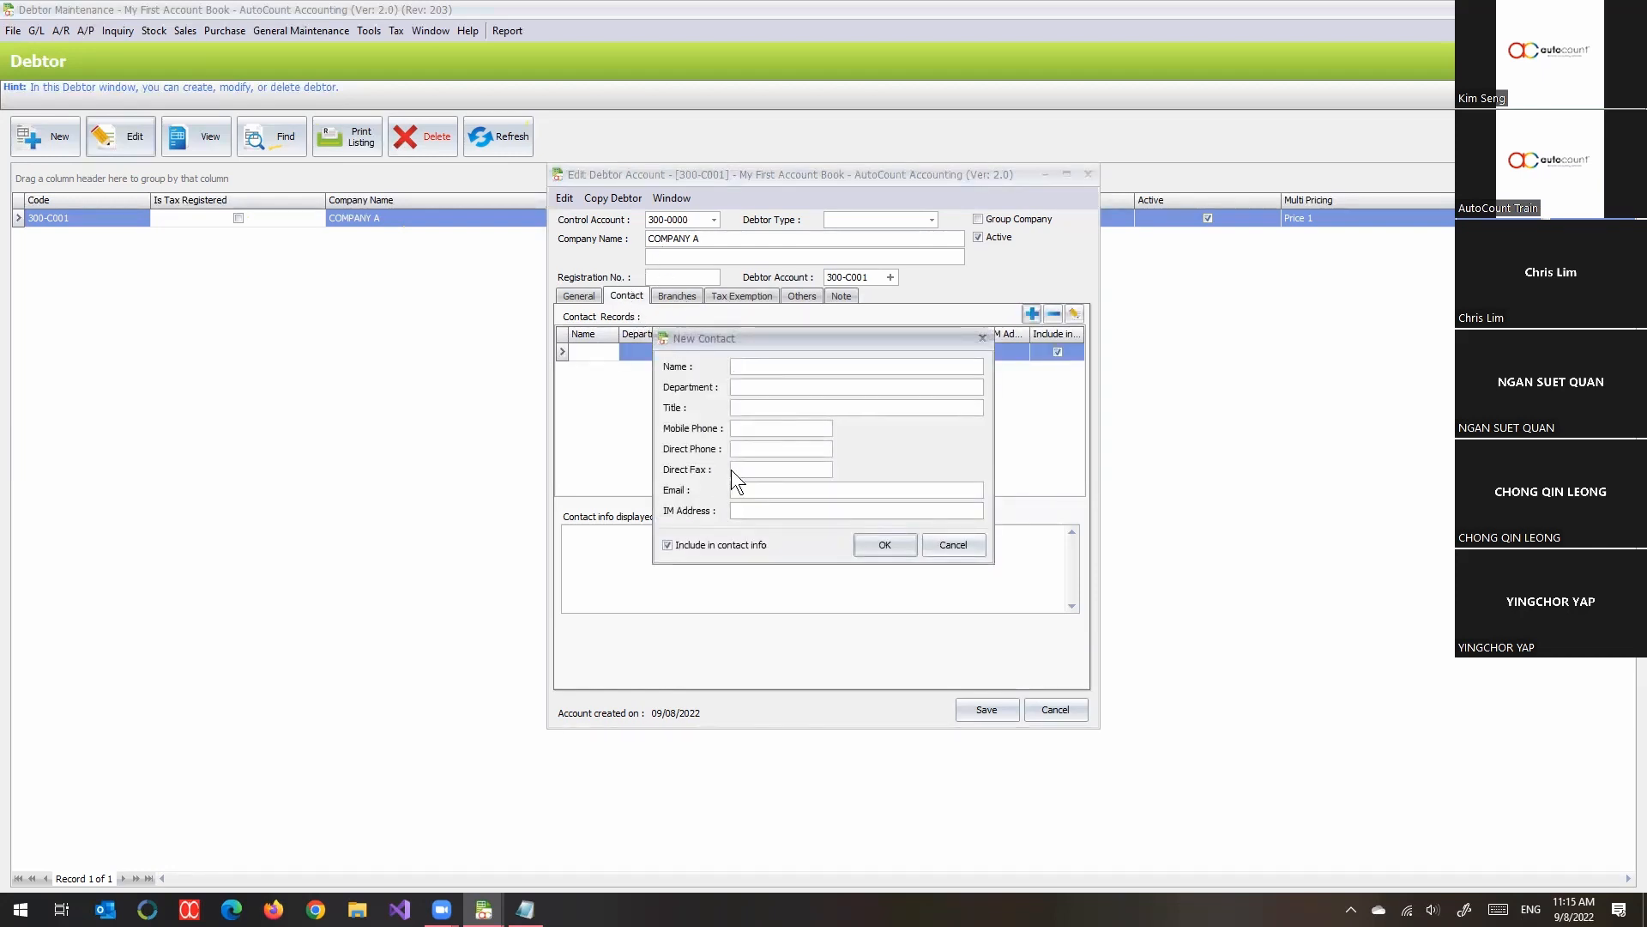
pyautogui.write('m')
pyautogui.write('MR.')
pyautogui.write('TAN')
pyautogui.press('Tab')
pyautogui.write('ACCOUNT')
pyautogui.click(894, 546)
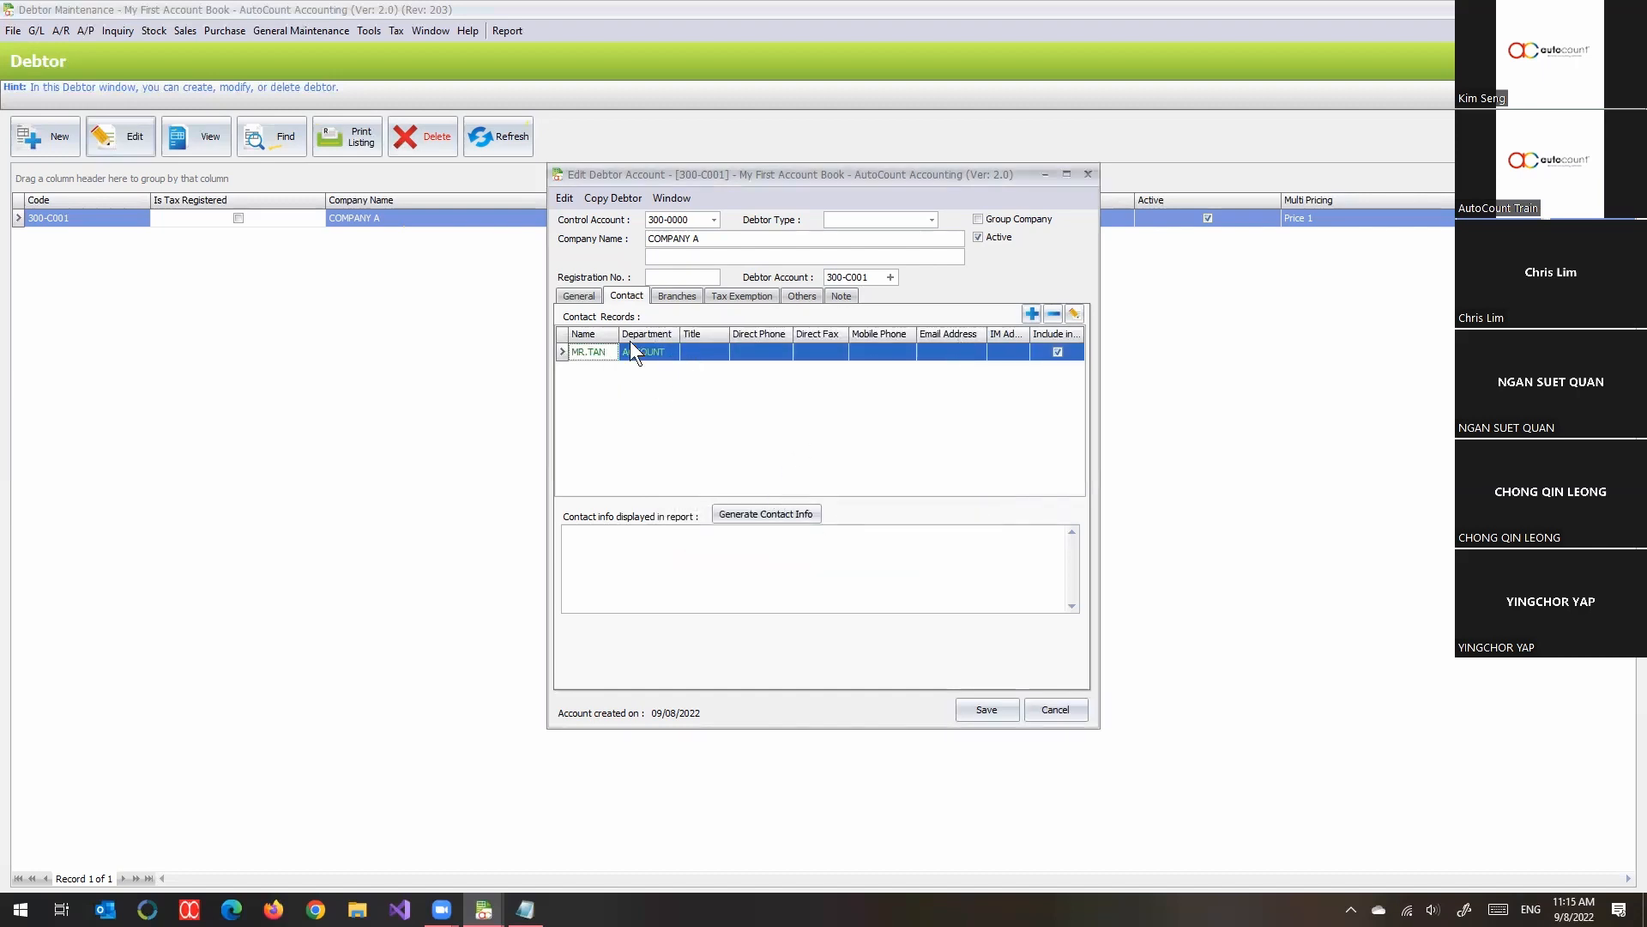
# - Add a branch to COMPANY A with JOHOR as both branch code and branch name, and check the debtor's general details
pyautogui.click(680, 301)
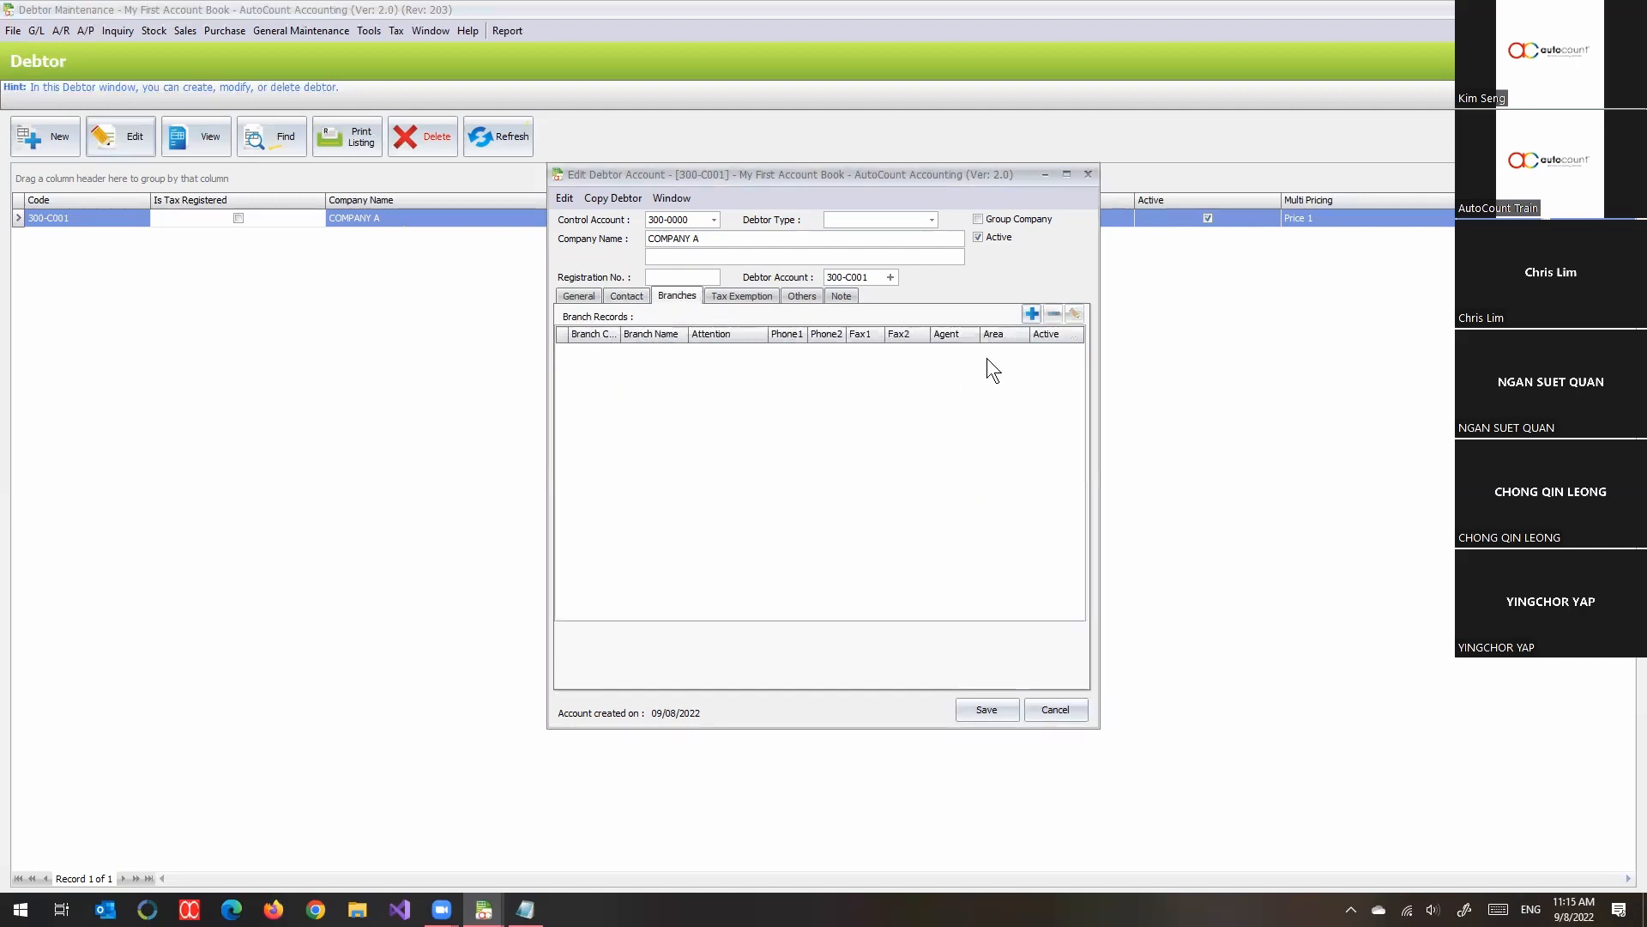
pyautogui.click(1031, 314)
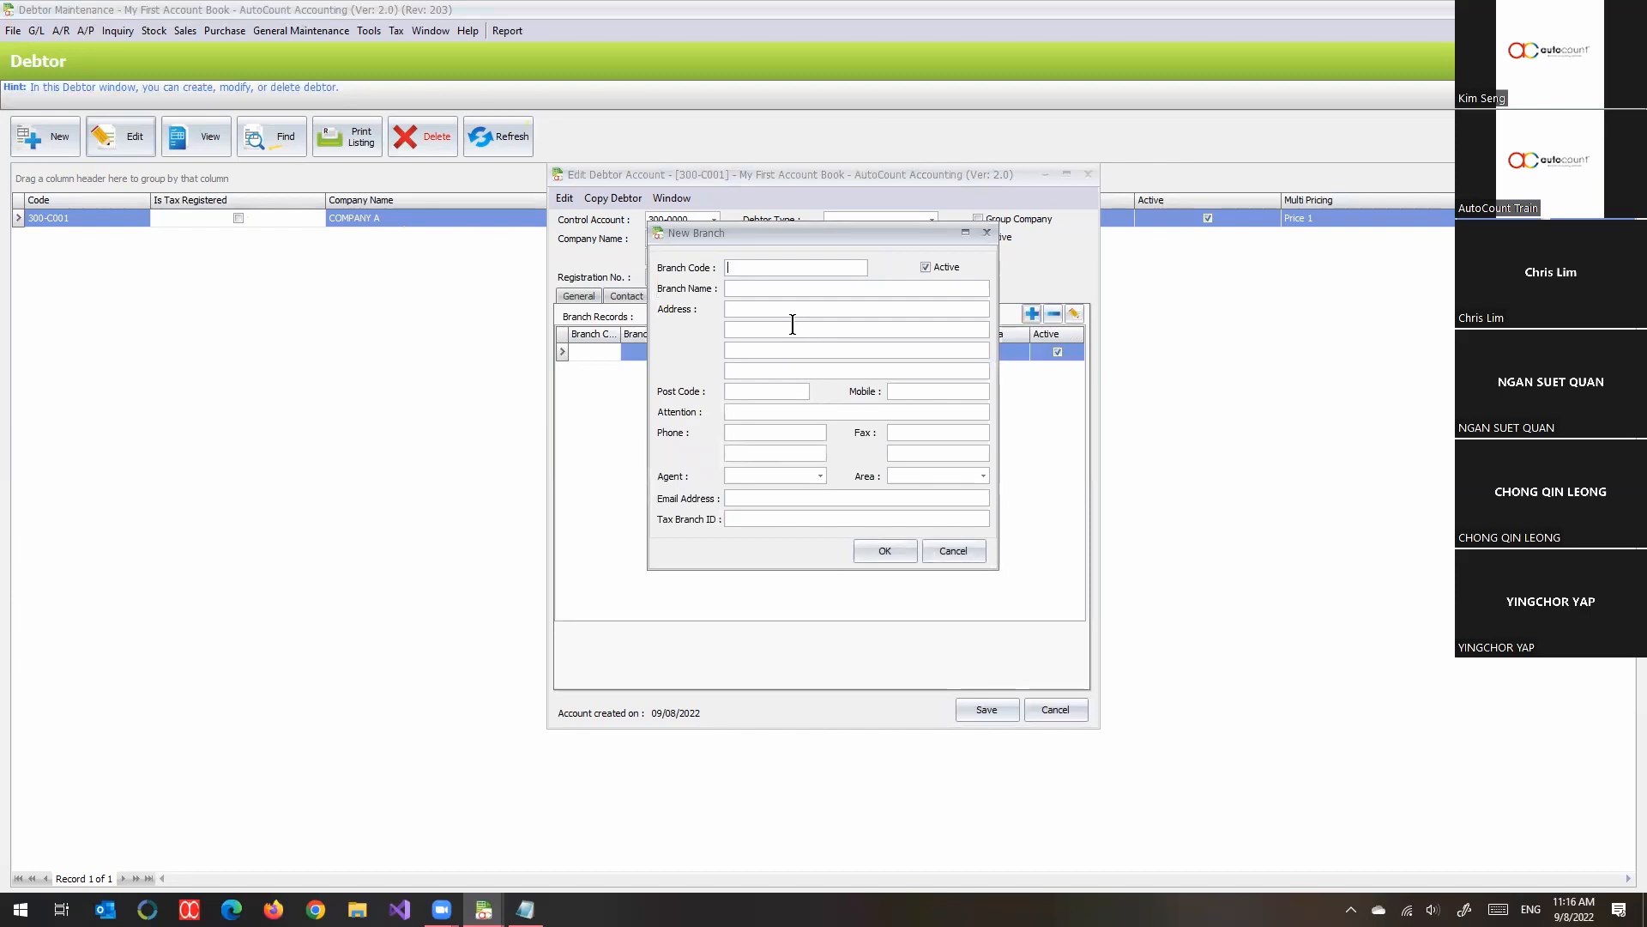
pyautogui.write('JOHOR')
pyautogui.press('Tab')
pyautogui.click(750, 294)
pyautogui.write('JOHOR')
pyautogui.click(882, 552)
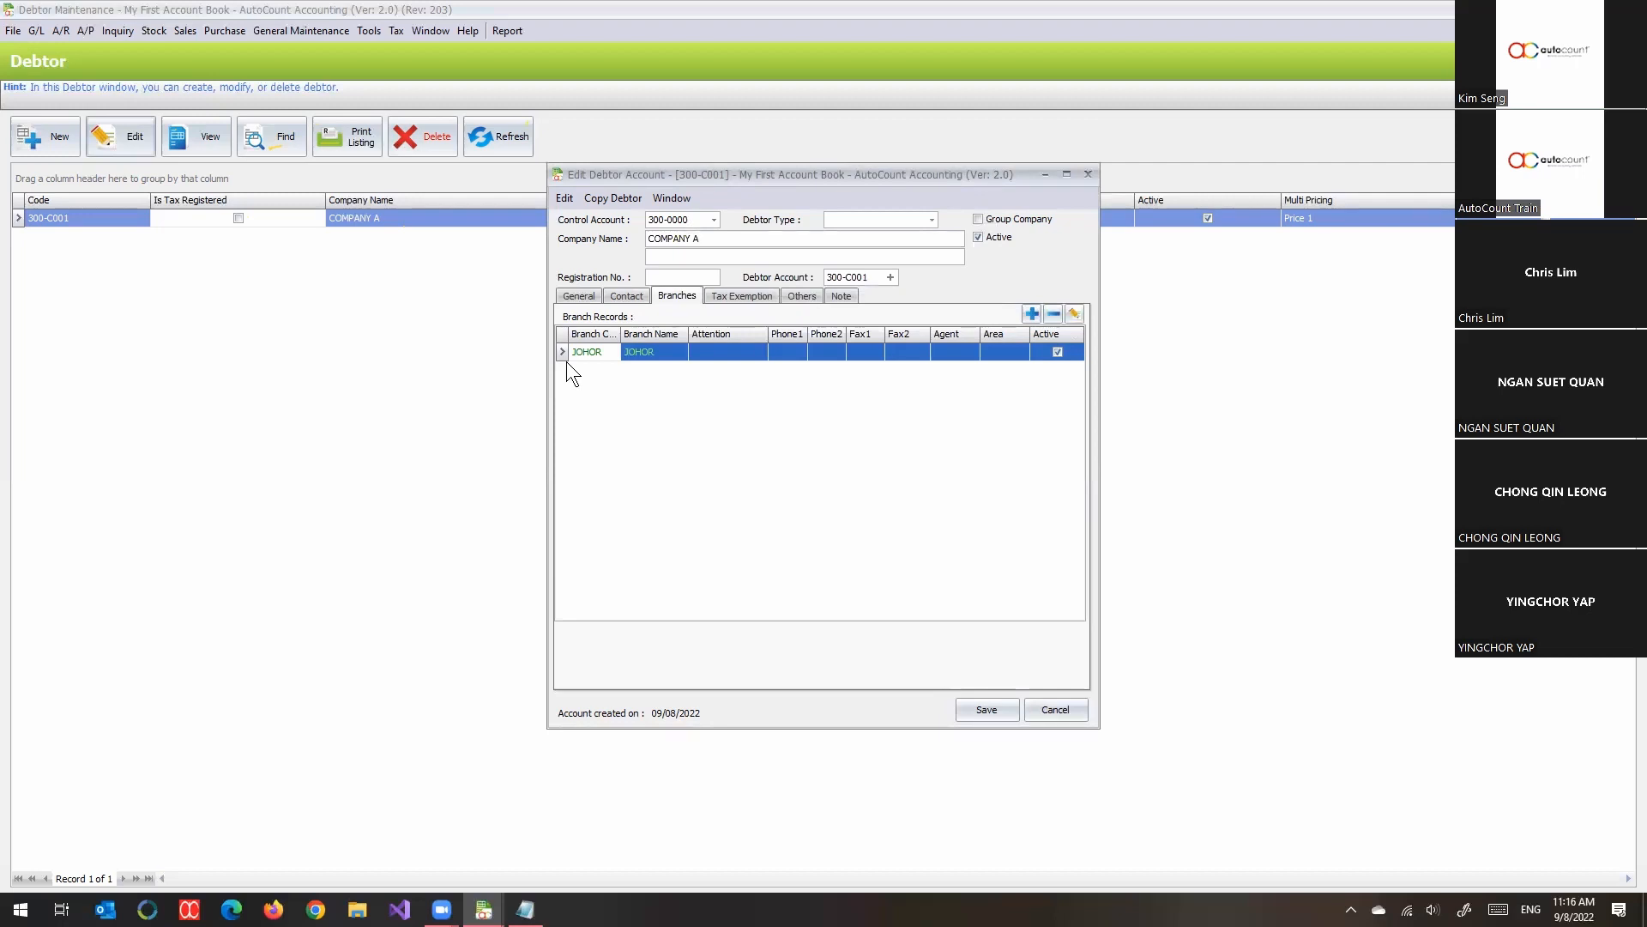
pyautogui.click(590, 298)
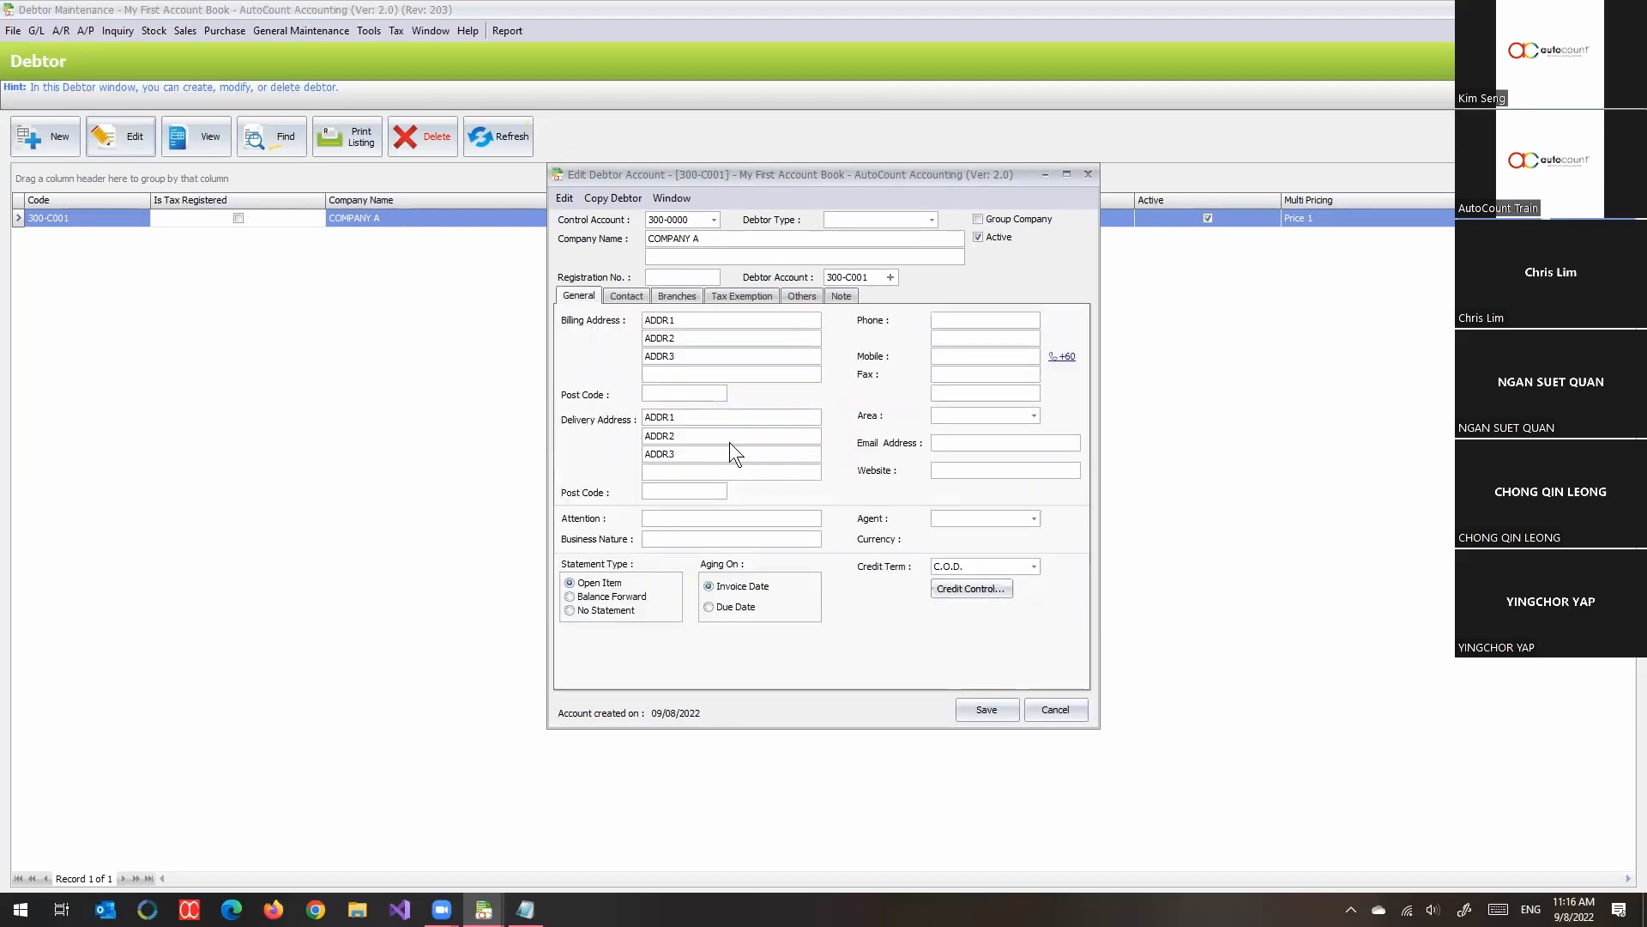
pyautogui.click(686, 296)
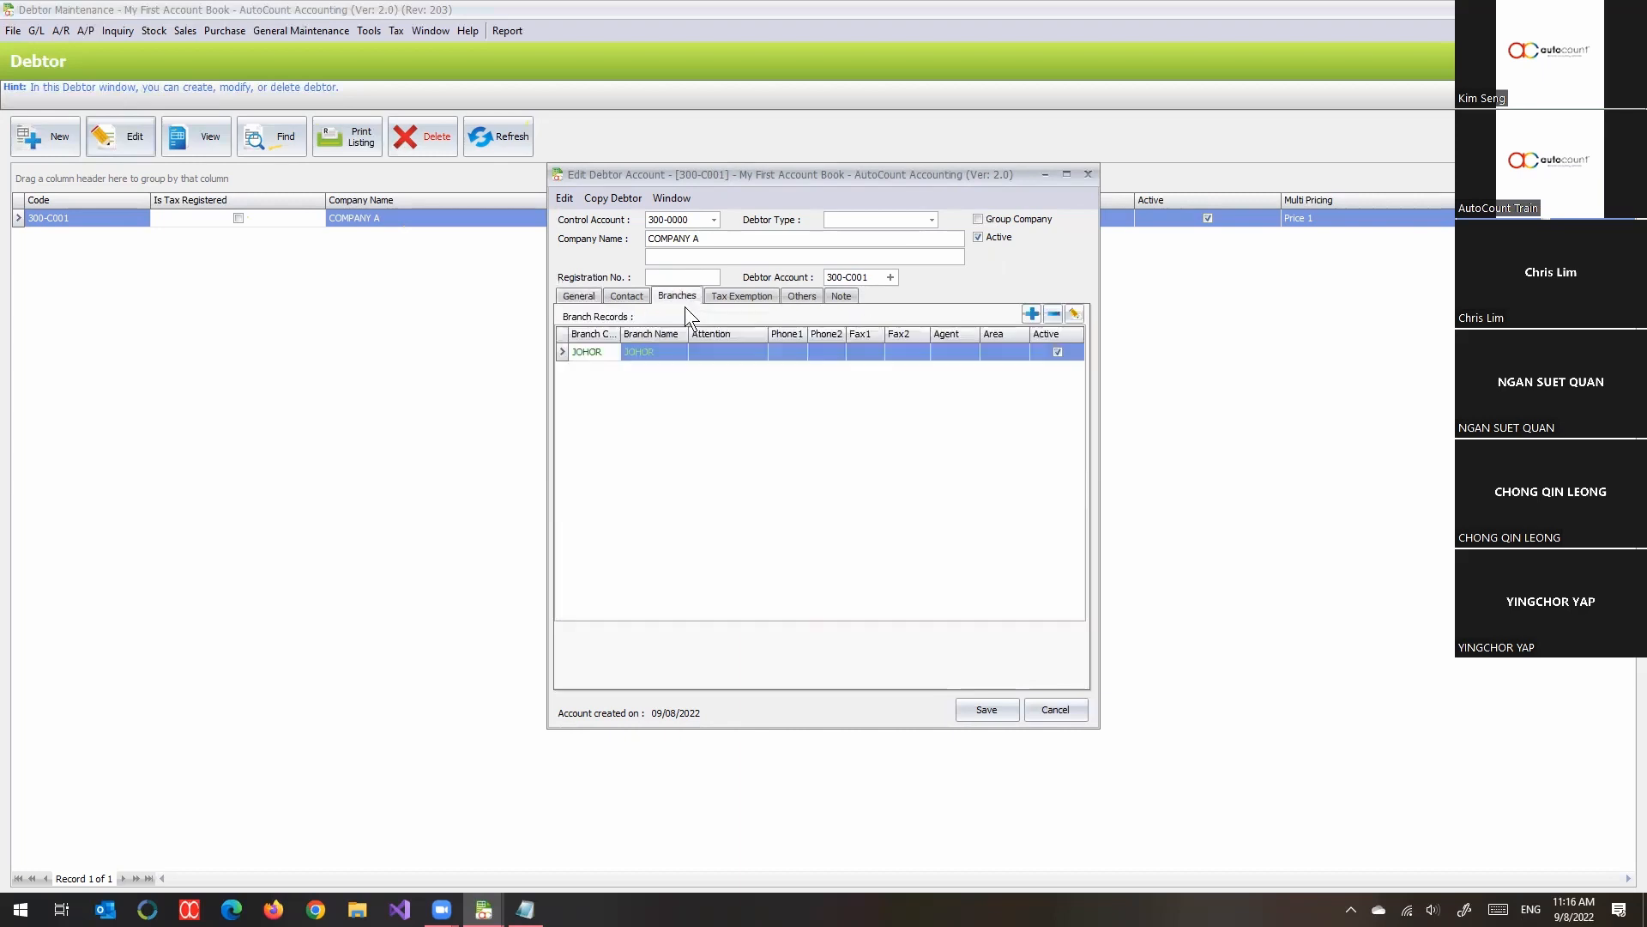